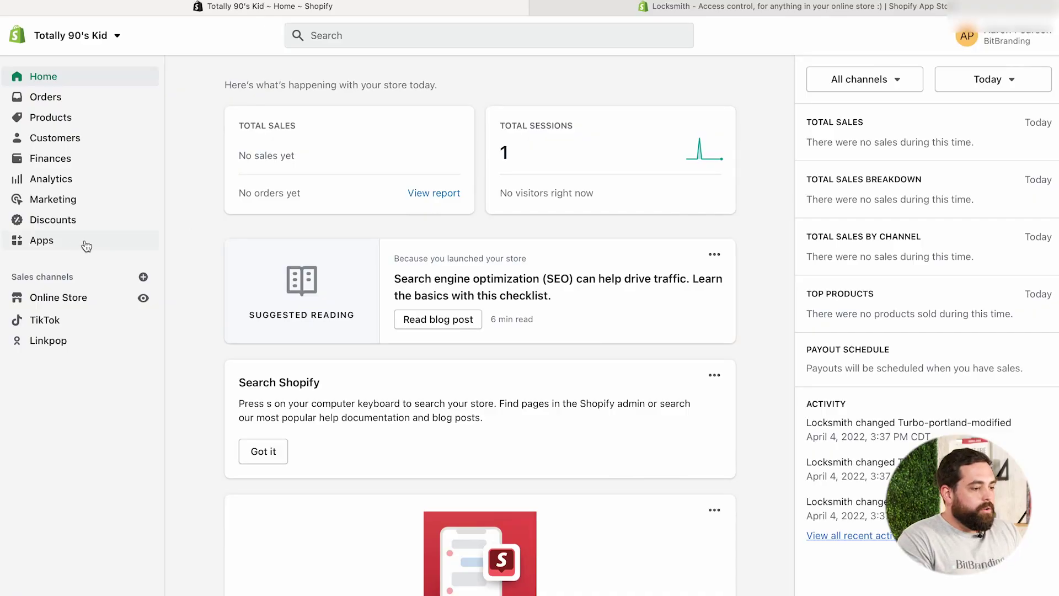
Go to the Locksmith app from the installed apps list
{"action": "left_click", "coordinate": [51, 243]}
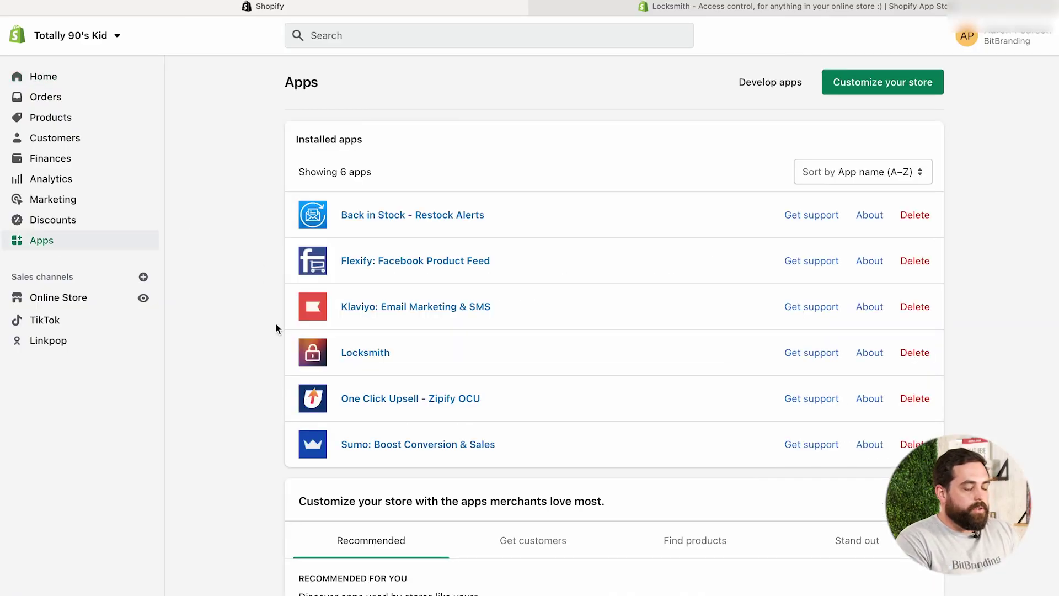
{"action": "left_click", "coordinate": [366, 356]}
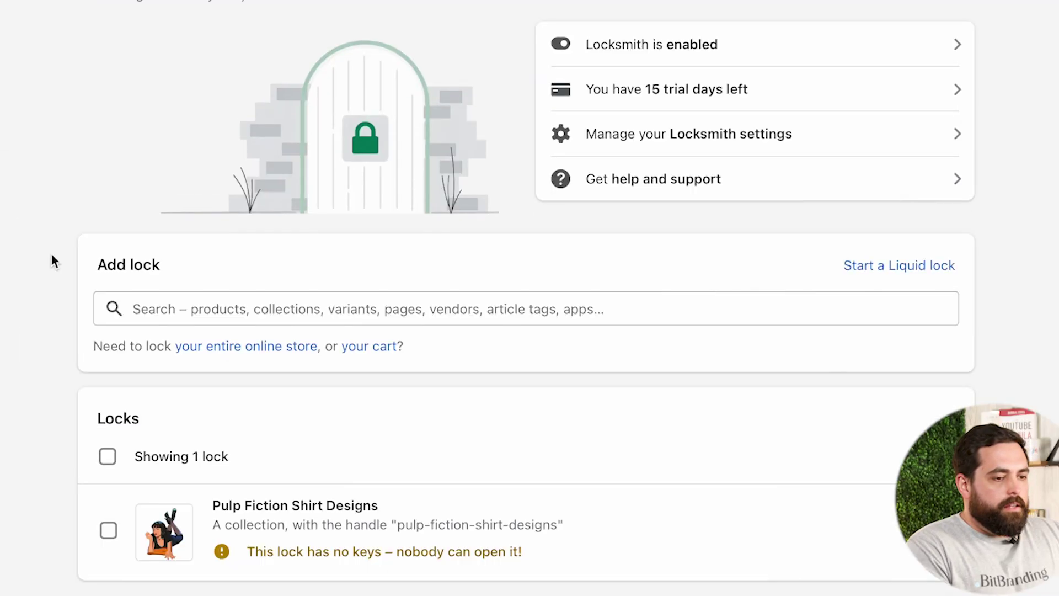
{"action": "scroll", "coordinate": [52, 309], "scroll_direction": "down", "scroll_amount": 5}
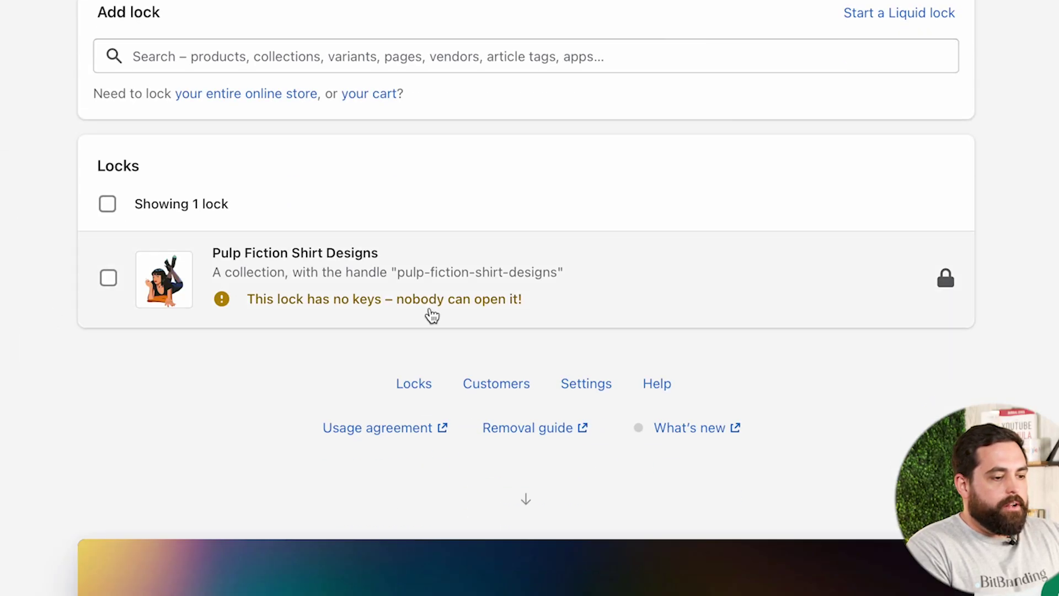
{"action": "scroll", "coordinate": [35, 259], "scroll_direction": "up", "scroll_amount": 5}
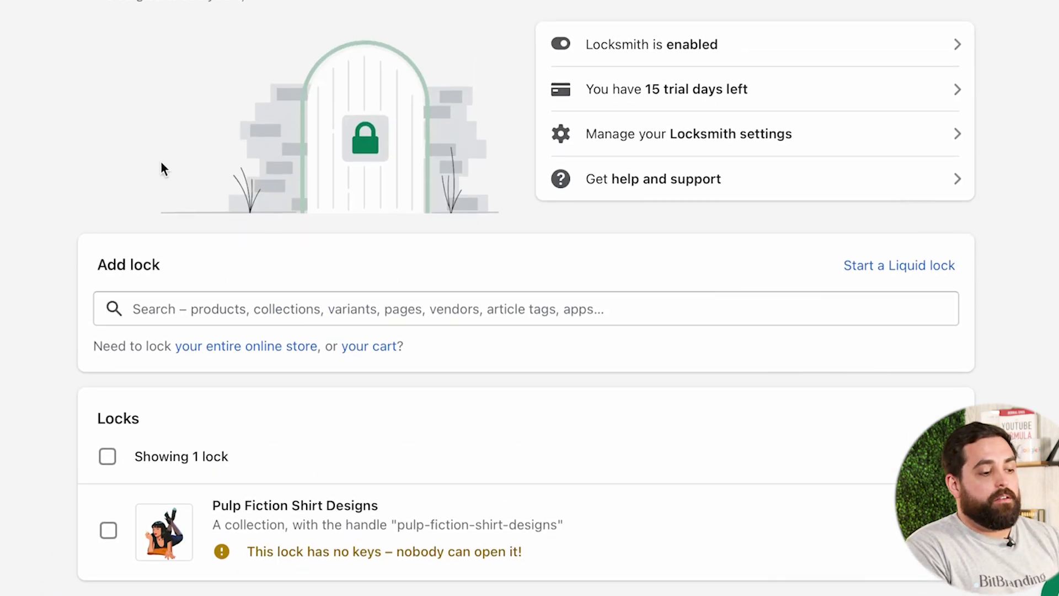
{"action": "left_click_drag", "start_coordinate": [98, 265], "coordinate": [151, 266]}
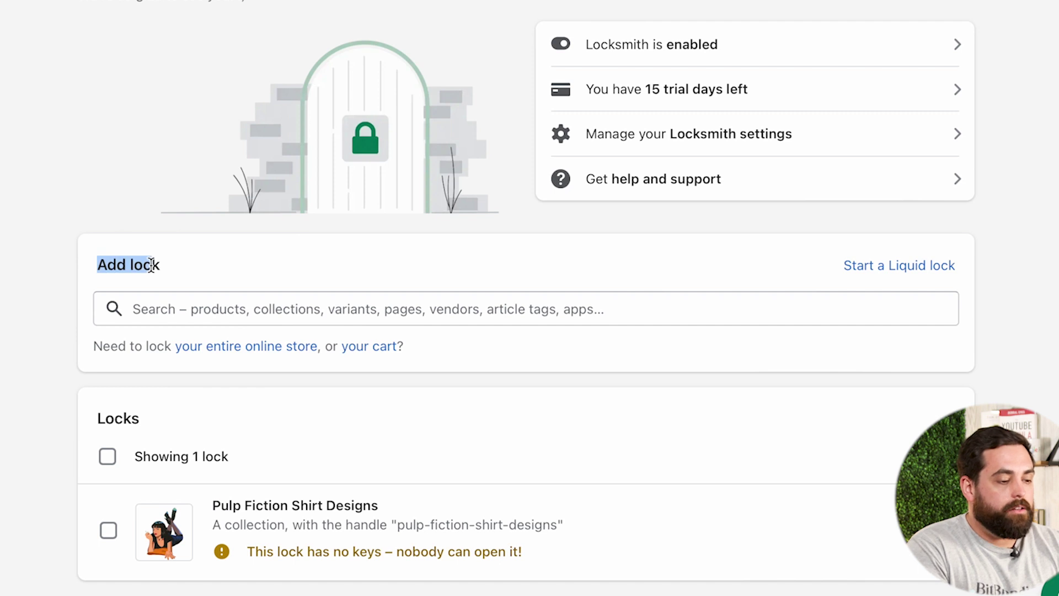
{"action": "left_click", "coordinate": [151, 265]}
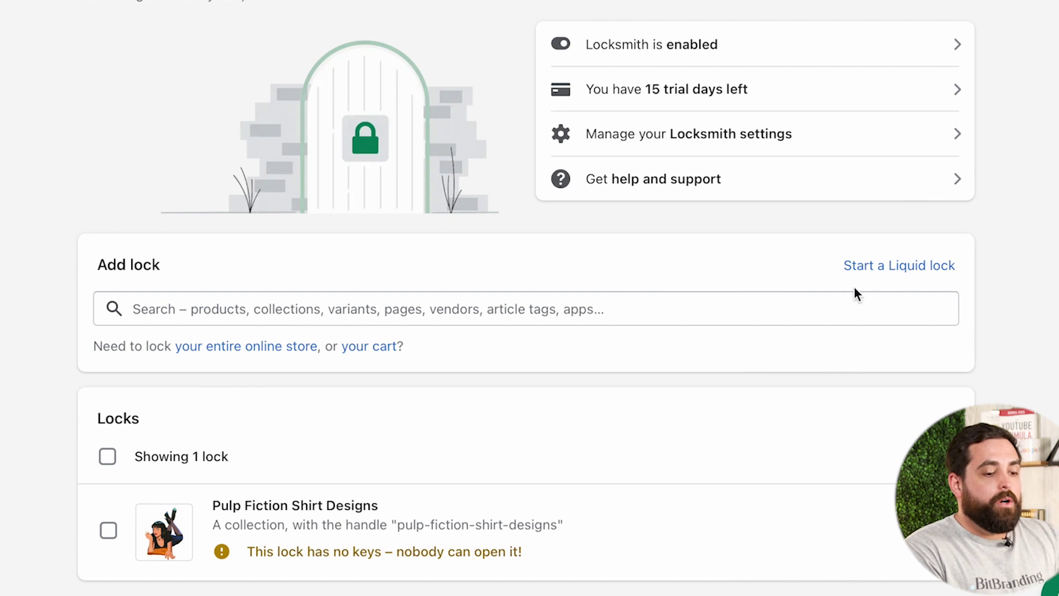
Start a custom Liquid lock, then abandon it
{"action": "left_click", "coordinate": [911, 268]}
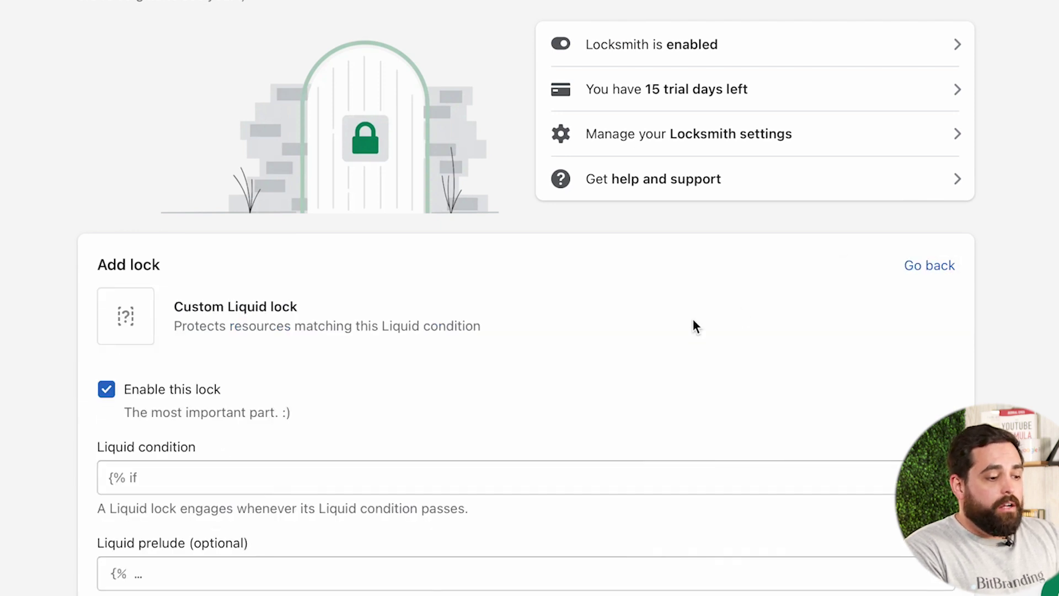
{"action": "scroll", "coordinate": [694, 325], "scroll_direction": "down", "scroll_amount": 3}
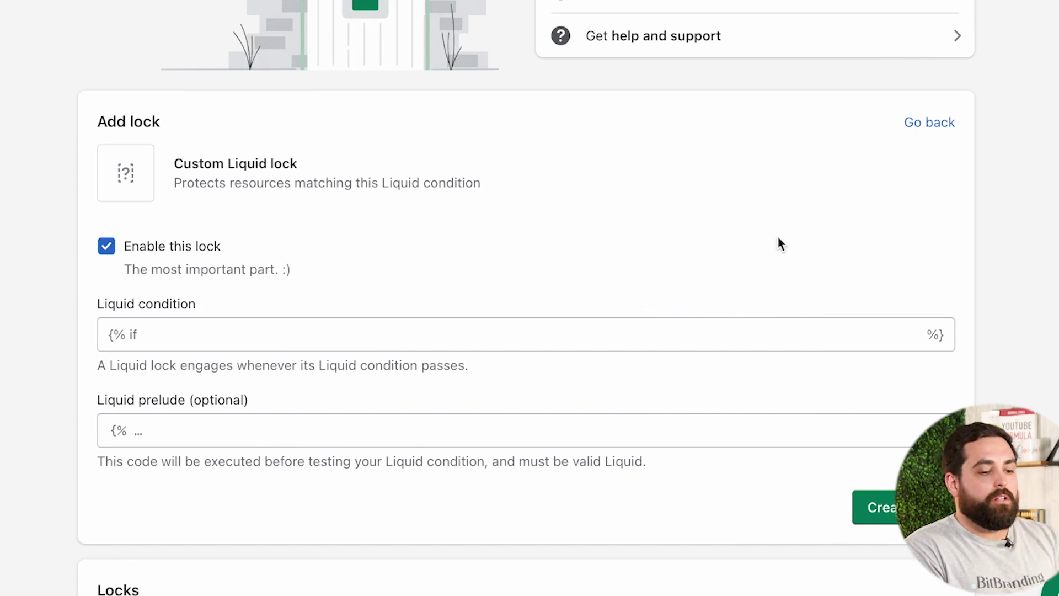
{"action": "left_click", "coordinate": [934, 126]}
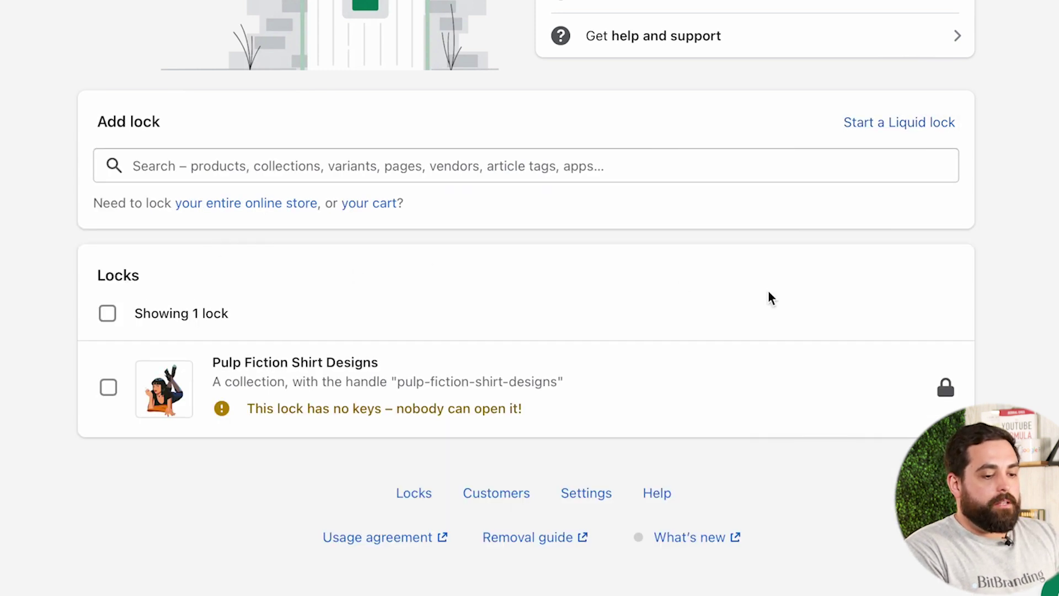
Delete the Pulp Fiction Shirt Designs lock using Actions > Delete selected locks
{"action": "left_click", "coordinate": [109, 388]}
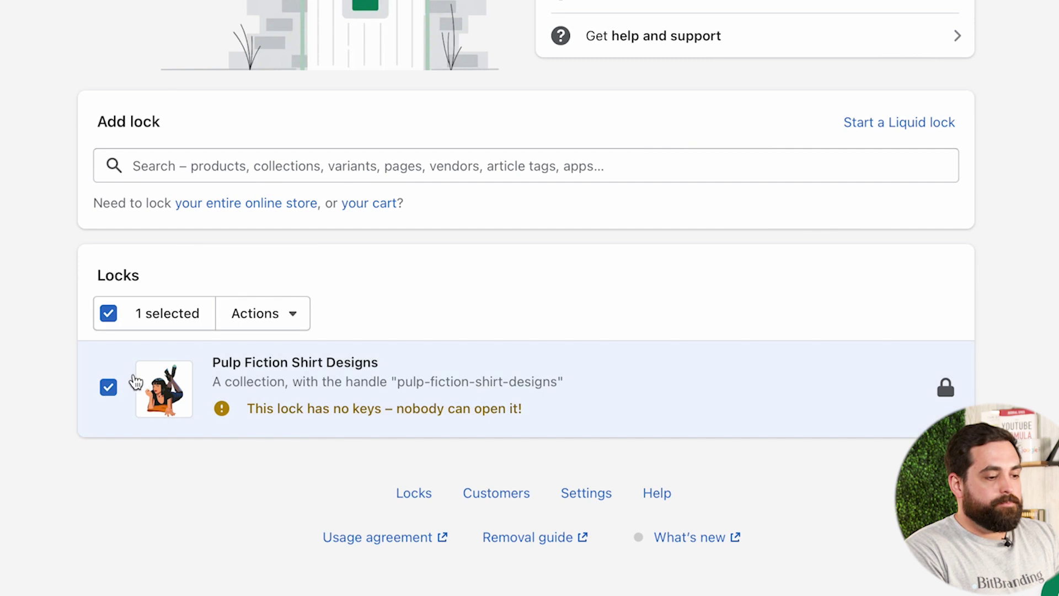
{"action": "left_click", "coordinate": [278, 313]}
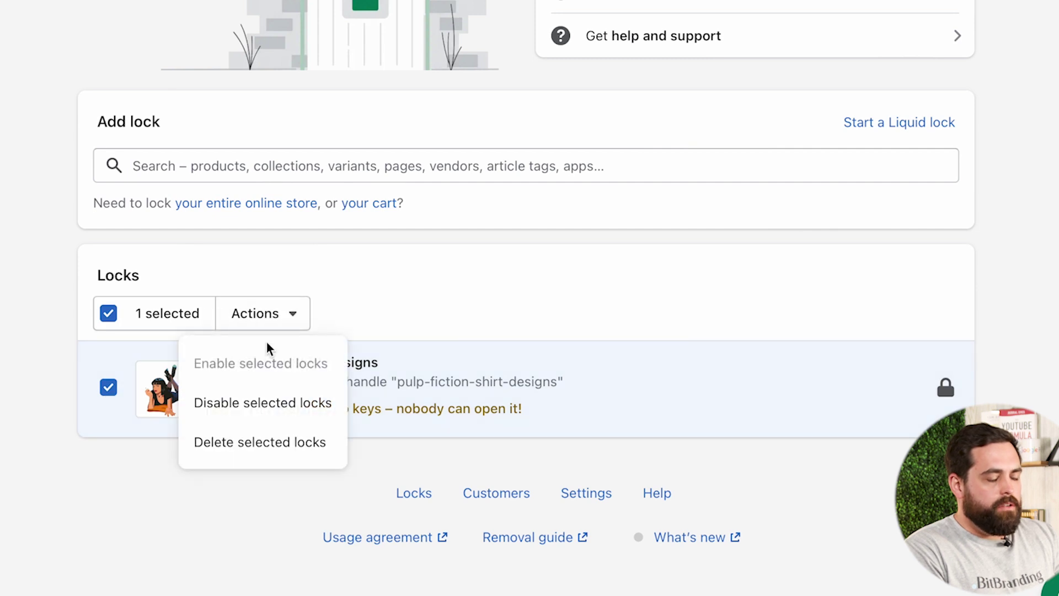
{"action": "left_click", "coordinate": [252, 448]}
{"action": "left_click", "coordinate": [662, 309]}
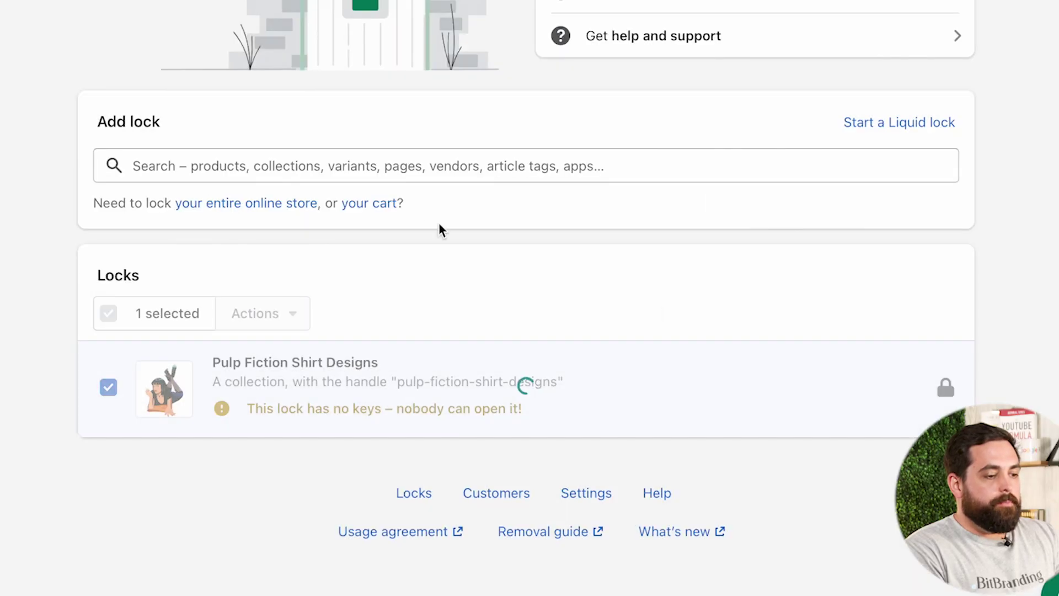
Search 'Pulp' and lock the Pulp Fiction Shirt Designs collection, including its products
{"action": "left_click", "coordinate": [268, 165]}
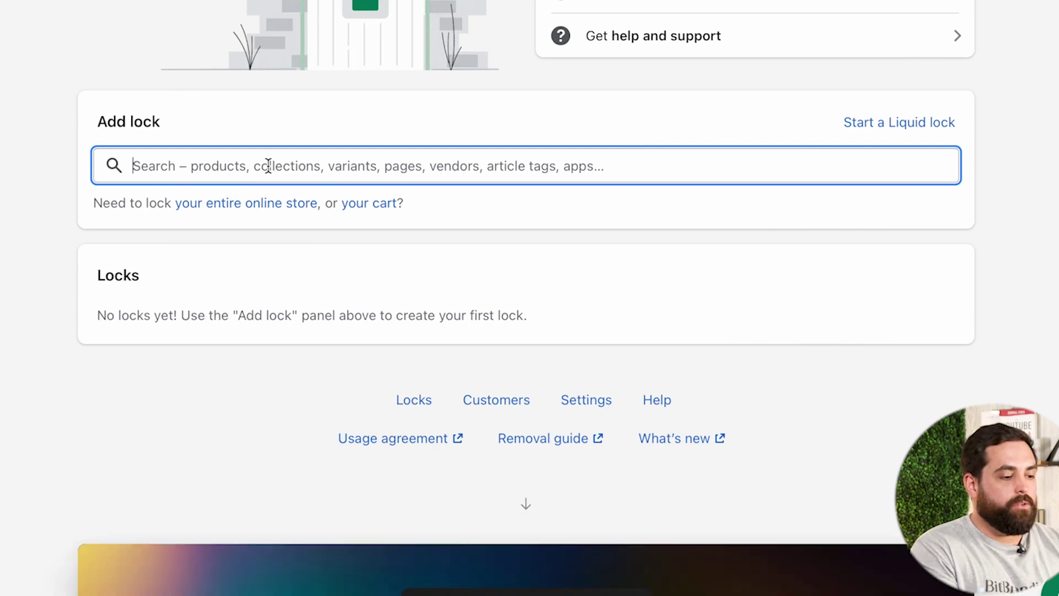
{"action": "type", "text": "Pulp"}
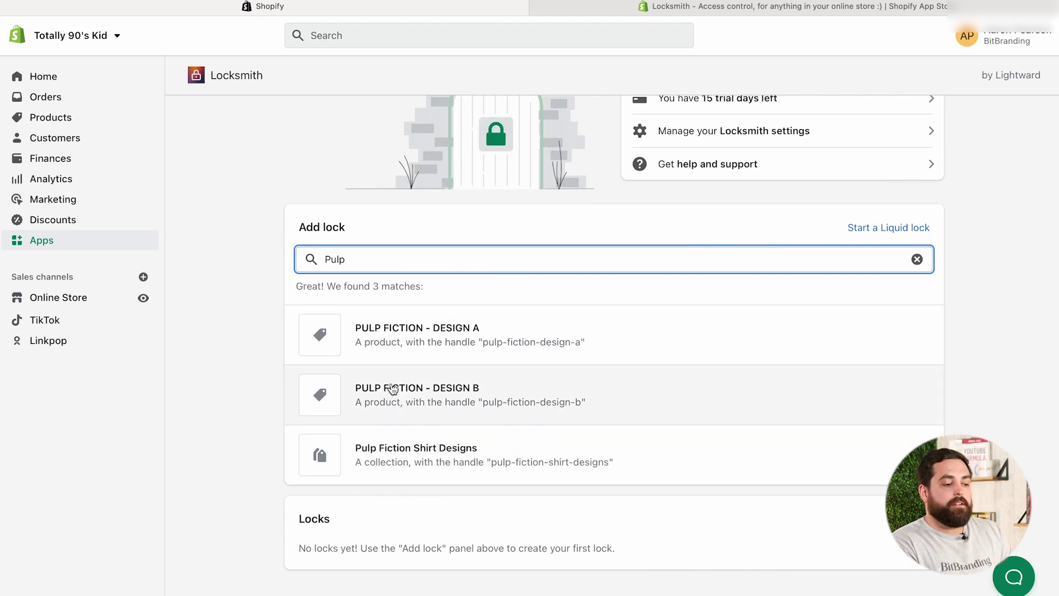
{"action": "left_click", "coordinate": [390, 461]}
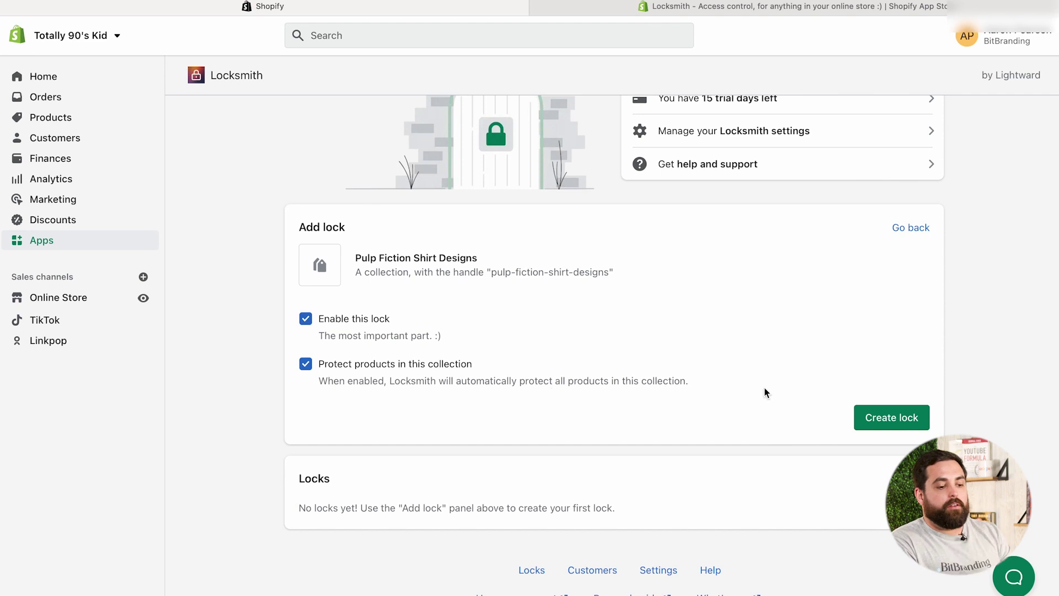
{"action": "left_click", "coordinate": [882, 415]}
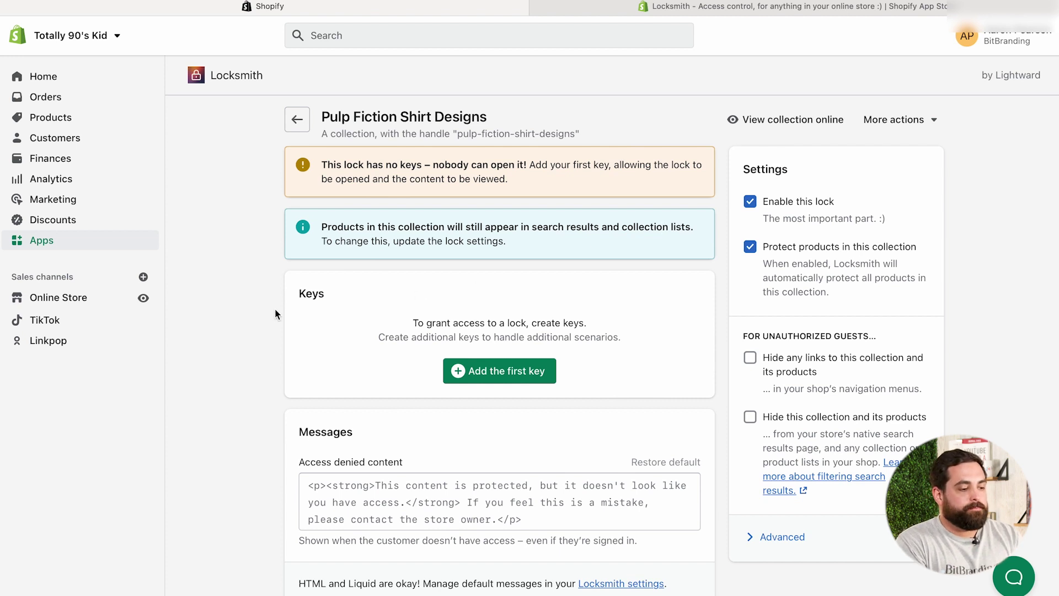
Add a first key to the Pulp Fiction Shirt Designs lock, showing the condition types
{"action": "scroll", "coordinate": [251, 321], "scroll_direction": "down", "scroll_amount": 3}
{"action": "scroll", "coordinate": [251, 321], "scroll_direction": "up", "scroll_amount": 3}
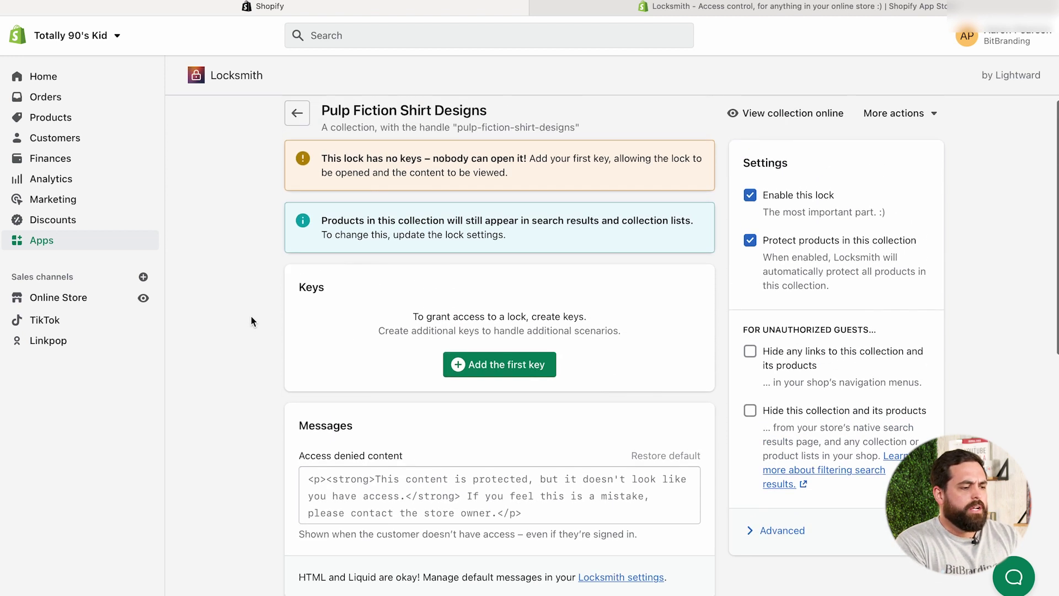
{"action": "left_click", "coordinate": [514, 363]}
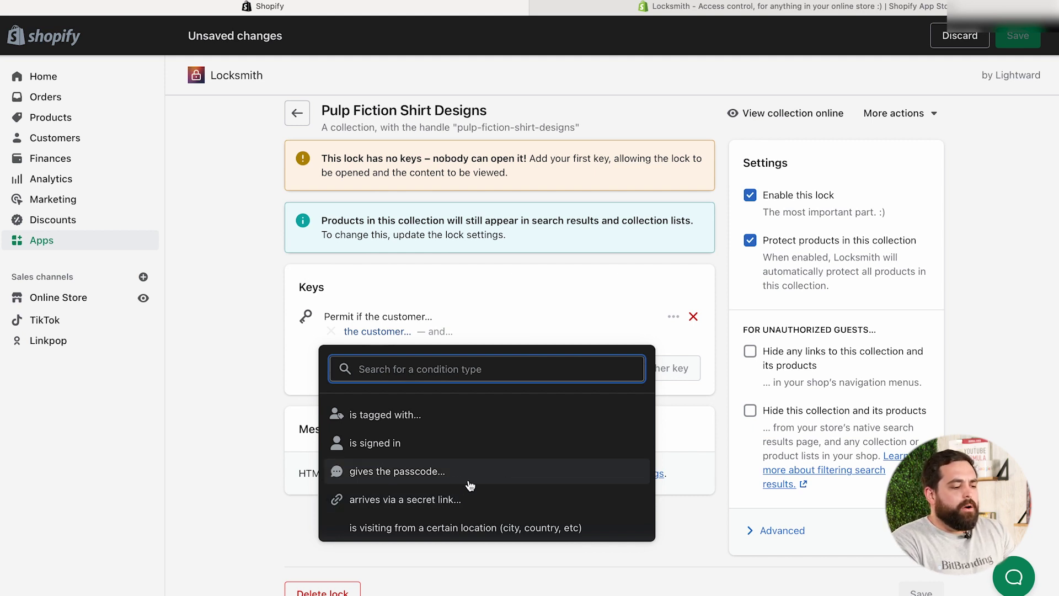
Choose the 'gives the passcode' condition for the first key
{"action": "left_click", "coordinate": [446, 477]}
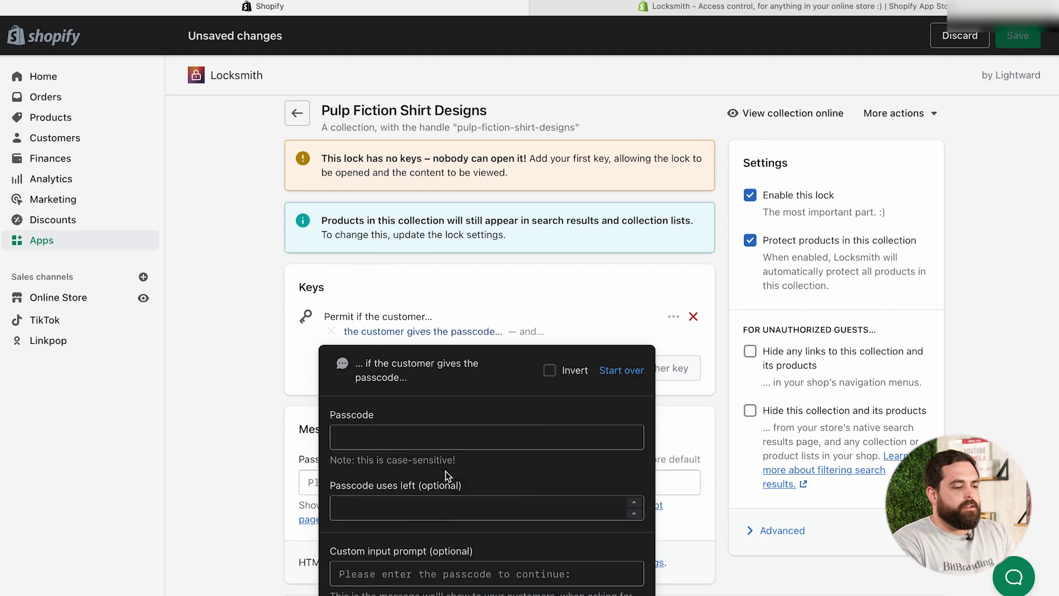
Enter the VIP passcode for the key and confirm the passcode condition
{"action": "scroll", "coordinate": [422, 441], "scroll_direction": "down", "scroll_amount": 2}
{"action": "scroll", "coordinate": [565, 423], "scroll_direction": "up", "scroll_amount": 2}
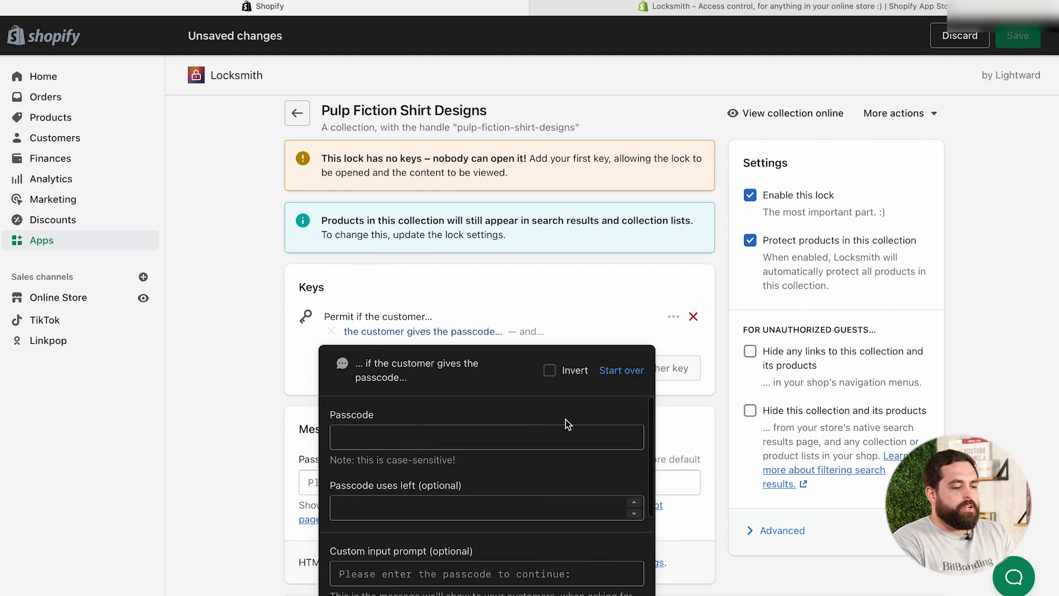
{"action": "scroll", "coordinate": [620, 386], "scroll_direction": "down", "scroll_amount": 3}
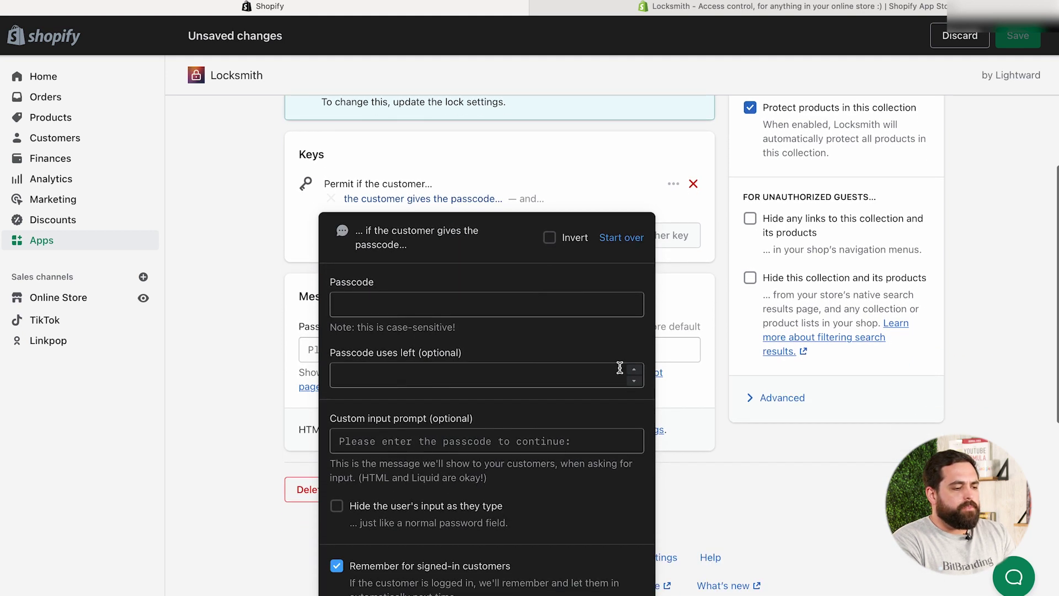
{"action": "left_click", "coordinate": [437, 307]}
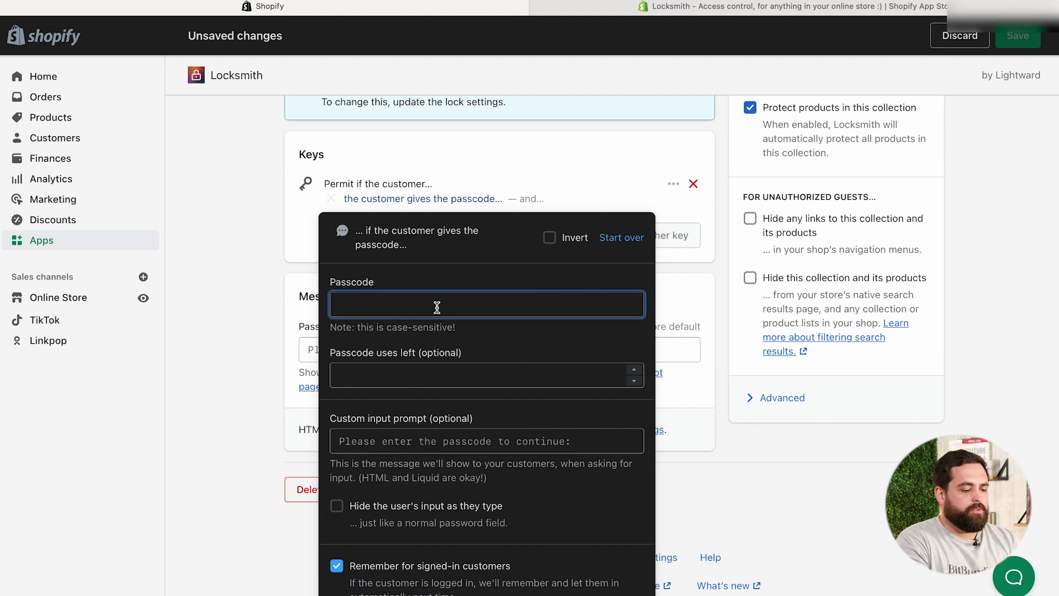
{"action": "type", "text": "vip"}
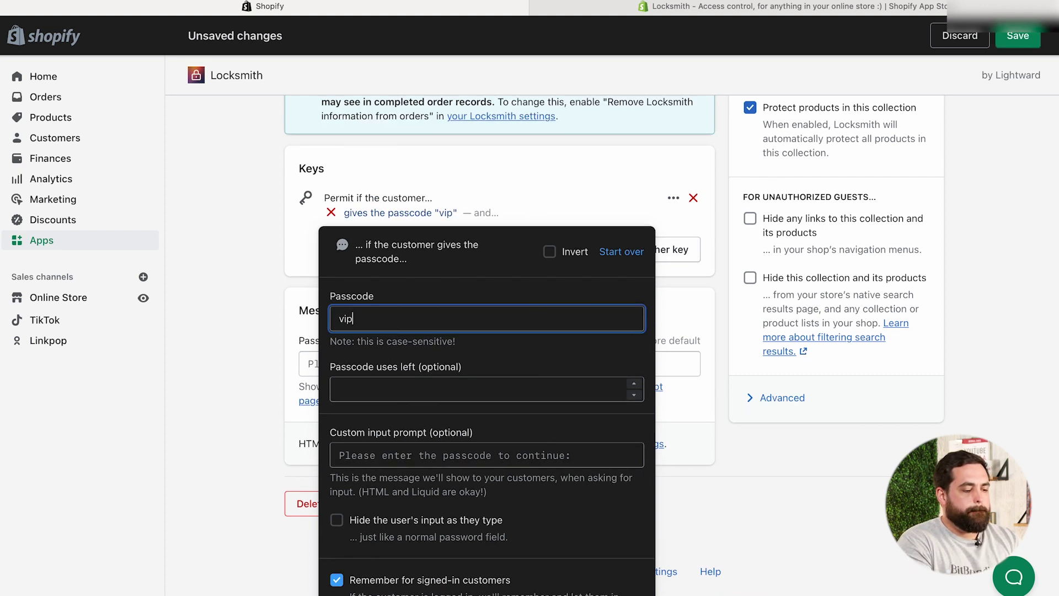
{"action": "type", "text": "yes"}
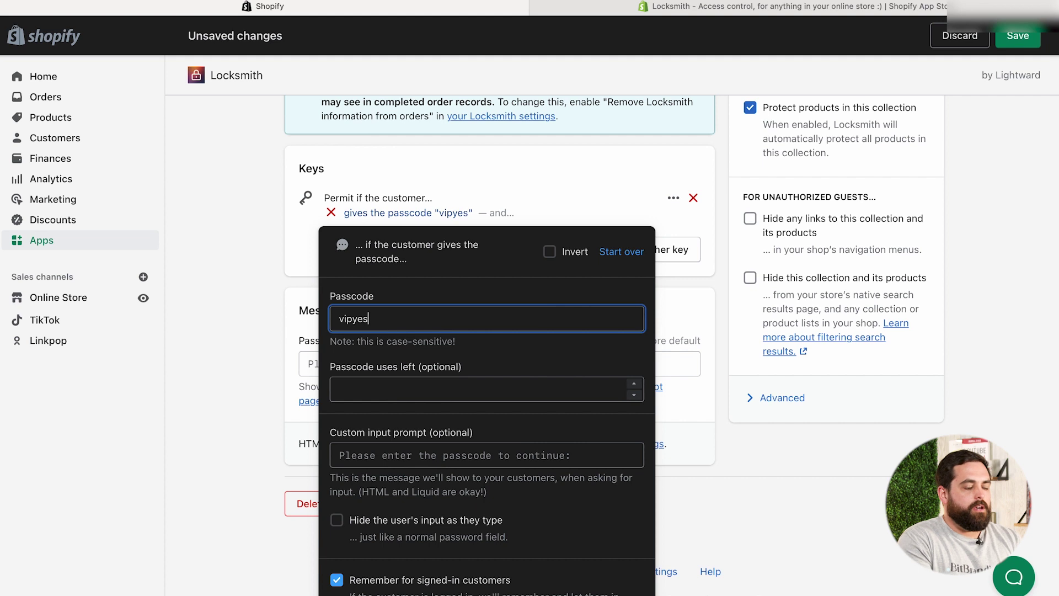
{"action": "left_click", "coordinate": [520, 349]}
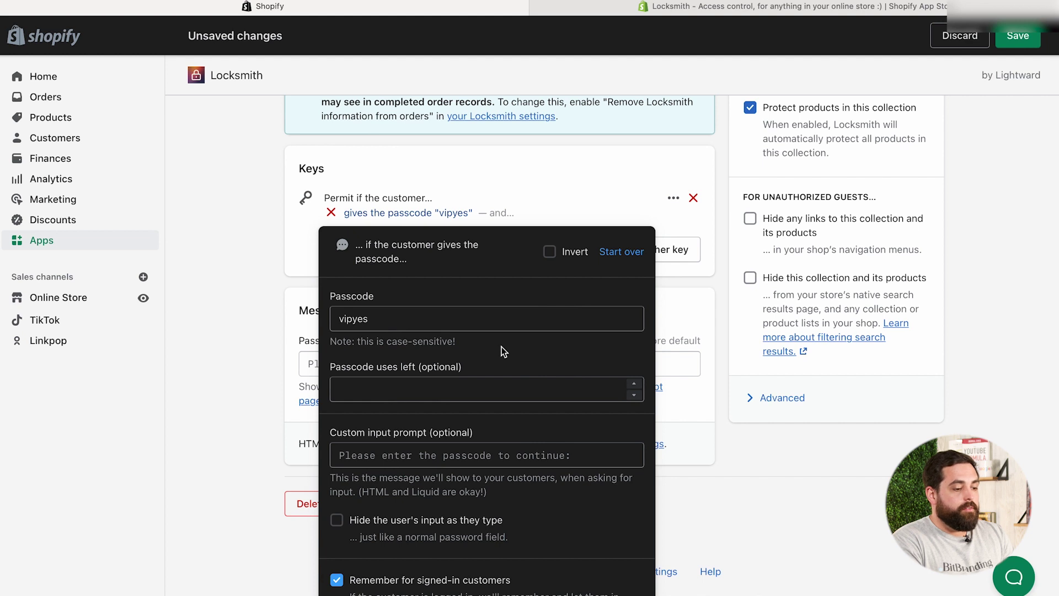
{"action": "scroll", "coordinate": [504, 351], "scroll_direction": "down", "scroll_amount": 2}
{"action": "scroll", "coordinate": [522, 428], "scroll_direction": "down", "scroll_amount": 2}
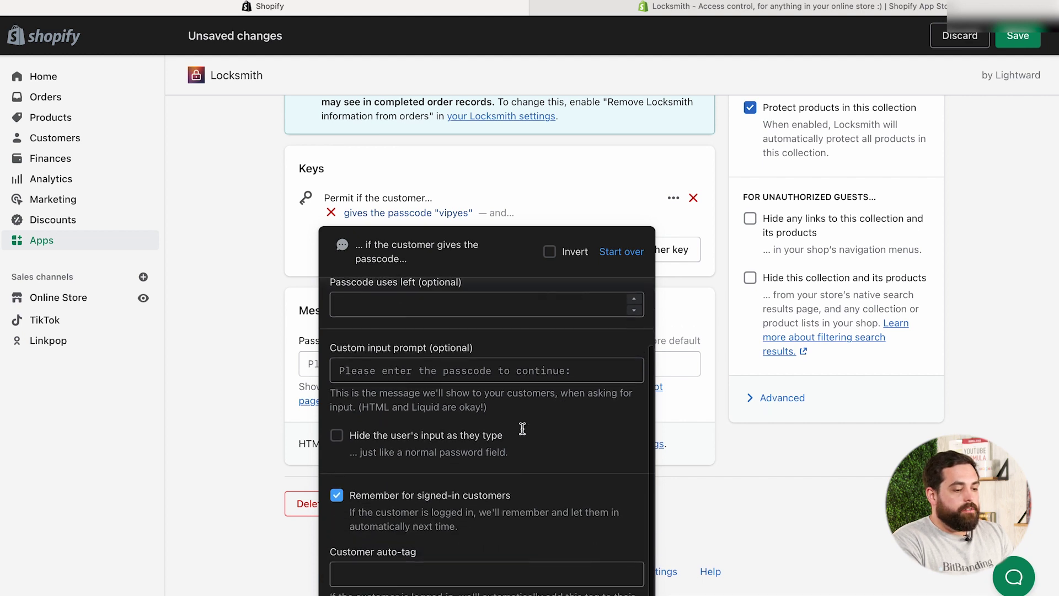
{"action": "left_click", "coordinate": [718, 298]}
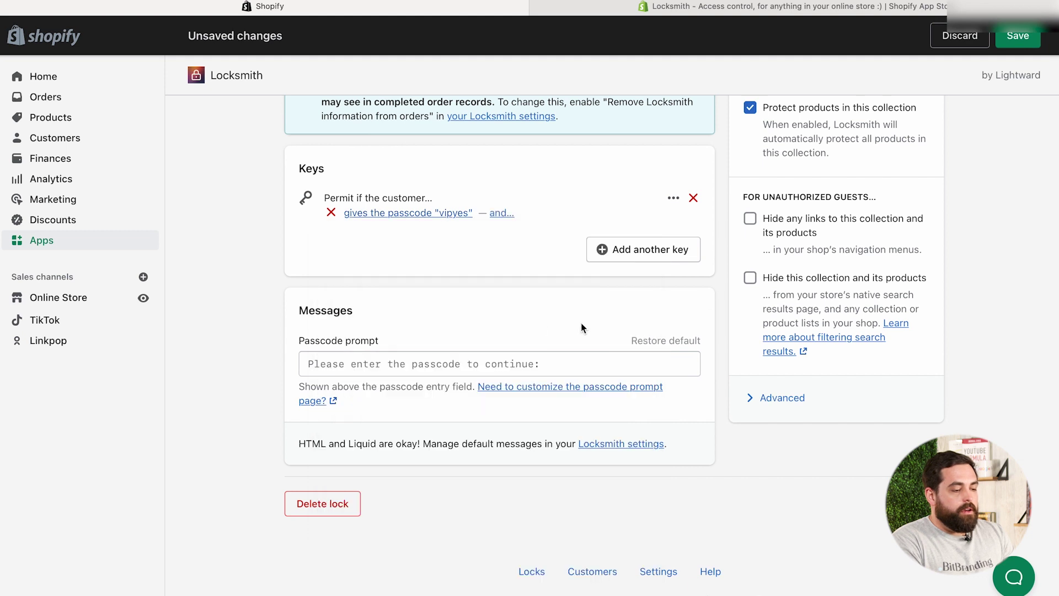
{"action": "scroll", "coordinate": [538, 320], "scroll_direction": "up", "scroll_amount": 1}
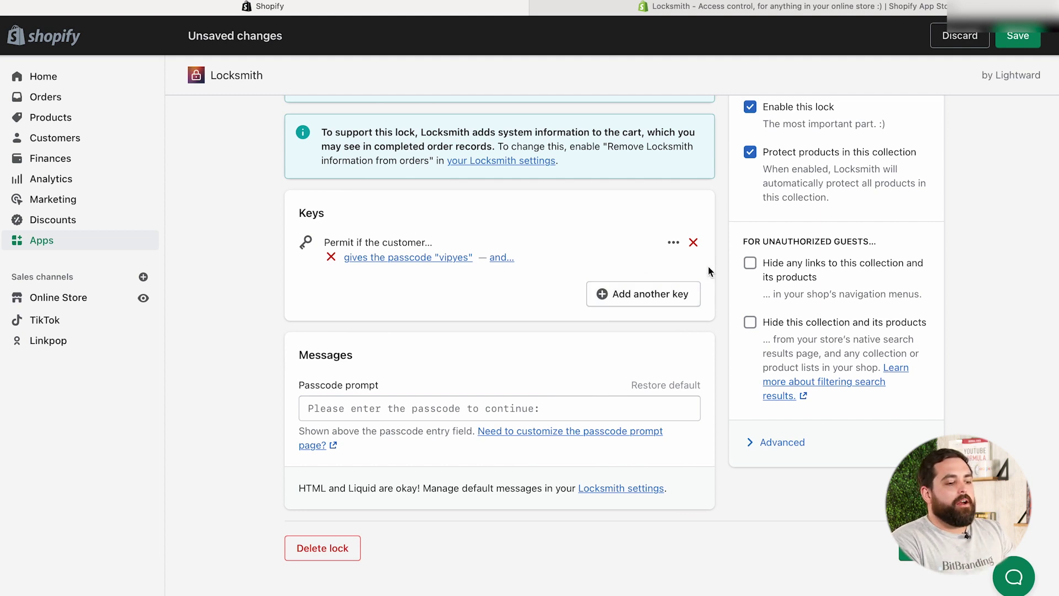
Hide the collection's links and search/list entries from unauthorized guests, then save the lock
{"action": "scroll", "coordinate": [712, 259], "scroll_direction": "up", "scroll_amount": 2}
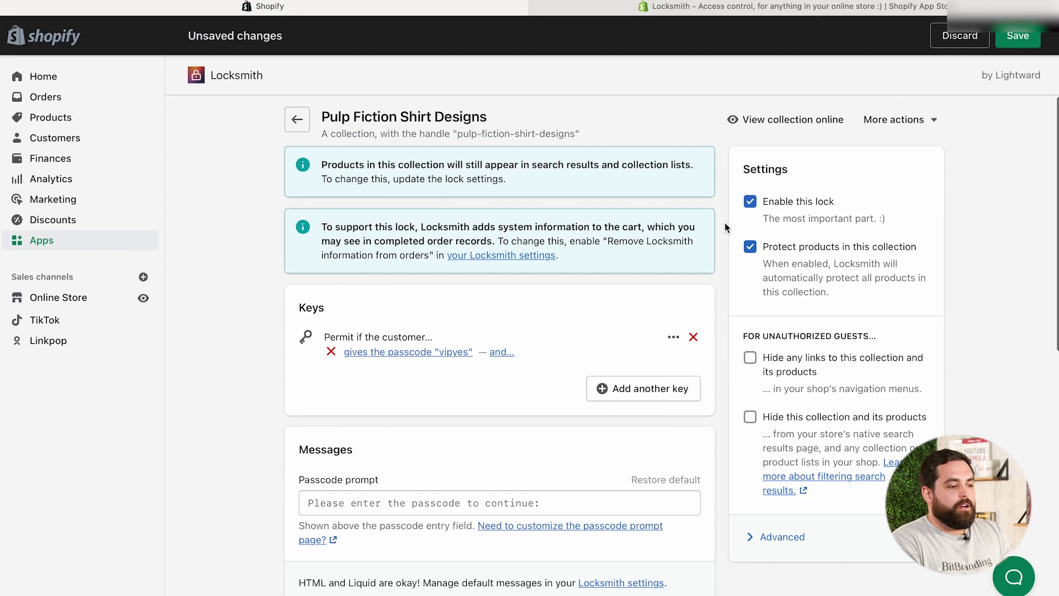
{"action": "scroll", "coordinate": [725, 237], "scroll_direction": "down", "scroll_amount": 1}
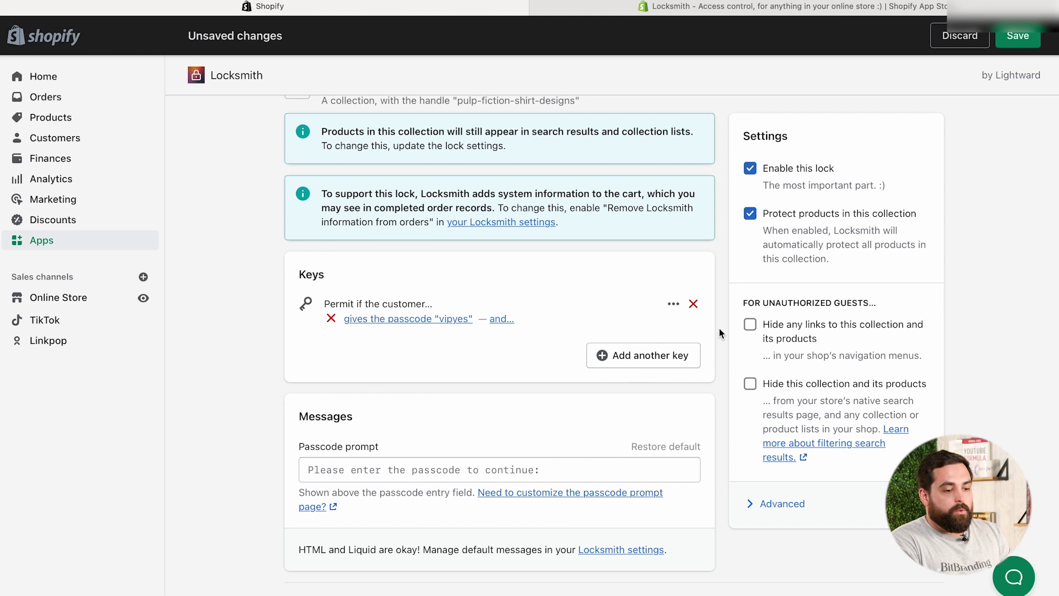
{"action": "left_click", "coordinate": [750, 324]}
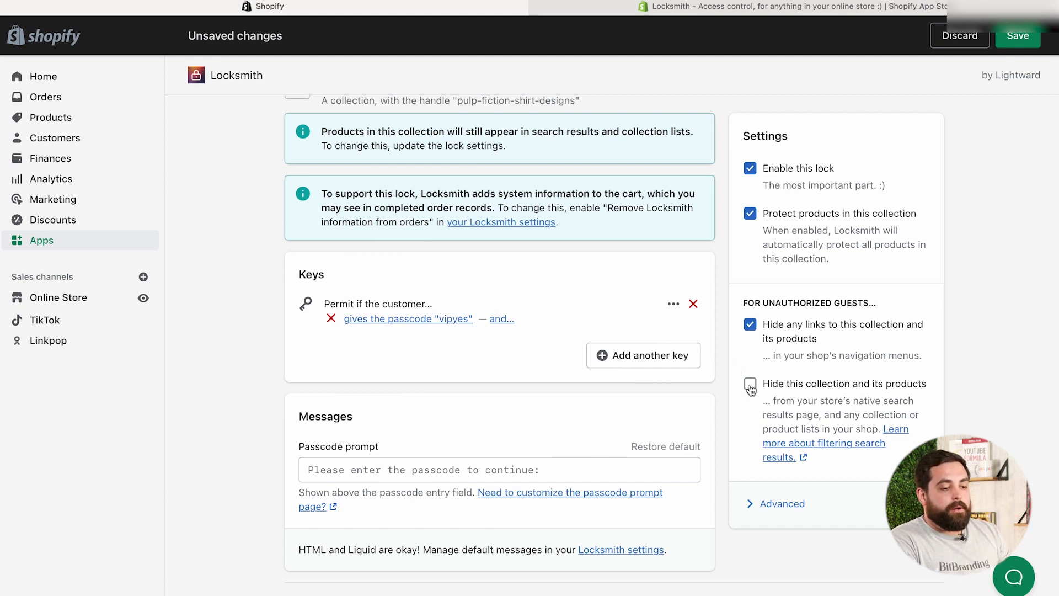
{"action": "left_click", "coordinate": [750, 384]}
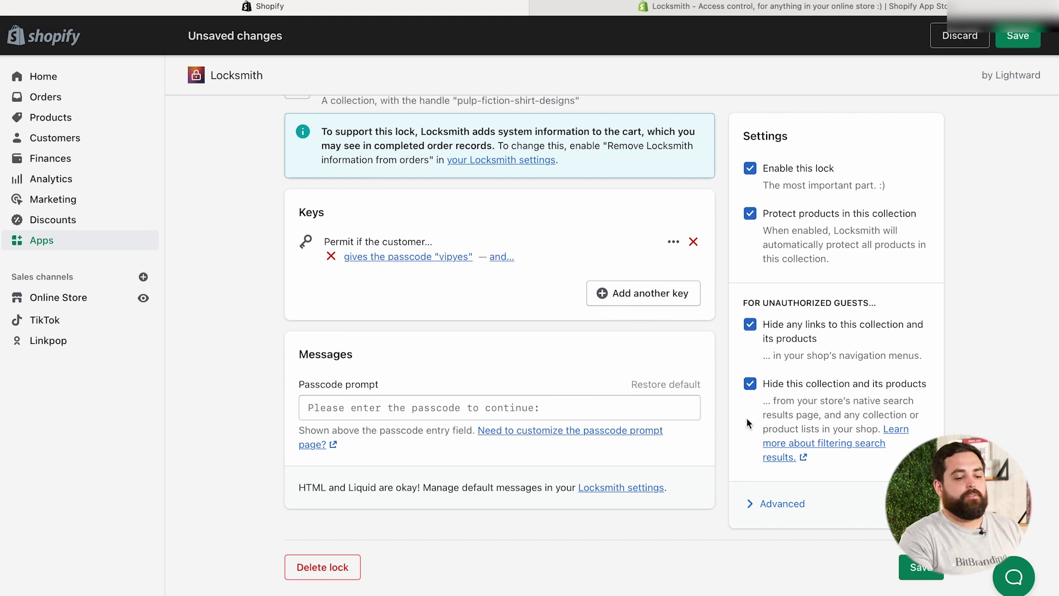
{"action": "left_click", "coordinate": [918, 576]}
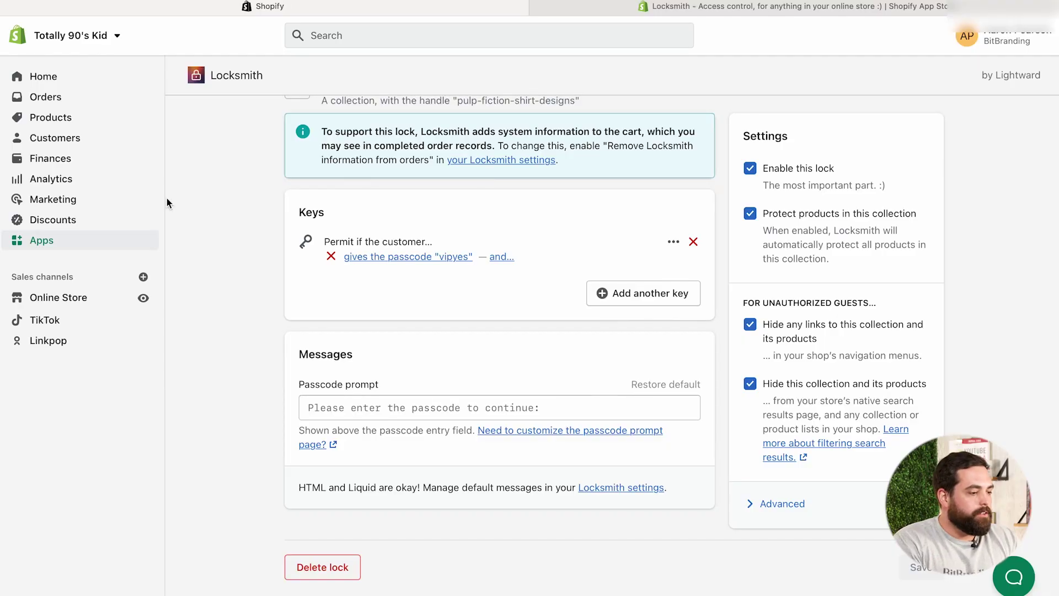
{"action": "scroll", "coordinate": [262, 215], "scroll_direction": "up", "scroll_amount": 1}
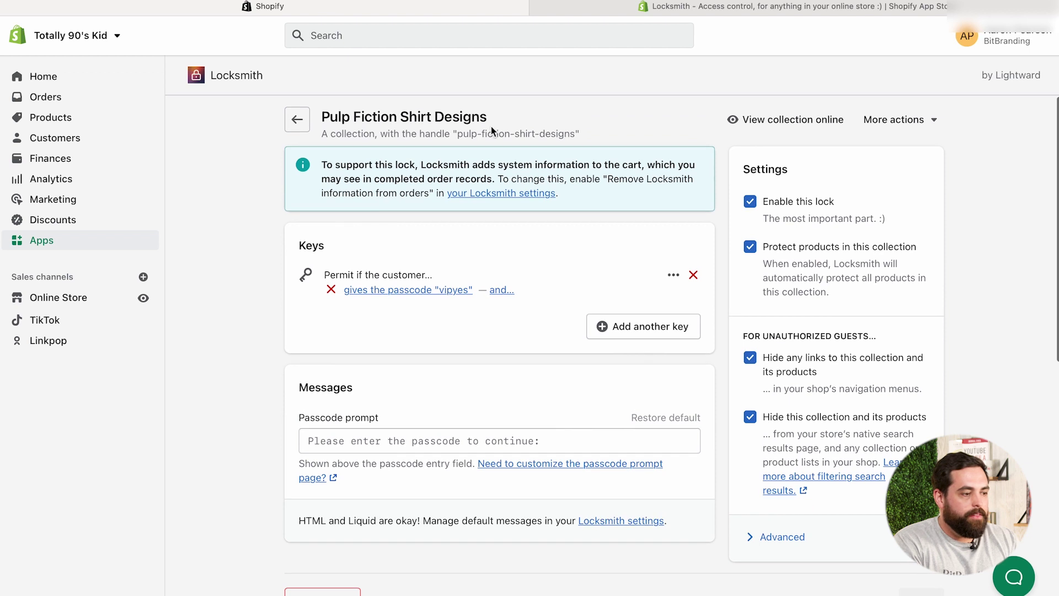
Browse the storefront's Collections page and confirm Pulp Fiction Shirt Designs is absent
{"action": "left_click", "coordinate": [143, 300]}
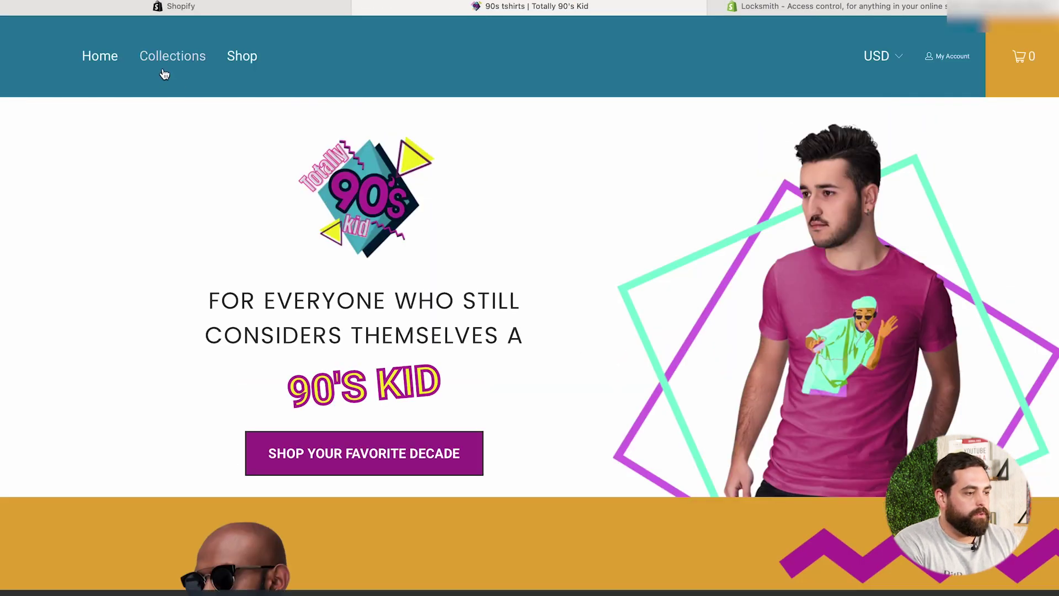
{"action": "left_click", "coordinate": [160, 65]}
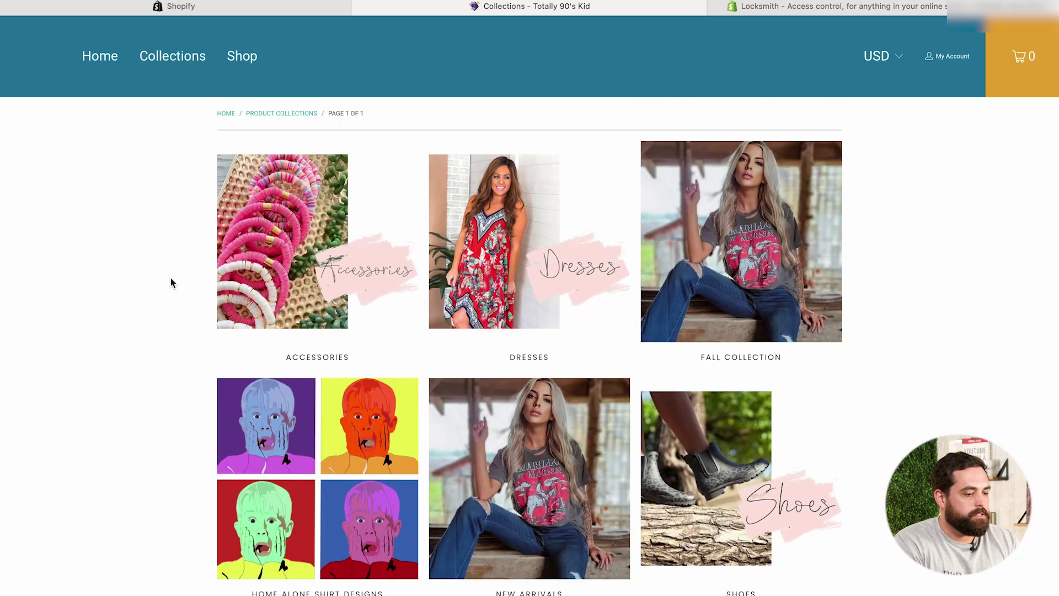
{"action": "scroll", "coordinate": [171, 279], "scroll_direction": "down", "scroll_amount": 5}
{"action": "scroll", "coordinate": [171, 279], "scroll_direction": "down", "scroll_amount": 5}
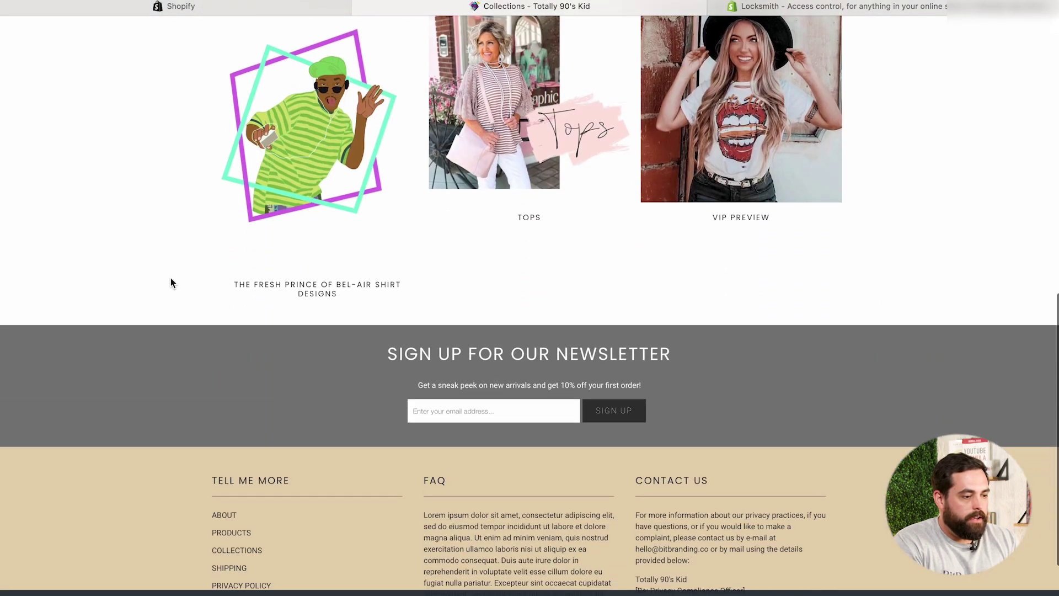
{"action": "scroll", "coordinate": [170, 278], "scroll_direction": "up", "scroll_amount": 7}
{"action": "scroll", "coordinate": [170, 278], "scroll_direction": "up", "scroll_amount": 5}
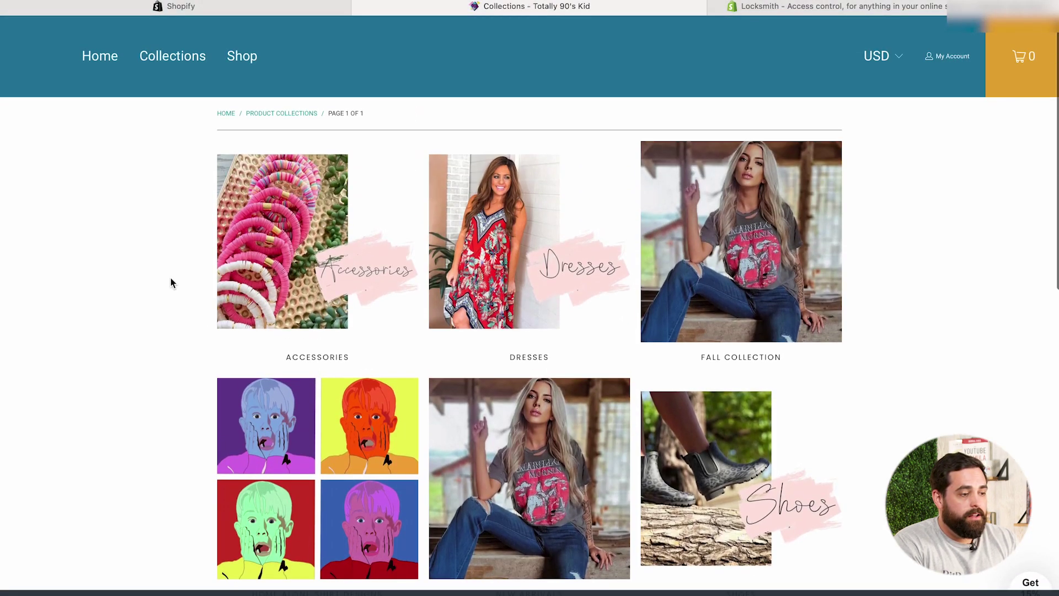
{"action": "scroll", "coordinate": [168, 324], "scroll_direction": "down", "scroll_amount": 5}
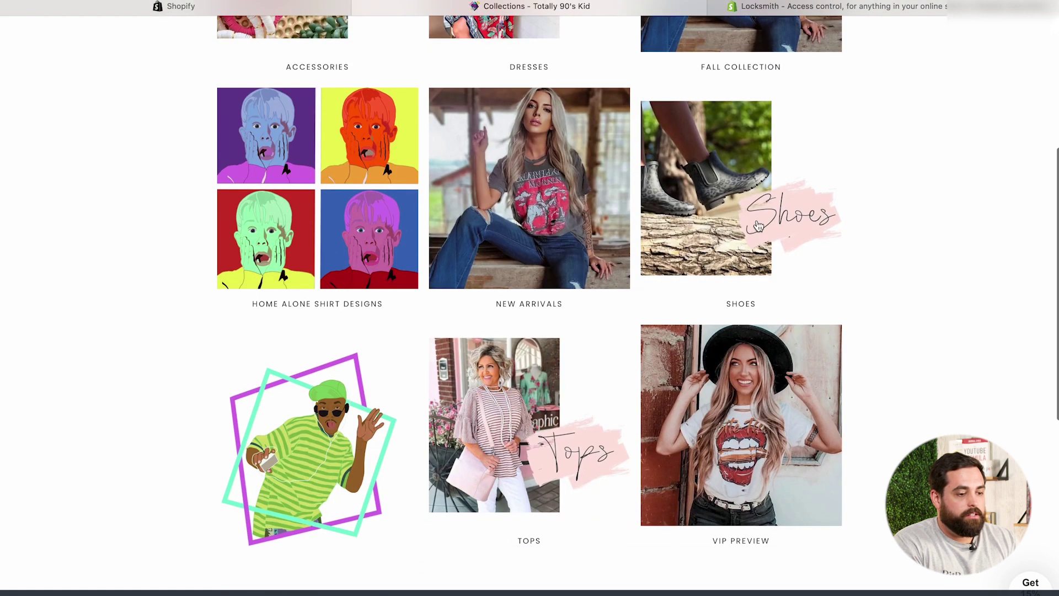
{"action": "scroll", "coordinate": [171, 272], "scroll_direction": "up", "scroll_amount": 5}
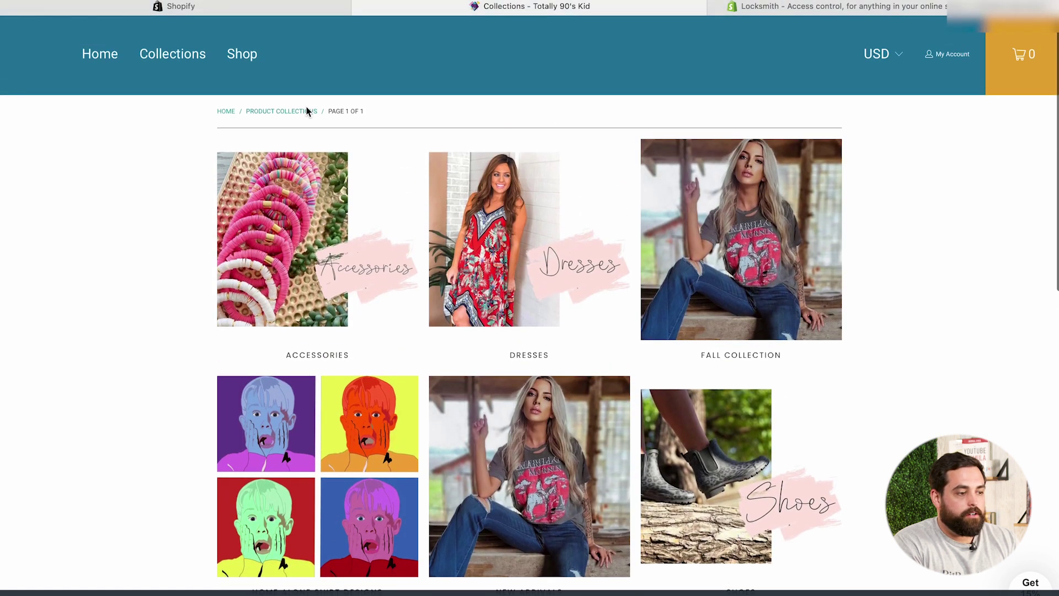
Filter admin collections for 'pulp' and open Pulp Fiction Shirt Designs
{"action": "left_click", "coordinate": [345, 11]}
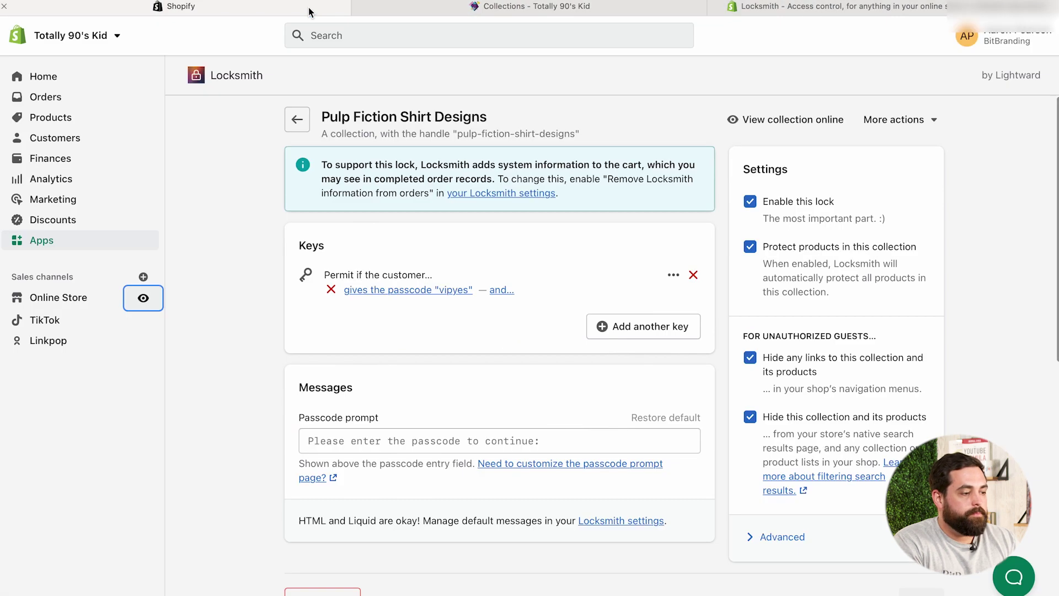
{"action": "left_click", "coordinate": [57, 123]}
{"action": "left_click", "coordinate": [61, 180]}
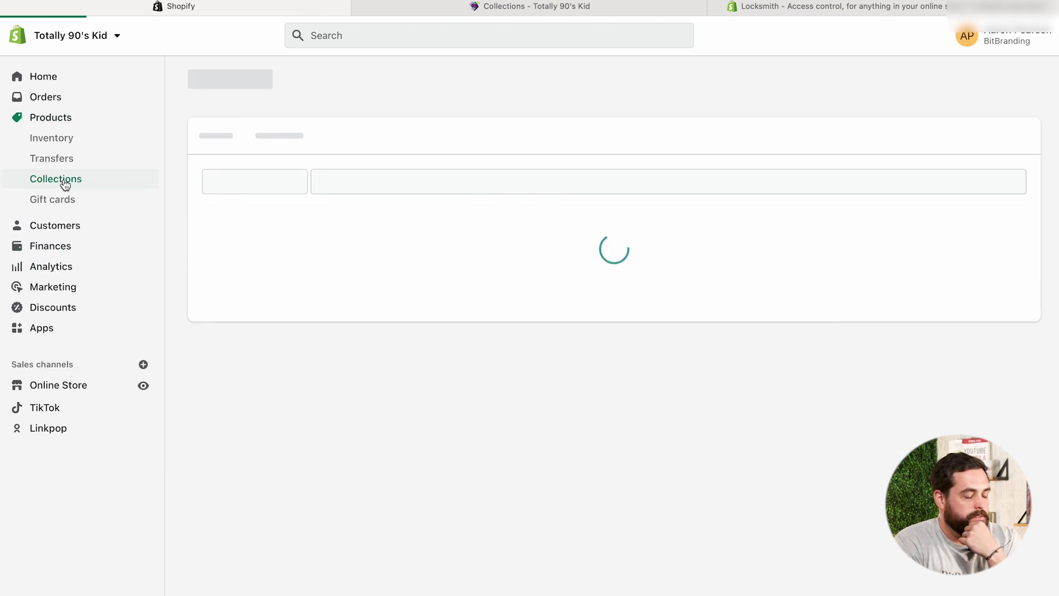
{"action": "left_click", "coordinate": [366, 170]}
{"action": "type", "text": "pulp"}
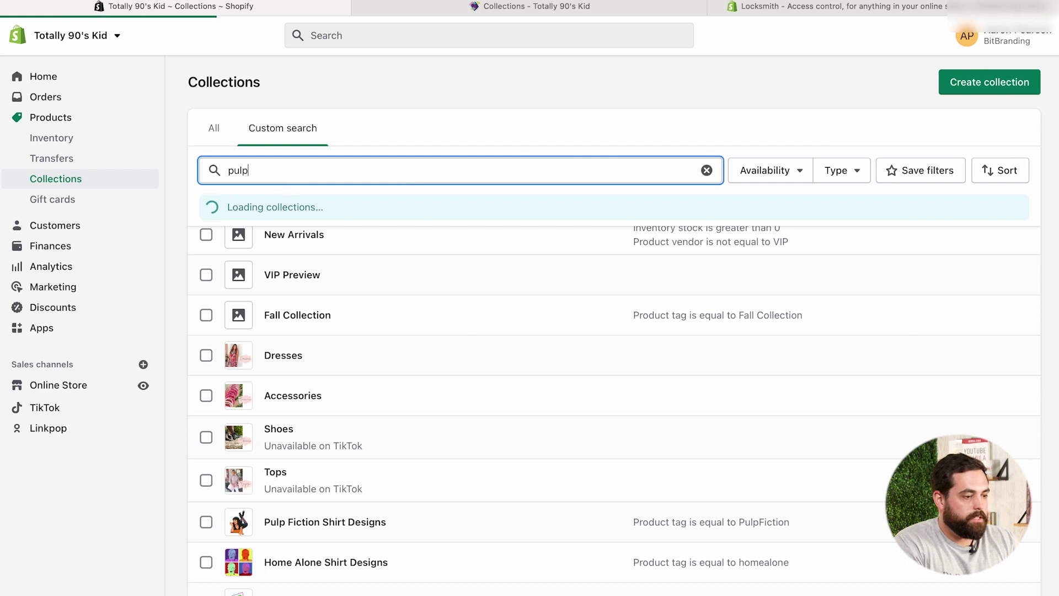
{"action": "left_click", "coordinate": [362, 234]}
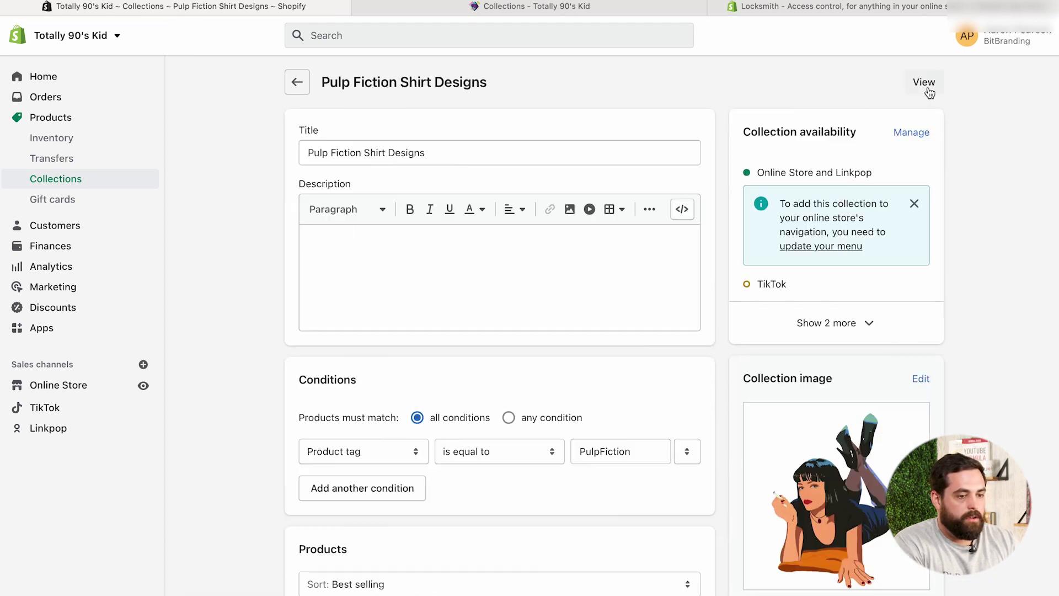
View the collection on the storefront, check the account page, then preview it again
{"action": "left_click", "coordinate": [924, 83]}
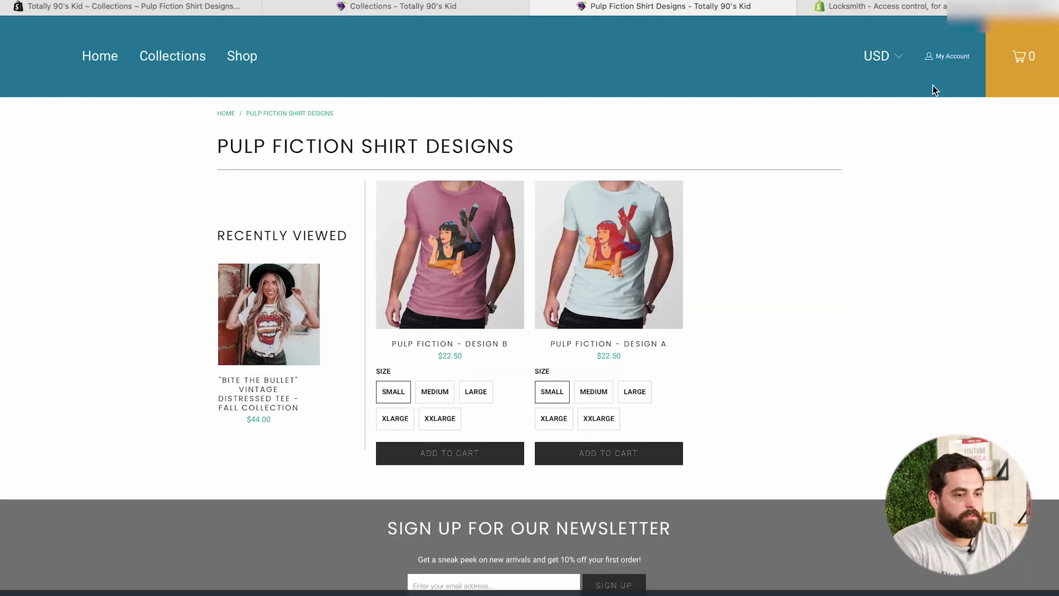
{"action": "left_click", "coordinate": [950, 56]}
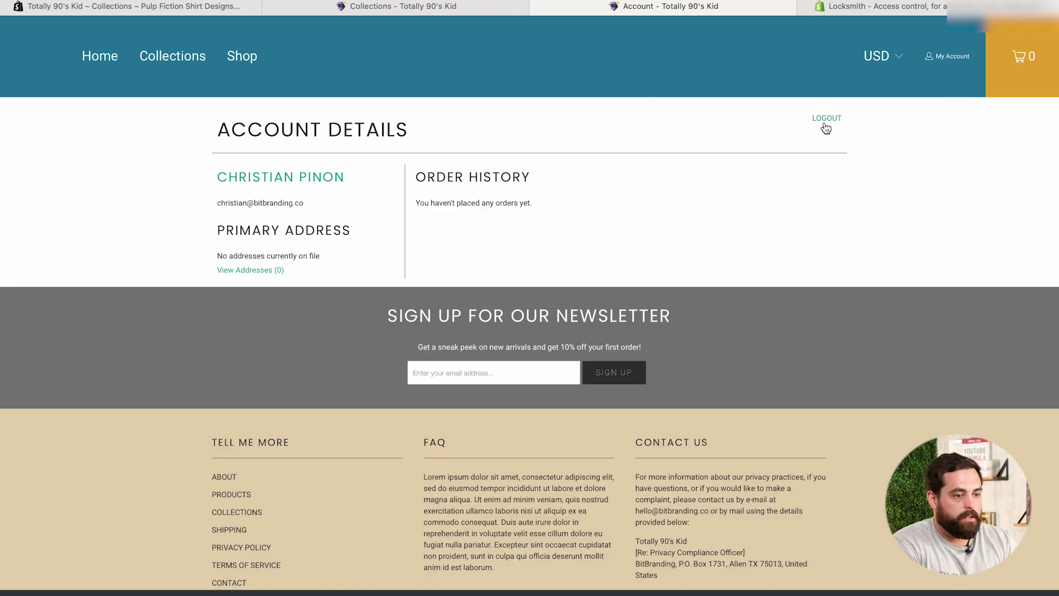
{"action": "key", "text": "ctrl+w"}
{"action": "left_click", "coordinate": [237, 7]}
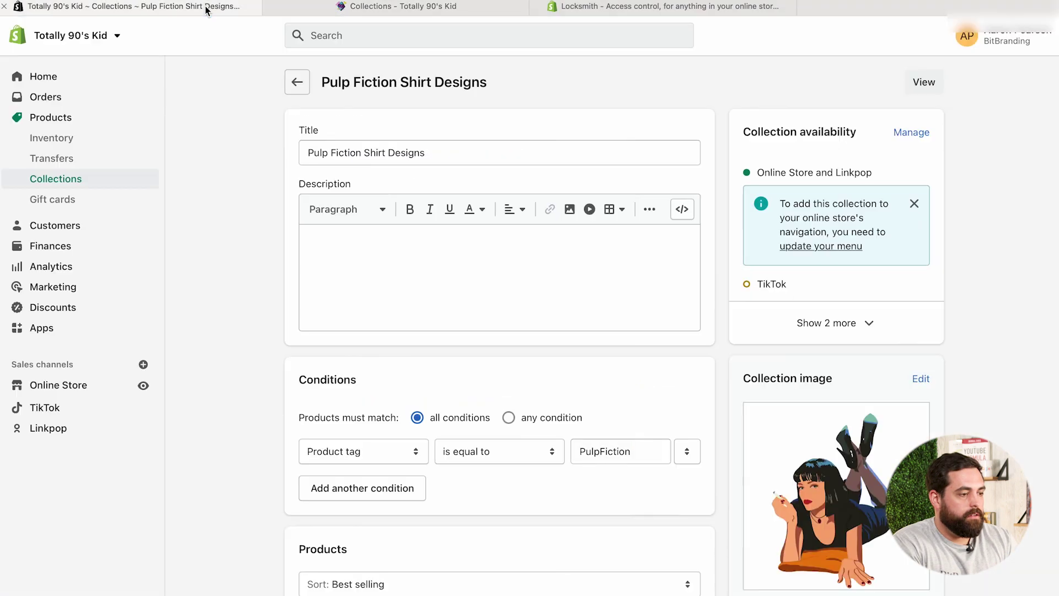
{"action": "left_click", "coordinate": [927, 85]}
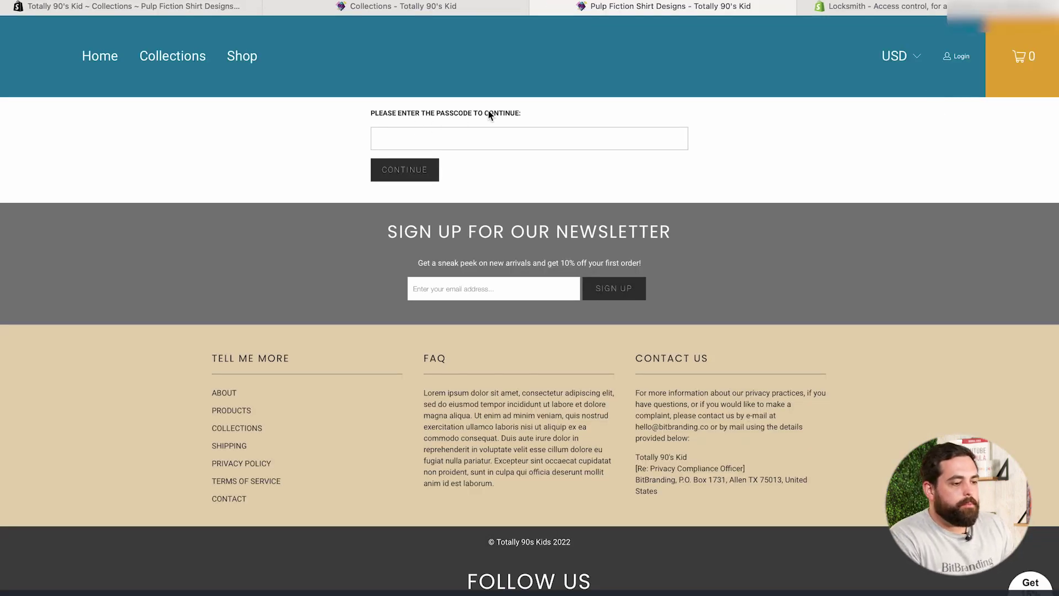
Check the collection page's full web address
{"action": "left_click", "coordinate": [457, 25]}
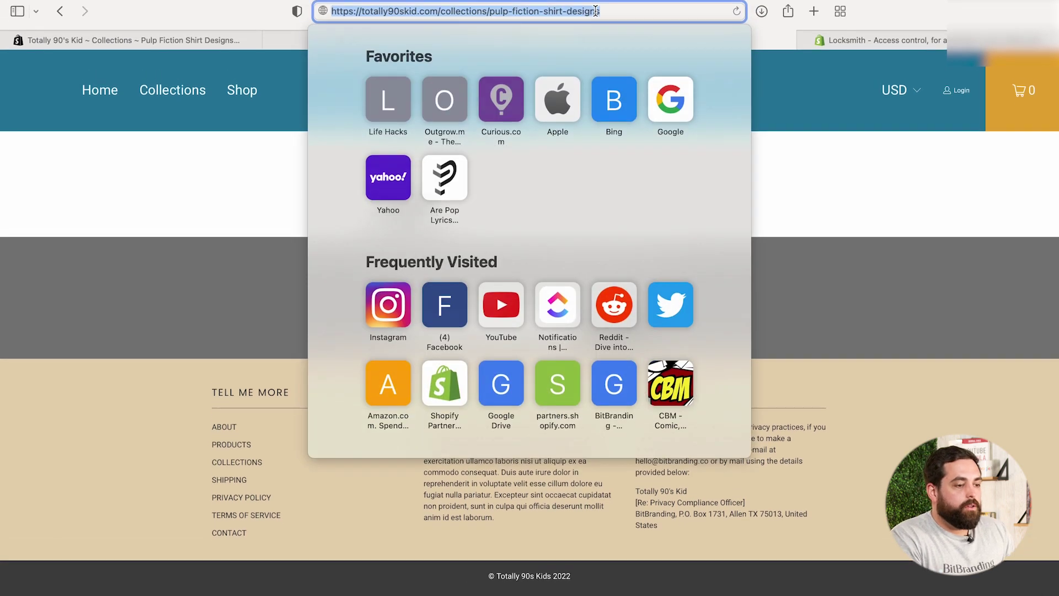
{"action": "left_click", "coordinate": [461, 22]}
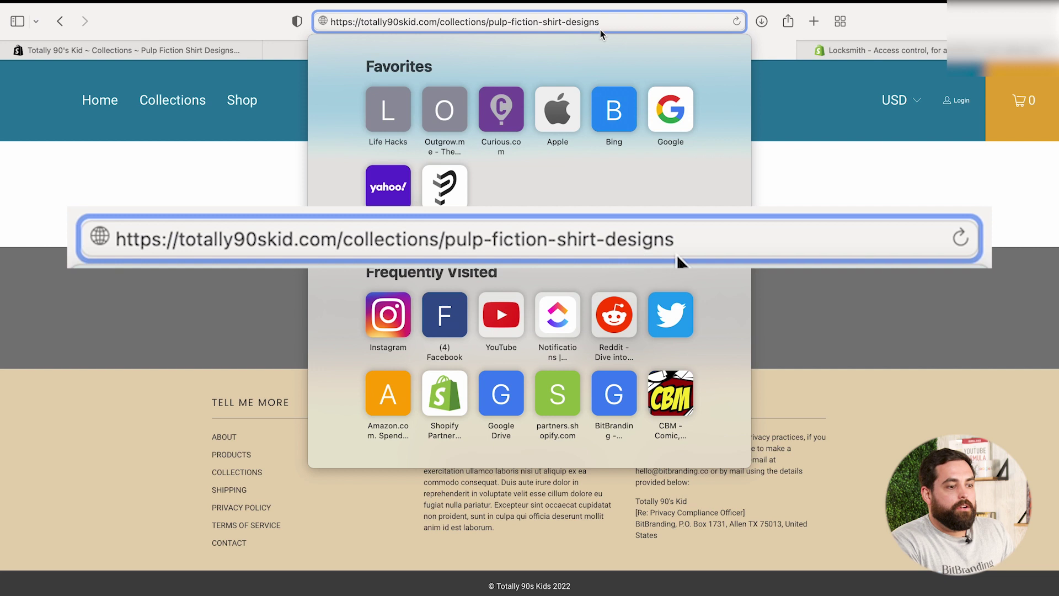
{"action": "left_click", "coordinate": [749, 156]}
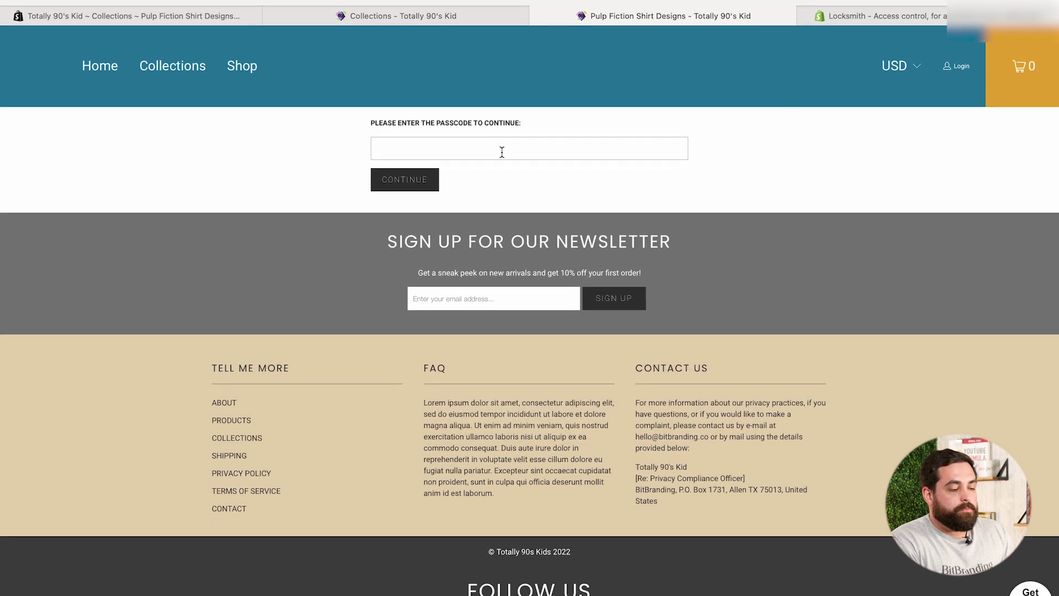
Unlock the collection with the VIP passcode, revealing its two shirt designs
{"action": "left_click", "coordinate": [440, 142]}
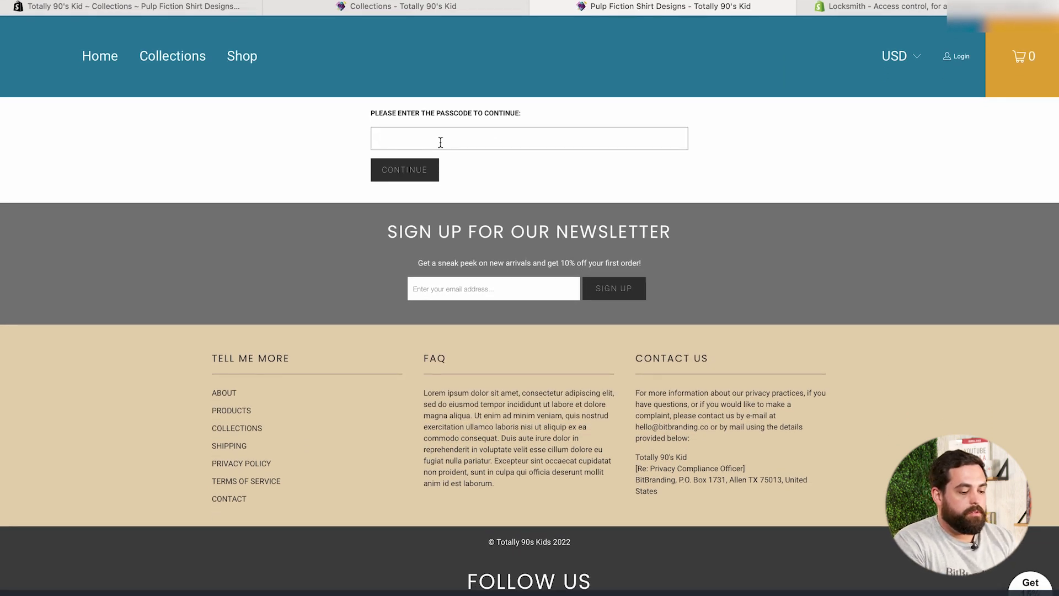
{"action": "type", "text": "vipyes"}
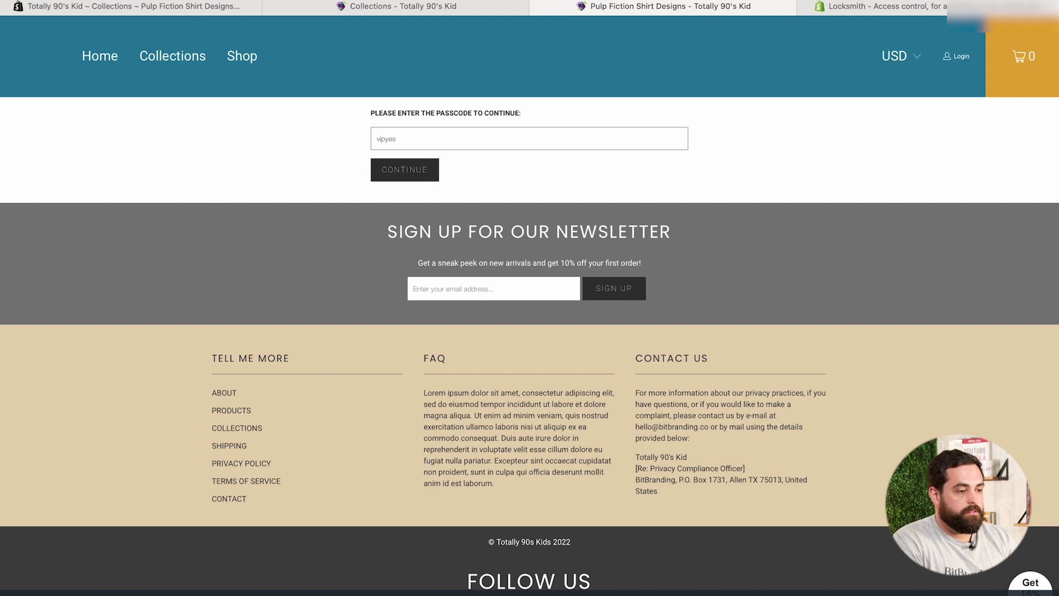
{"action": "left_click", "coordinate": [406, 180]}
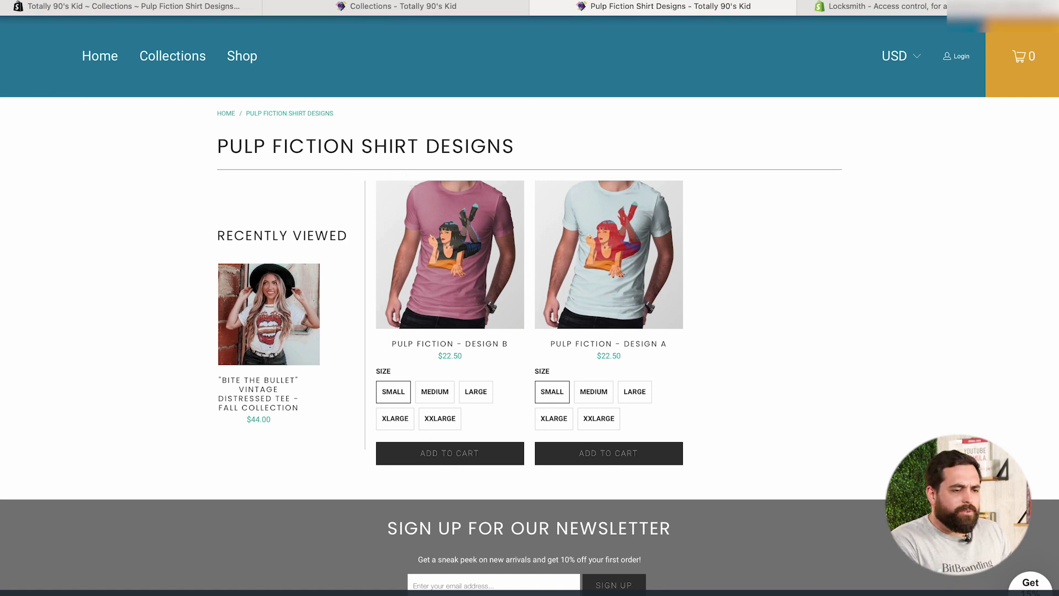
{"action": "key", "text": "ctrl+Tab"}
Read Locksmith's full description, pricing and reviews, then return to the Pulp Fiction collection in admin
{"action": "scroll", "coordinate": [350, 300], "scroll_direction": "down", "scroll_amount": 3}
{"action": "scroll", "coordinate": [351, 299], "scroll_direction": "down", "scroll_amount": 10}
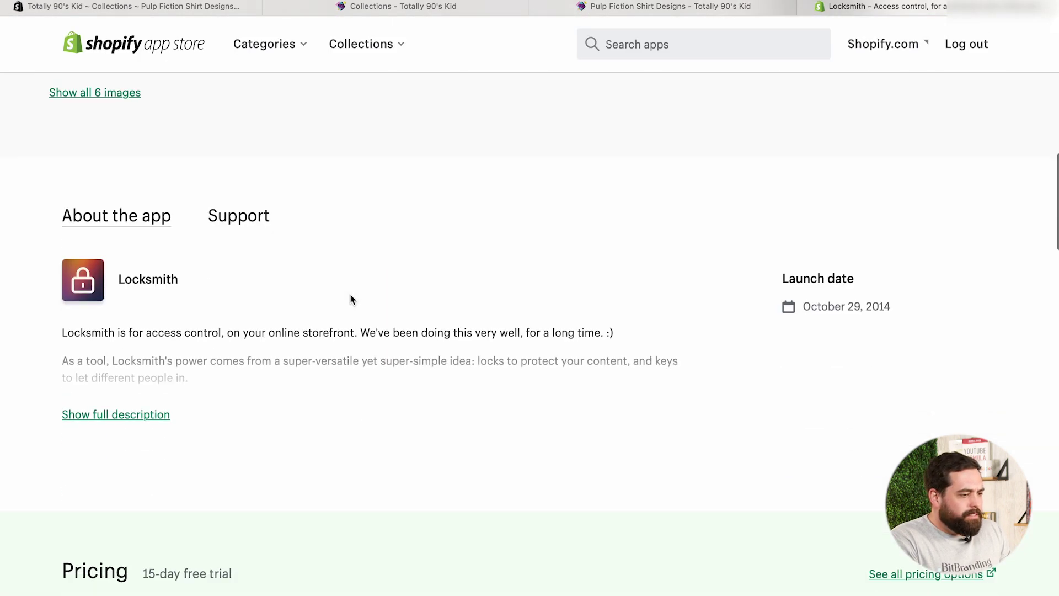
{"action": "left_click", "coordinate": [132, 387]}
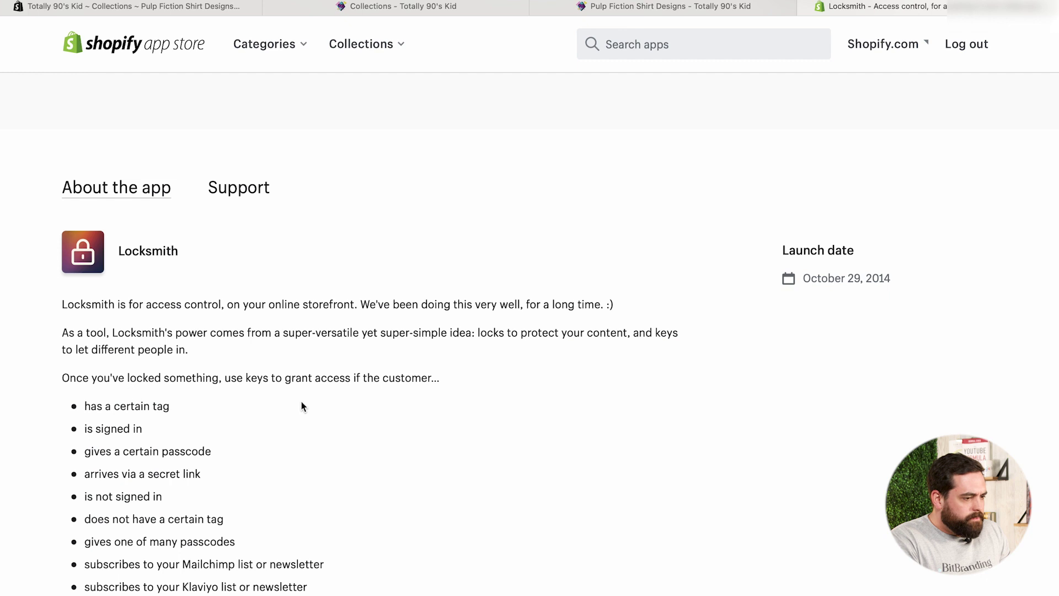
{"action": "scroll", "coordinate": [302, 405], "scroll_direction": "down", "scroll_amount": 15}
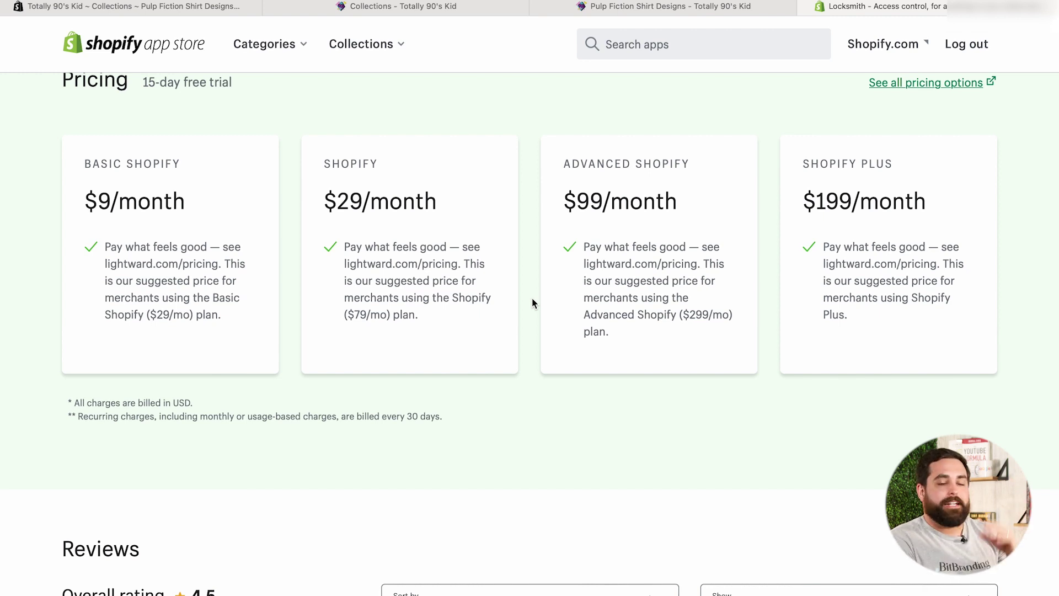
{"action": "scroll", "coordinate": [532, 298], "scroll_direction": "down", "scroll_amount": 10}
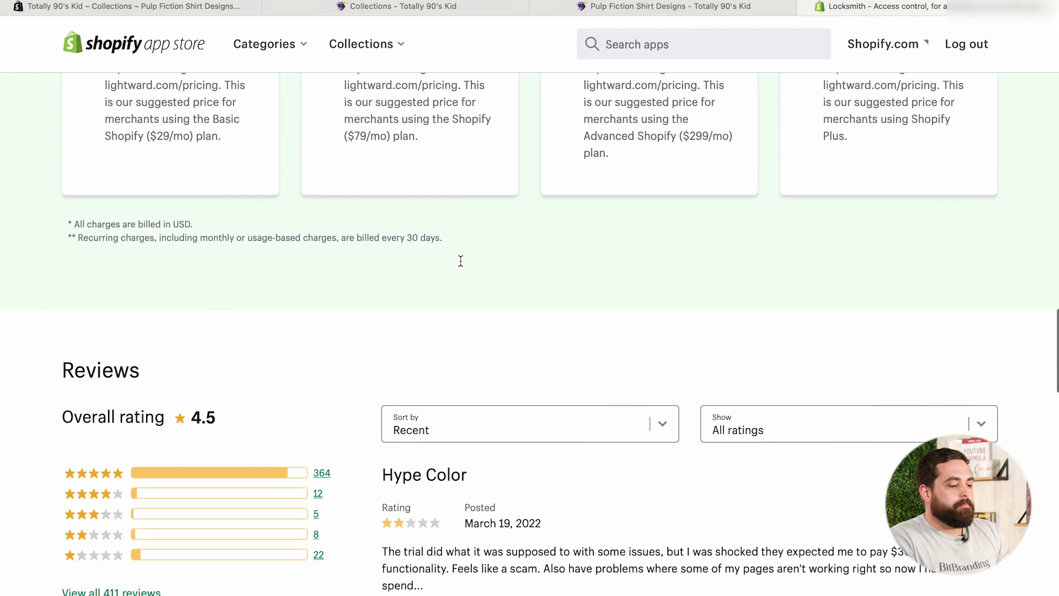
{"action": "scroll", "coordinate": [321, 300], "scroll_direction": "down", "scroll_amount": 10}
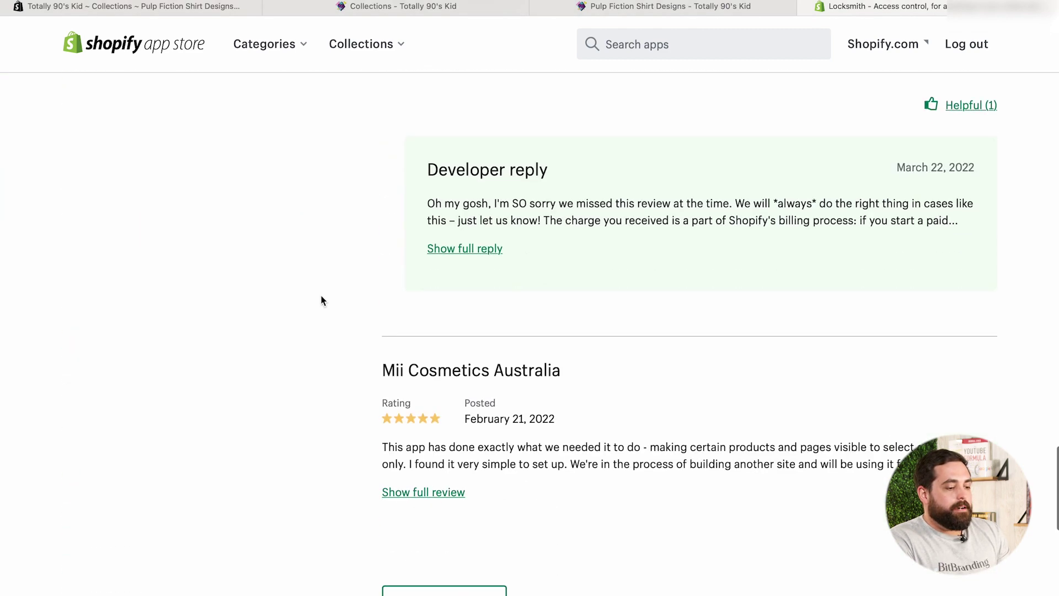
{"action": "scroll", "coordinate": [322, 300], "scroll_direction": "up", "scroll_amount": 20}
{"action": "scroll", "coordinate": [321, 300], "scroll_direction": "up", "scroll_amount": 15}
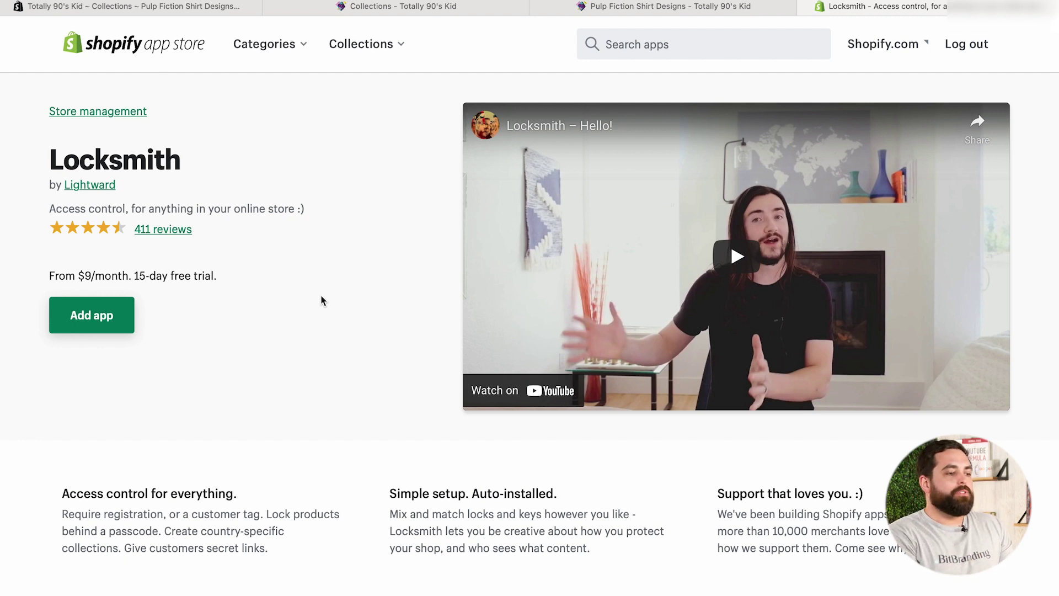
{"action": "left_click", "coordinate": [344, 7]}
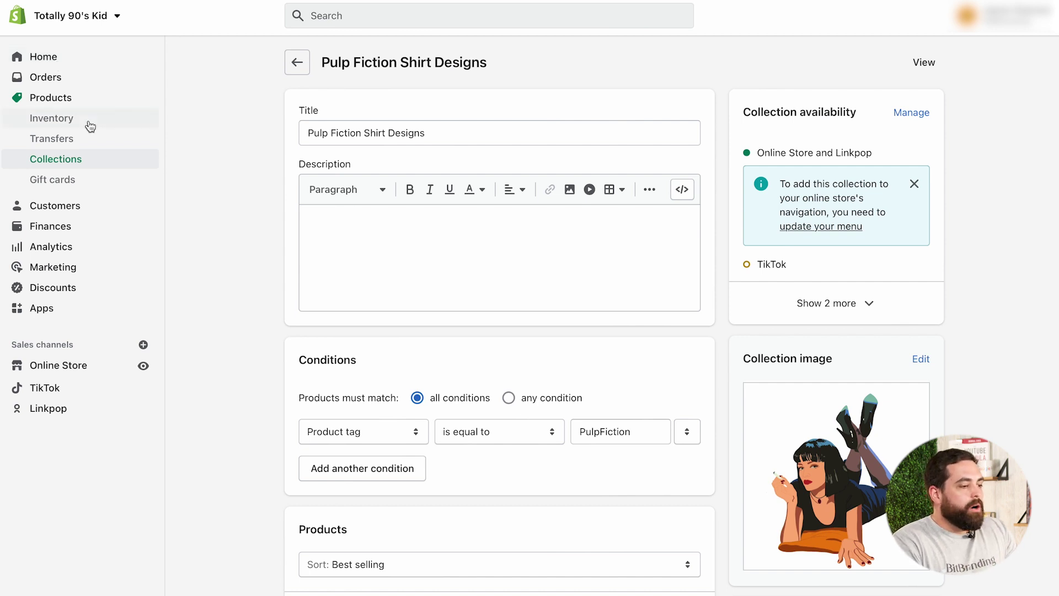
Delete the VIP Preview collection from the Collections list via More actions
{"action": "left_click", "coordinate": [53, 98]}
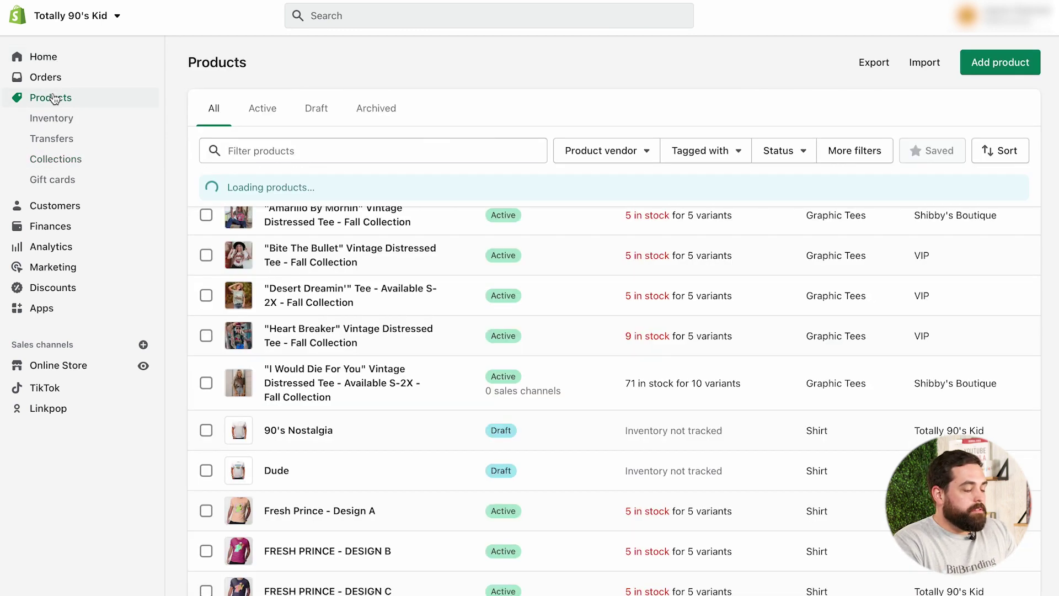
{"action": "left_click", "coordinate": [59, 159]}
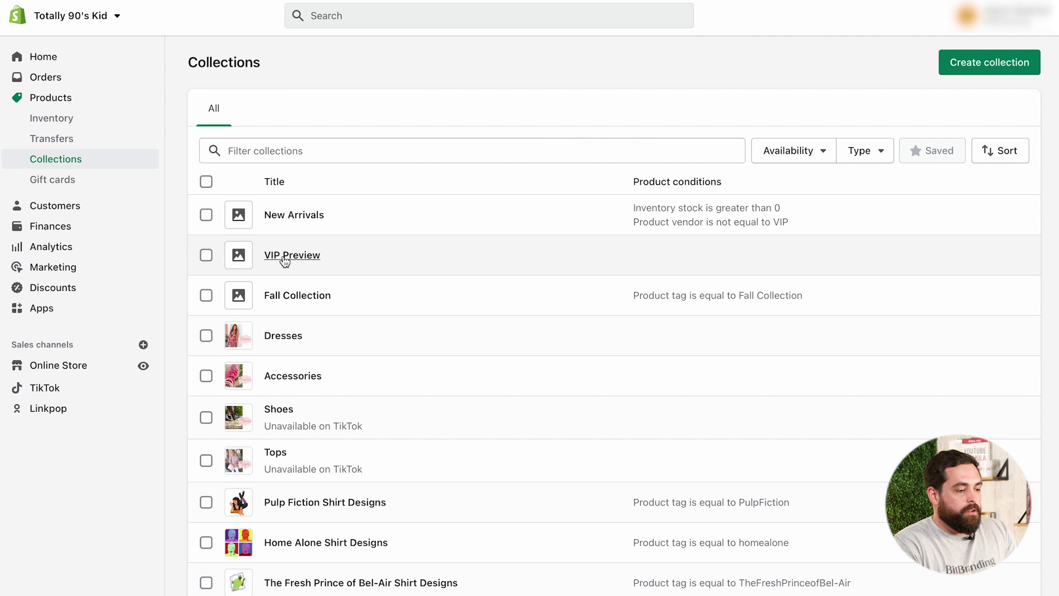
{"action": "left_click", "coordinate": [206, 255]}
{"action": "left_click", "coordinate": [452, 191]}
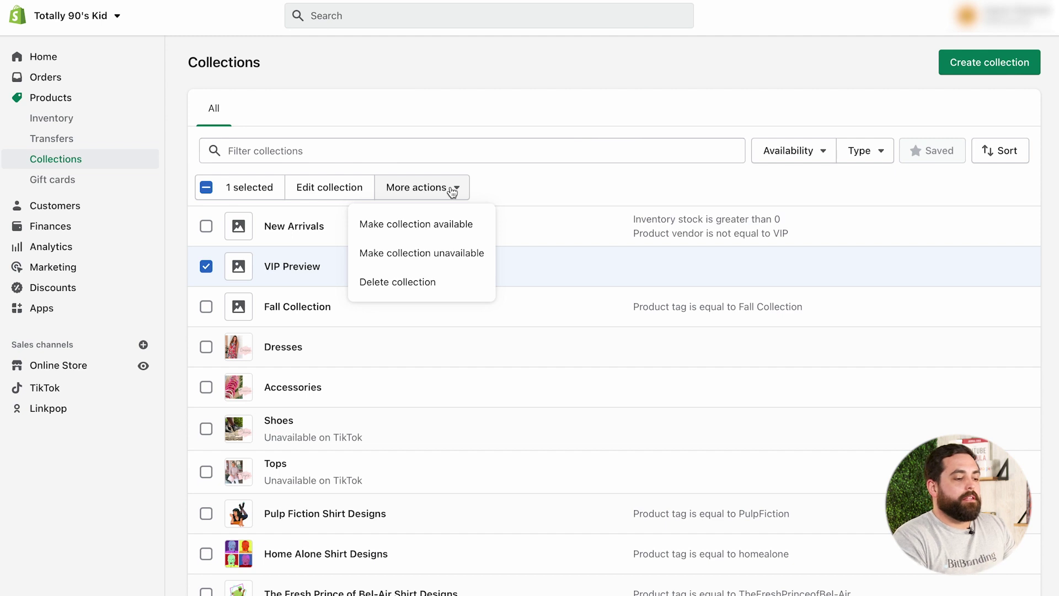
{"action": "left_click", "coordinate": [402, 283]}
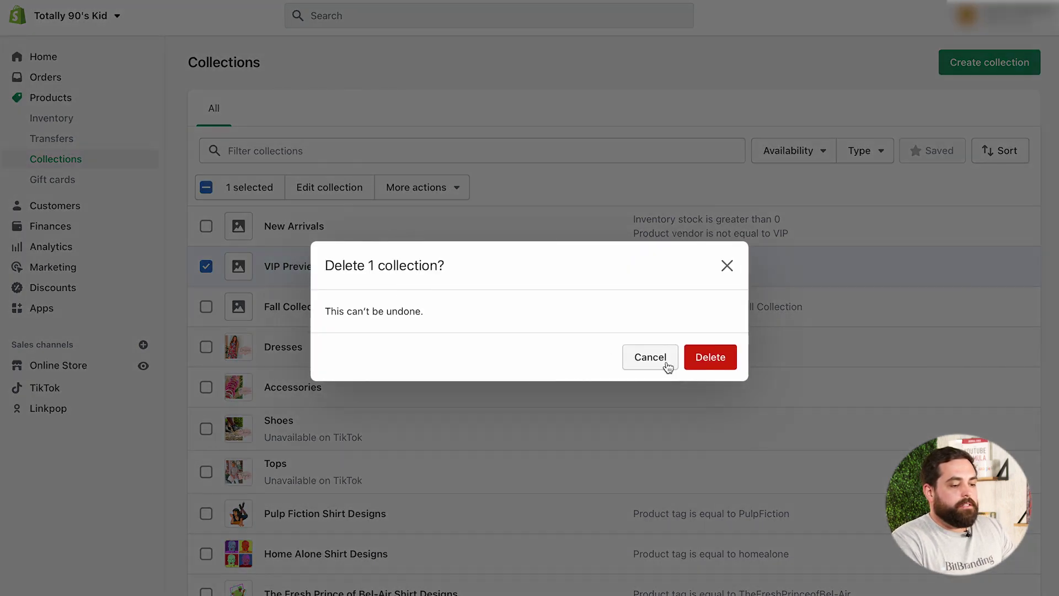
{"action": "left_click", "coordinate": [710, 357]}
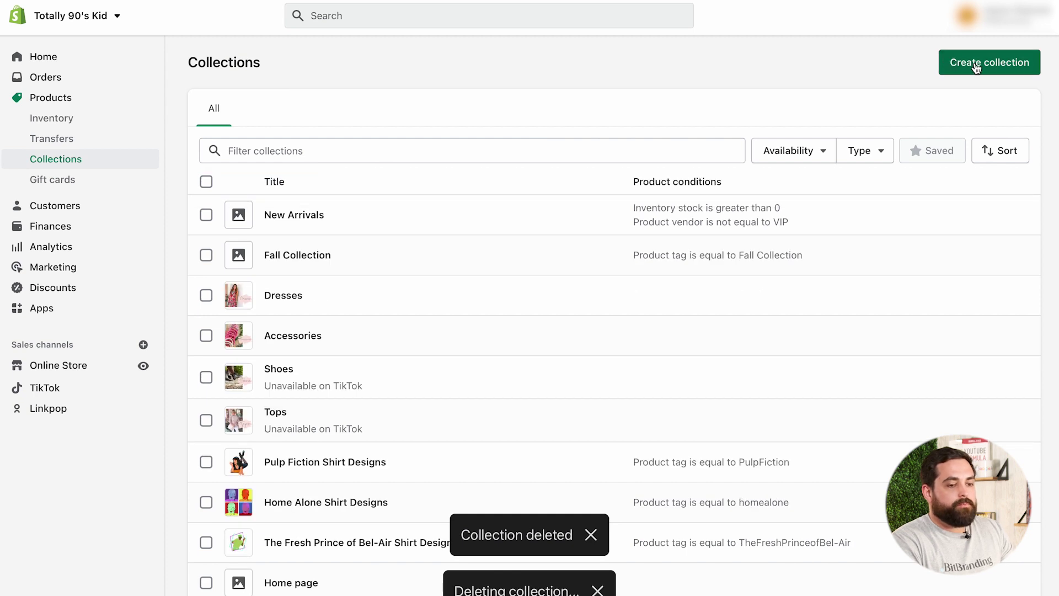
{"action": "left_click", "coordinate": [954, 63]}
Title the new collection 'VIP Preview'
{"action": "left_click", "coordinate": [371, 137]}
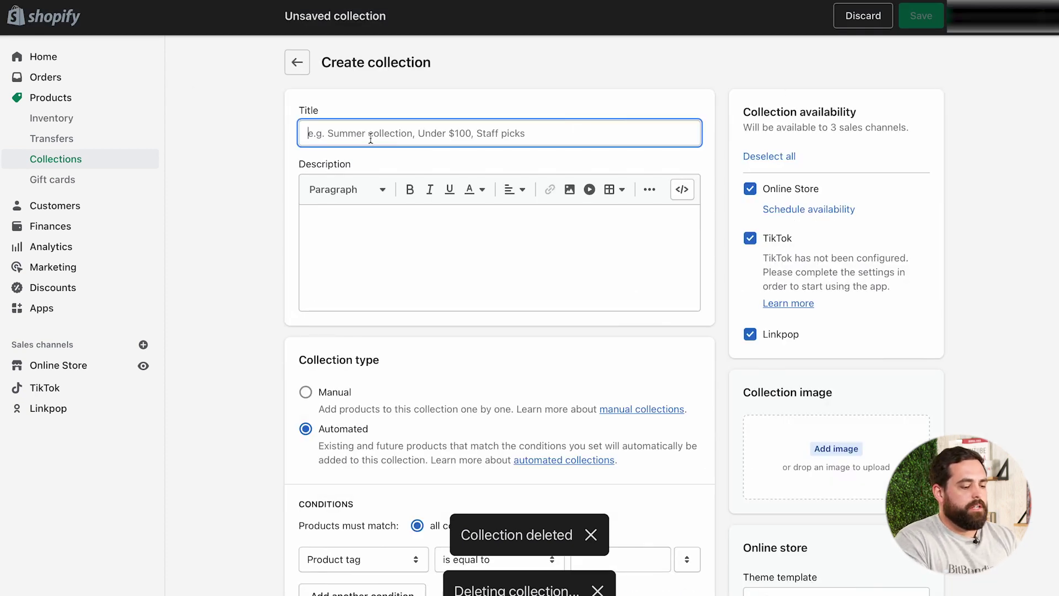
{"action": "type", "text": "VIP Preview"}
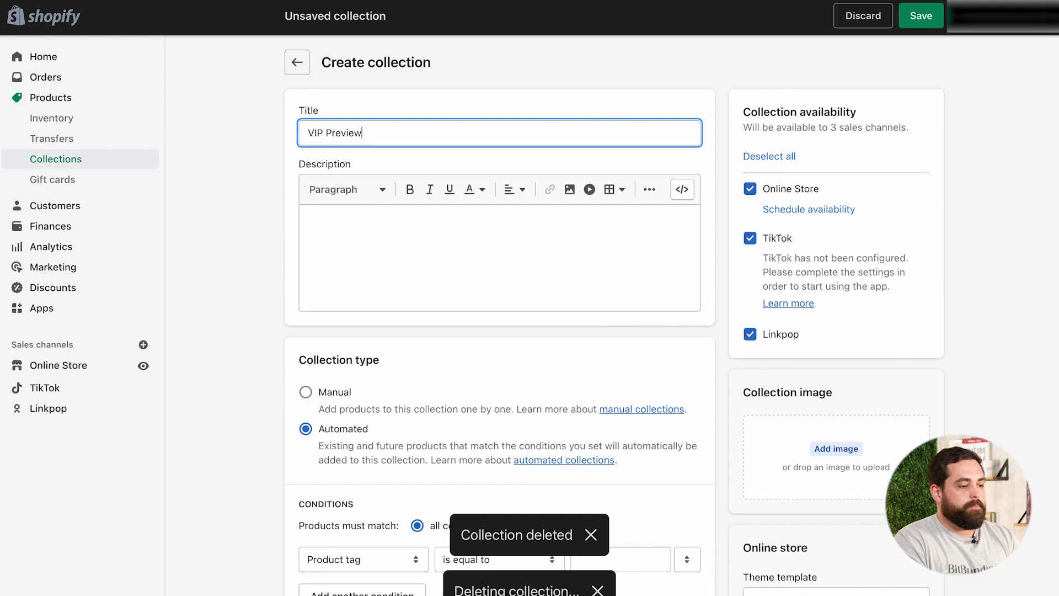
{"action": "left_click", "coordinate": [253, 375]}
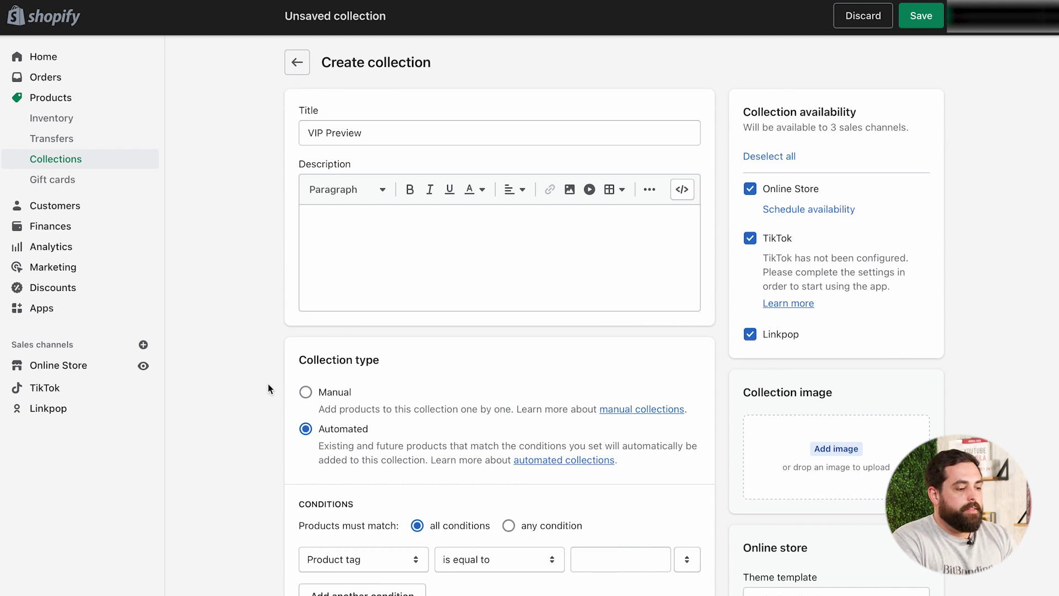
{"action": "scroll", "coordinate": [259, 380], "scroll_direction": "down", "scroll_amount": 2}
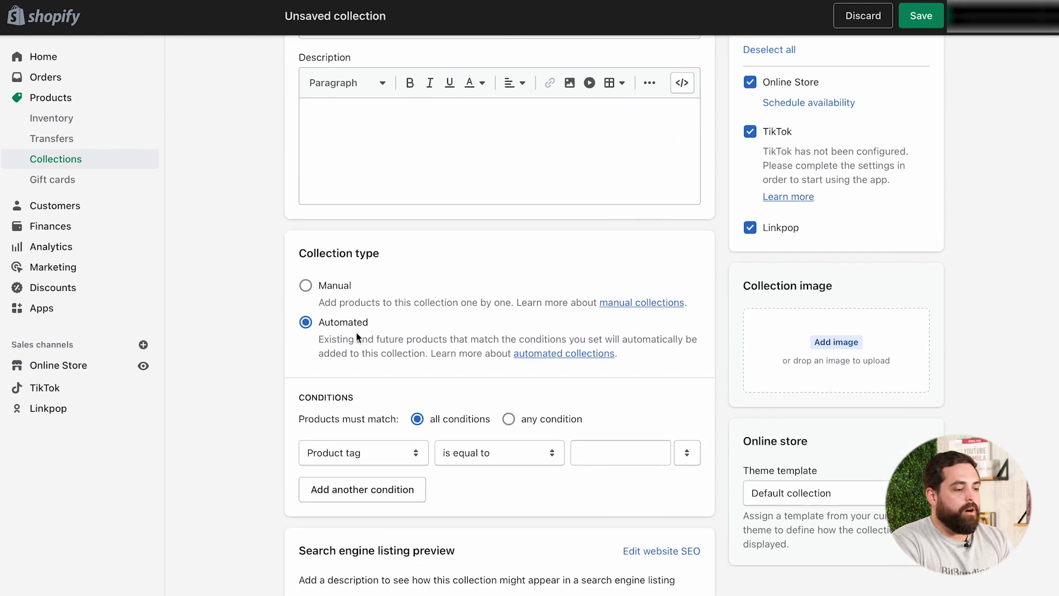
{"action": "scroll", "coordinate": [266, 379], "scroll_direction": "down", "scroll_amount": 1}
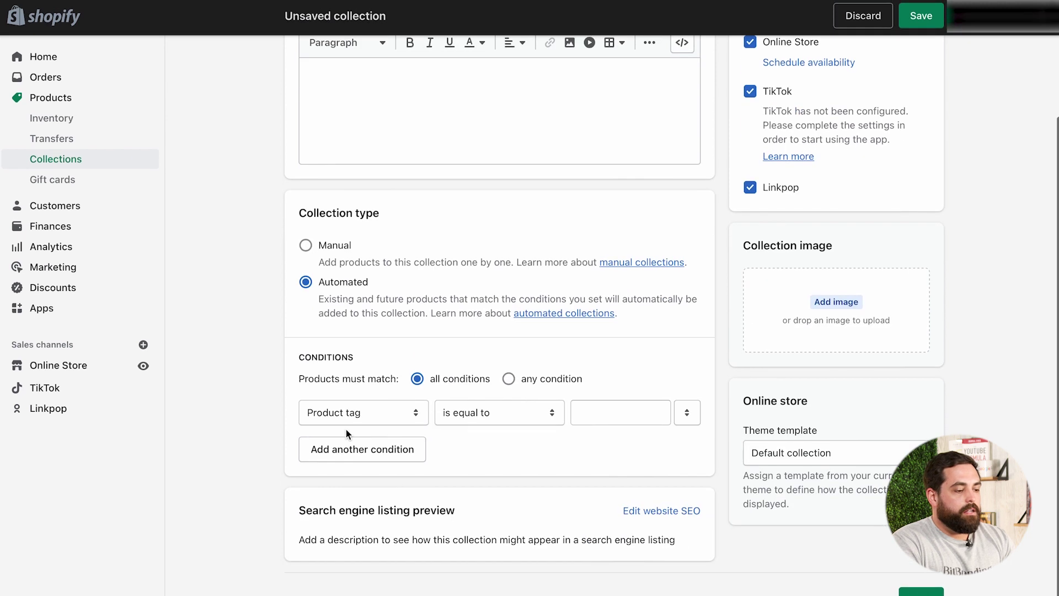
Add the condition Product vendor is equal to VIP and save the collection
{"action": "left_click", "coordinate": [411, 413]}
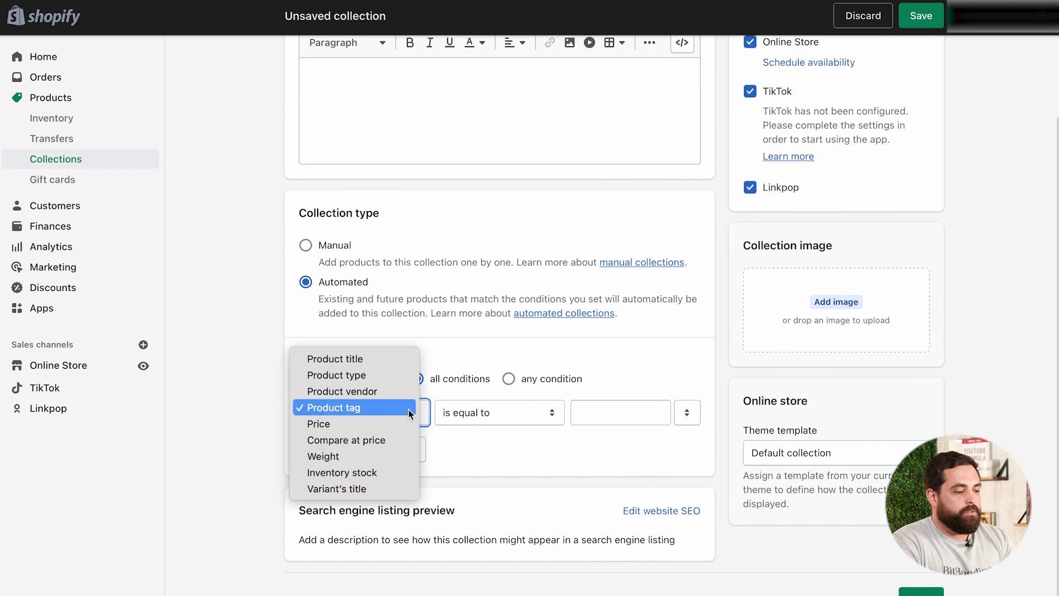
{"action": "left_click", "coordinate": [372, 396]}
{"action": "left_click", "coordinate": [490, 413]}
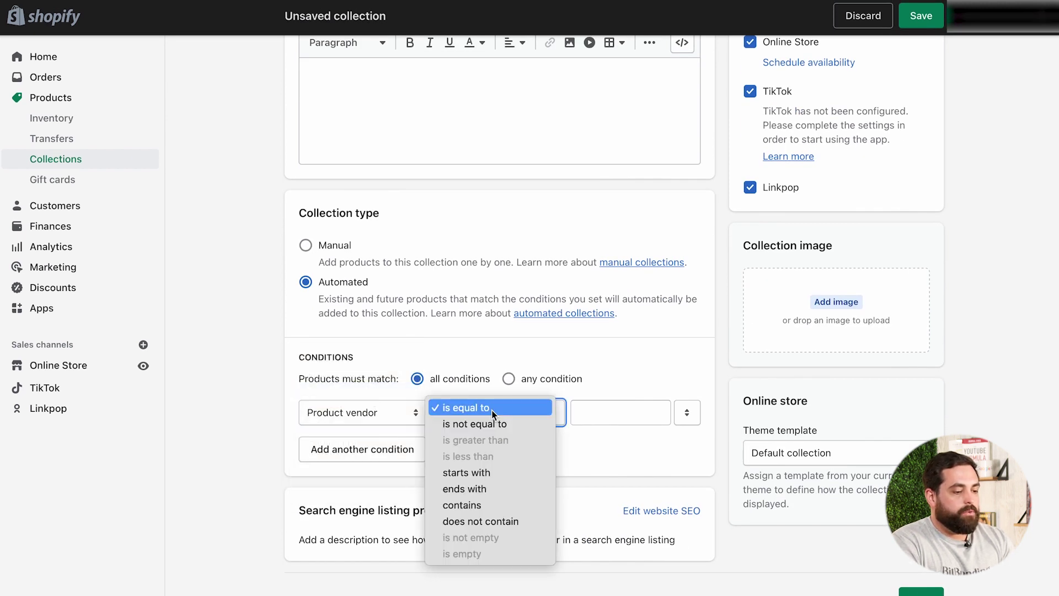
{"action": "left_click", "coordinate": [553, 412]}
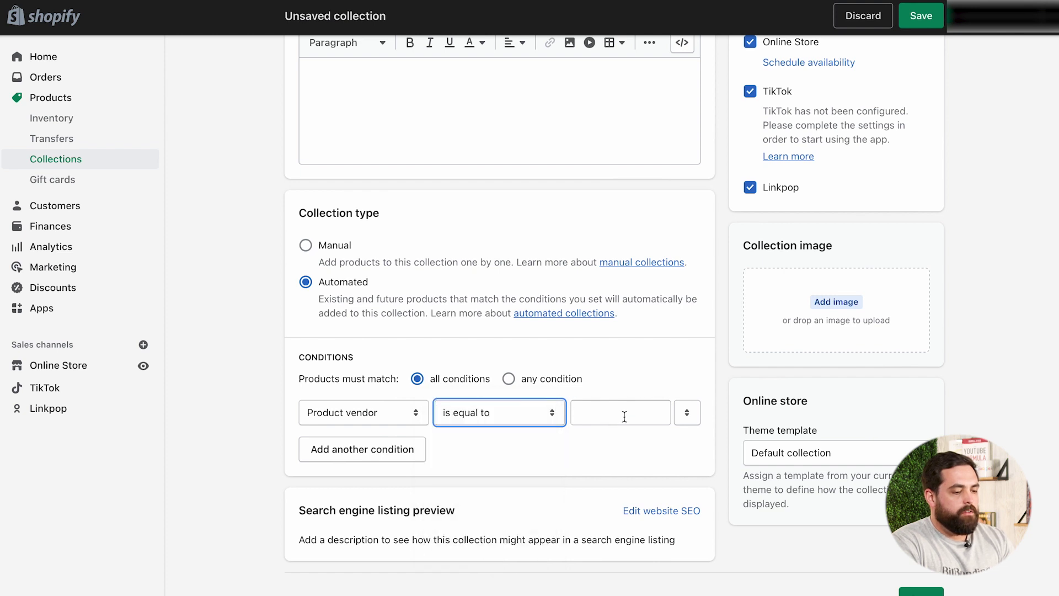
{"action": "left_click", "coordinate": [618, 413]}
{"action": "type", "text": "VIP"}
{"action": "left_click", "coordinate": [613, 441]}
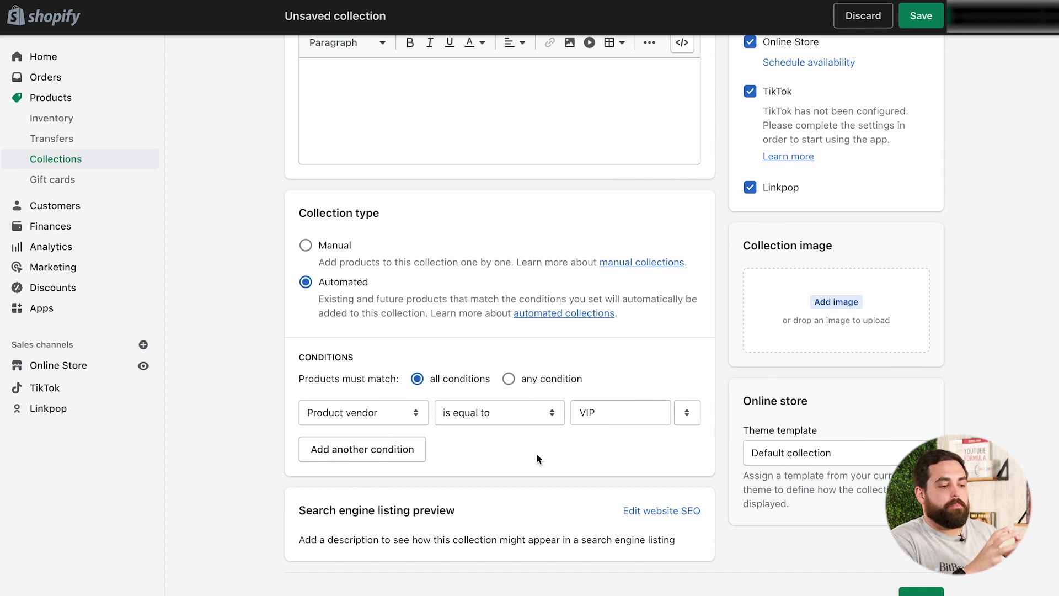
{"action": "scroll", "coordinate": [577, 365], "scroll_direction": "up", "scroll_amount": 3}
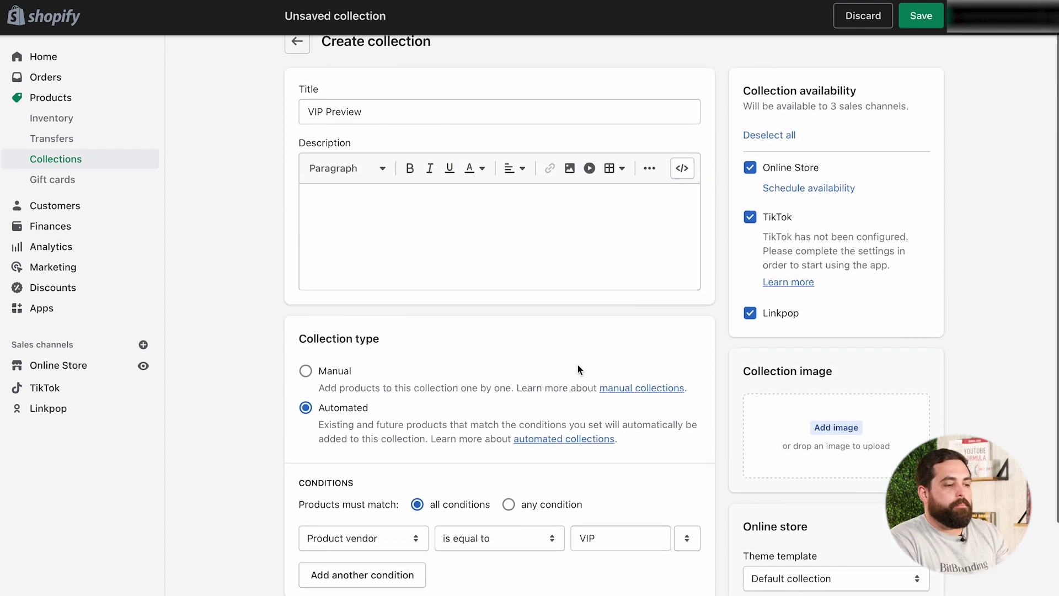
{"action": "scroll", "coordinate": [461, 359], "scroll_direction": "down", "scroll_amount": 3}
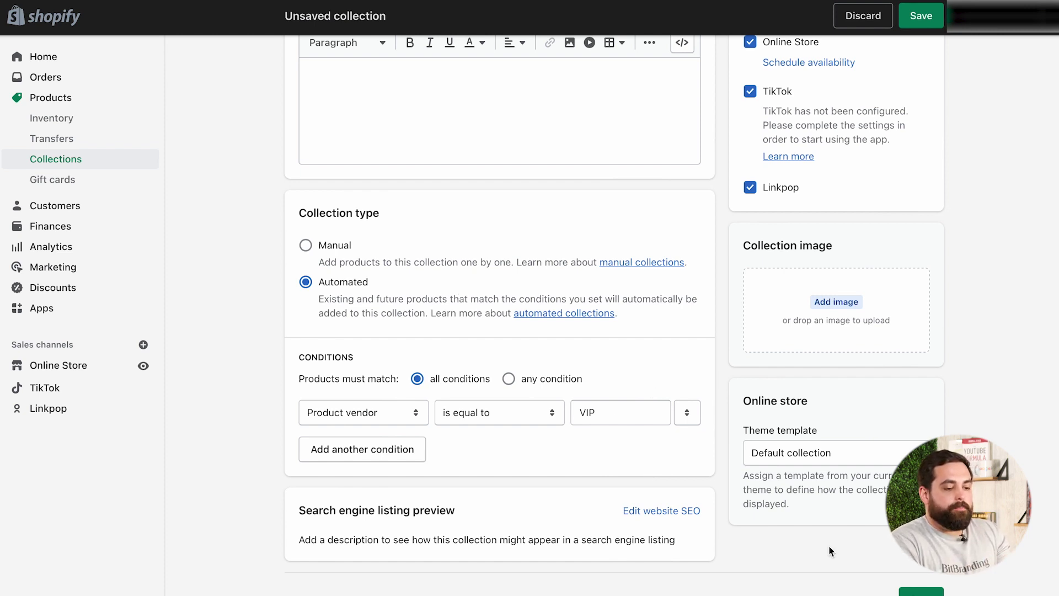
{"action": "left_click", "coordinate": [910, 593]}
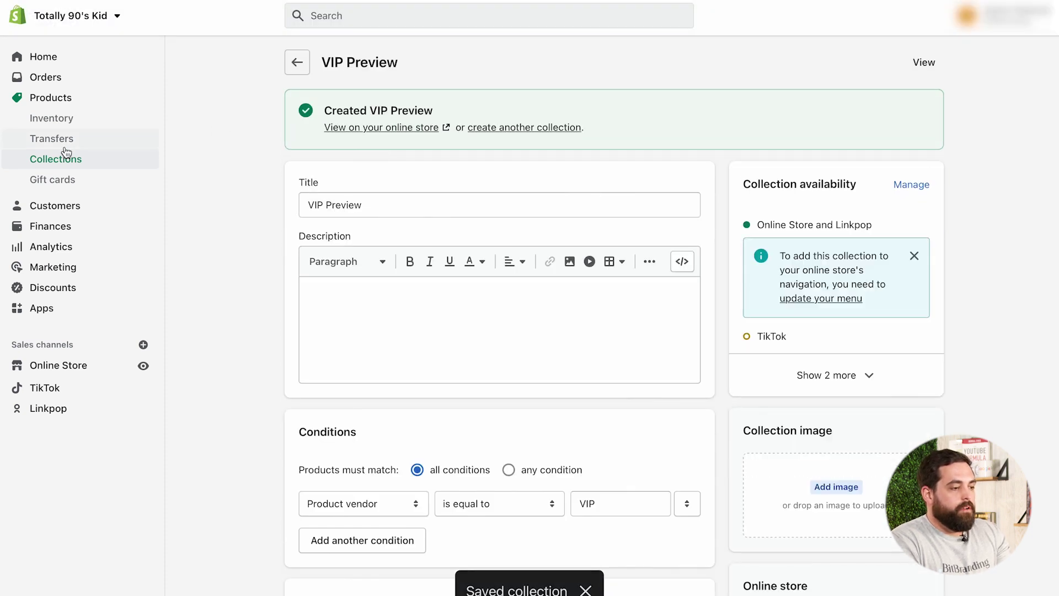
Open the "Bite The Bullet" Vintage Distressed Tee from the collection's product list
{"action": "scroll", "coordinate": [222, 276], "scroll_direction": "down", "scroll_amount": 6}
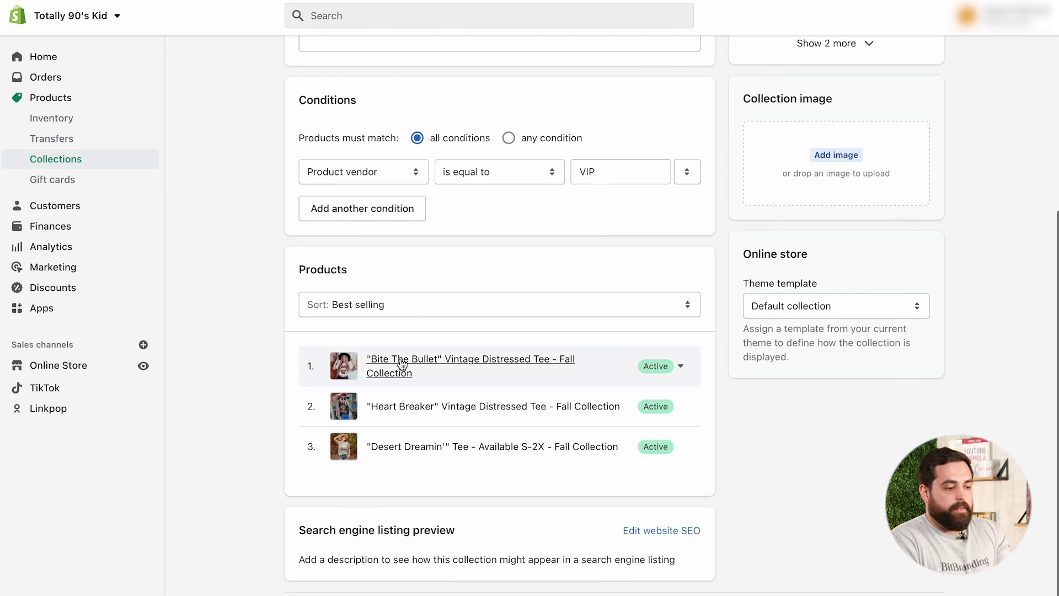
{"action": "left_click", "coordinate": [388, 369]}
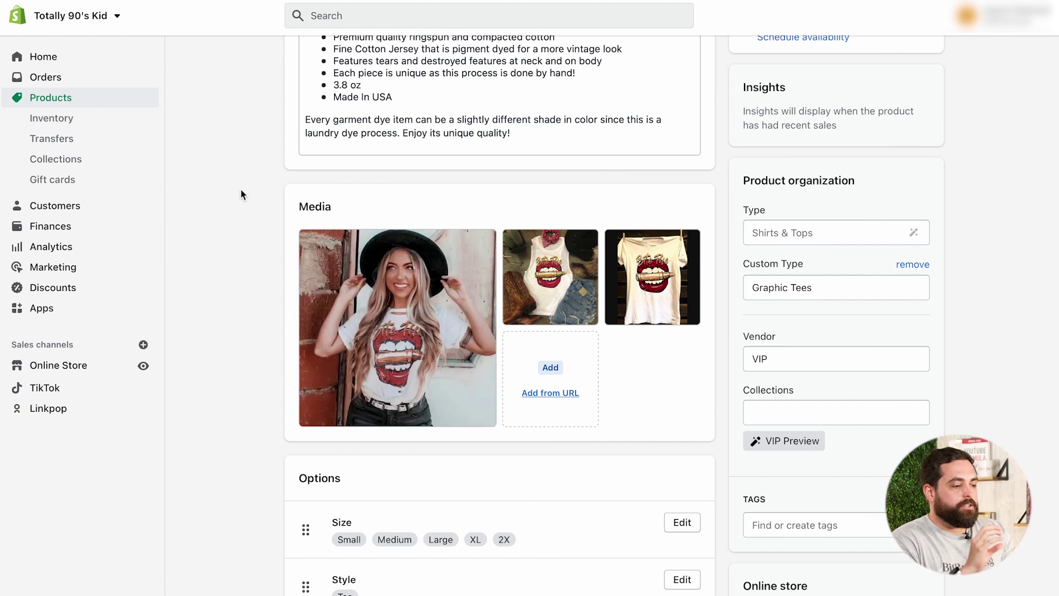
Open the code editor for the live Turbo-portland-modified theme
{"action": "left_click", "coordinate": [68, 368]}
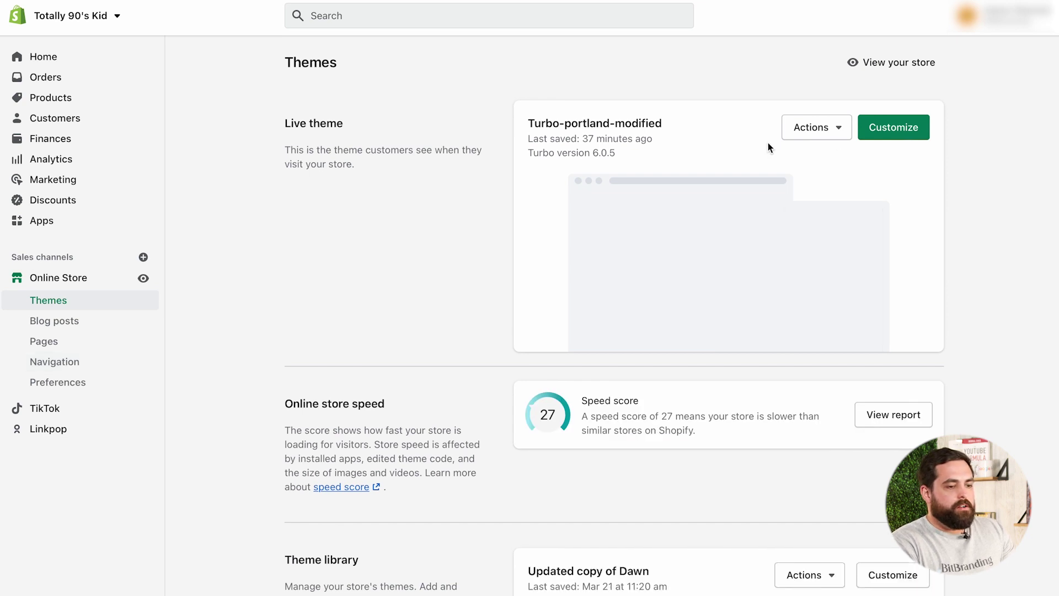
{"action": "left_click", "coordinate": [840, 133]}
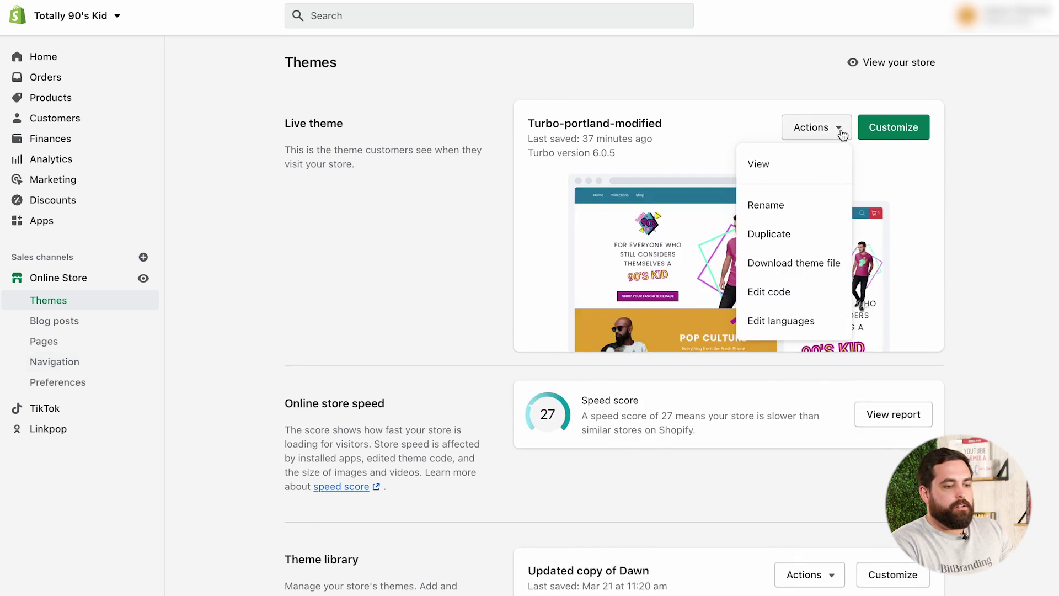
{"action": "left_click", "coordinate": [773, 289]}
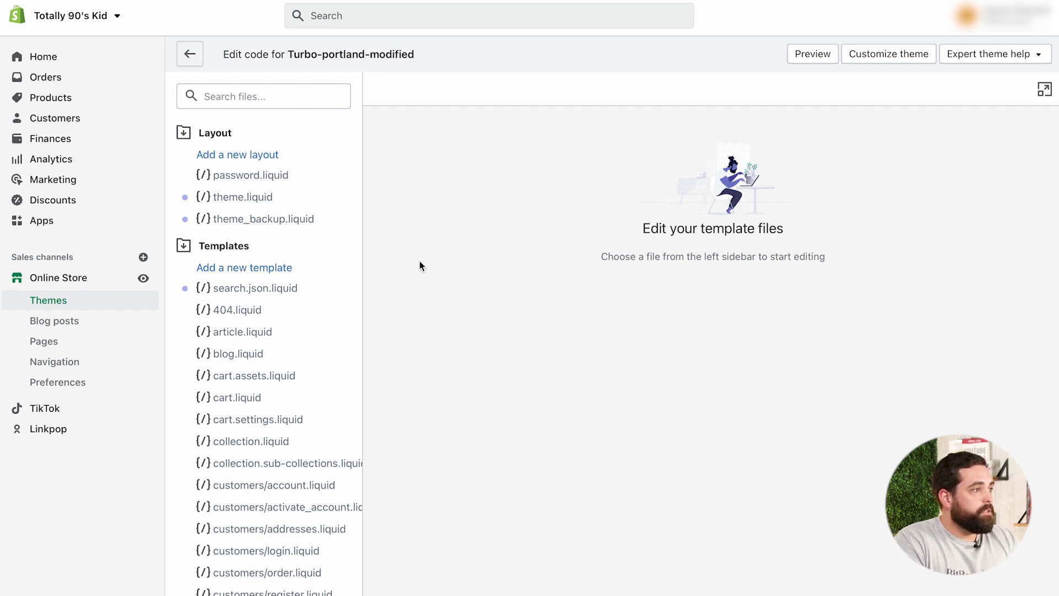
Create a liquid collection template named collection.vip.liquid
{"action": "left_click", "coordinate": [261, 269]}
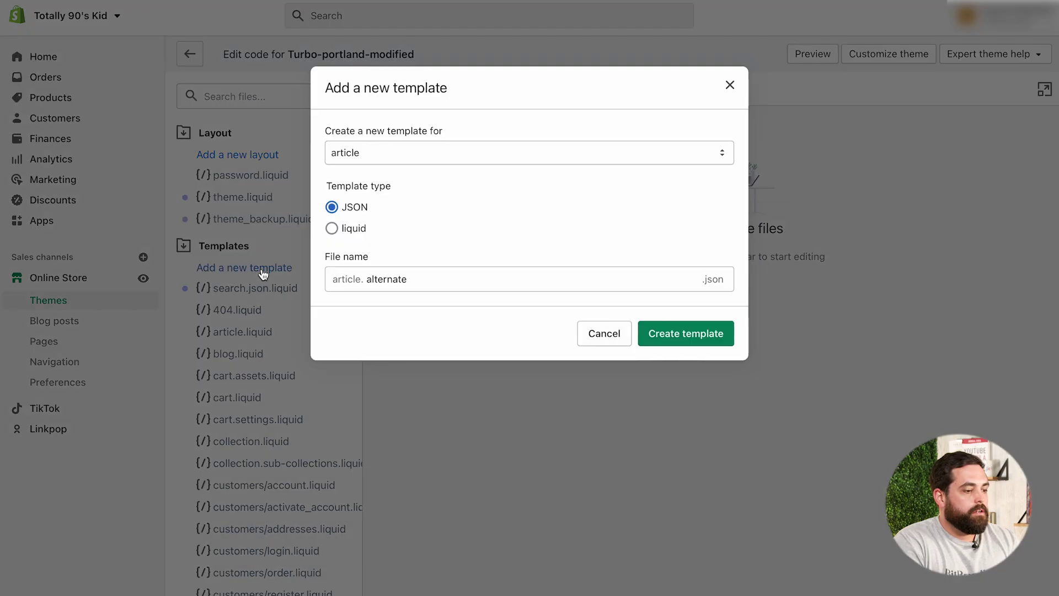
{"action": "left_click", "coordinate": [422, 158]}
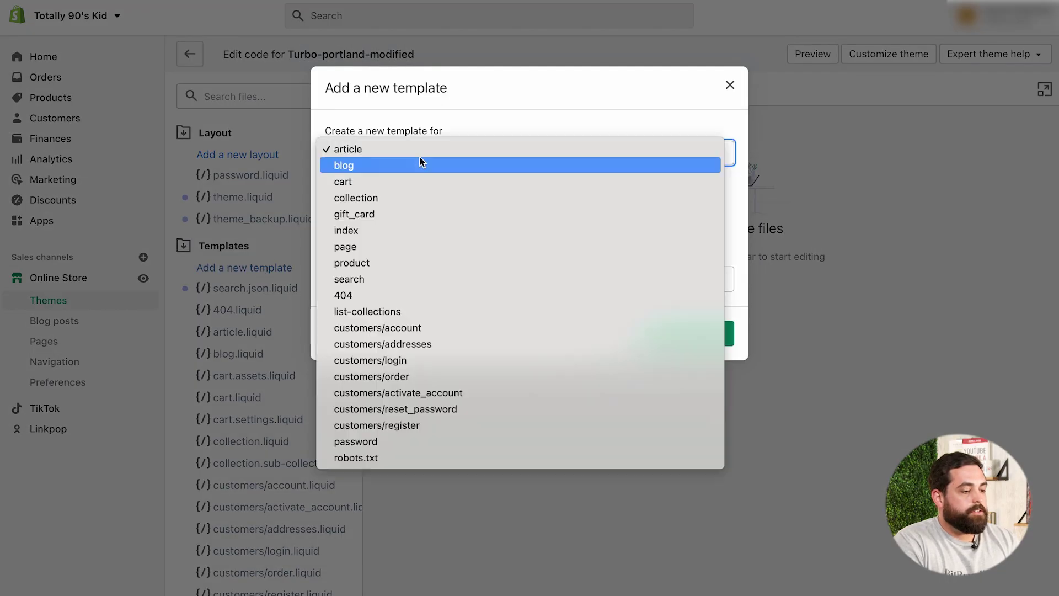
{"action": "left_click", "coordinate": [377, 197]}
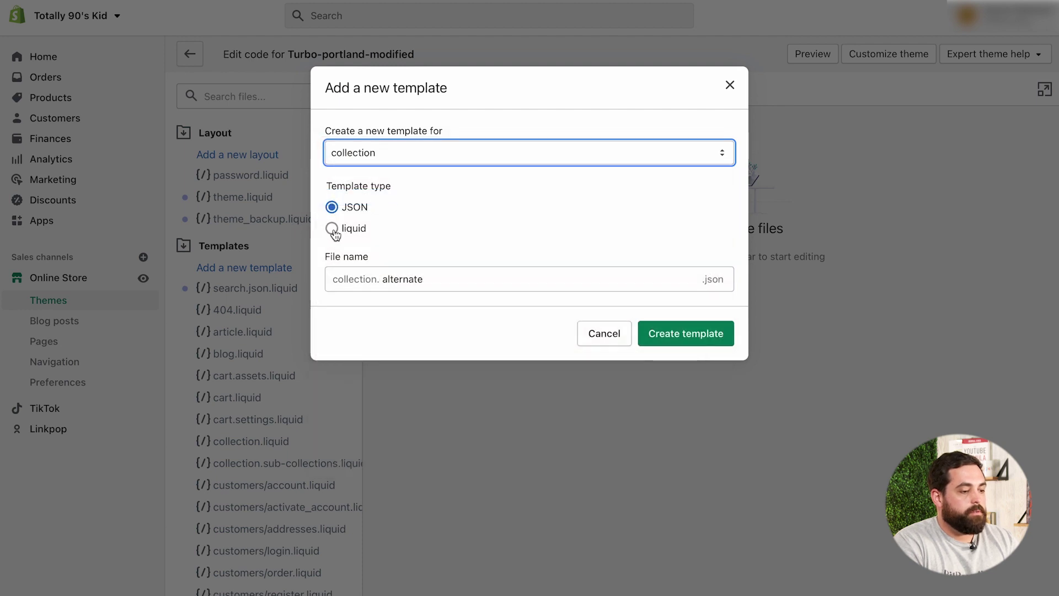
{"action": "left_click", "coordinate": [332, 229]}
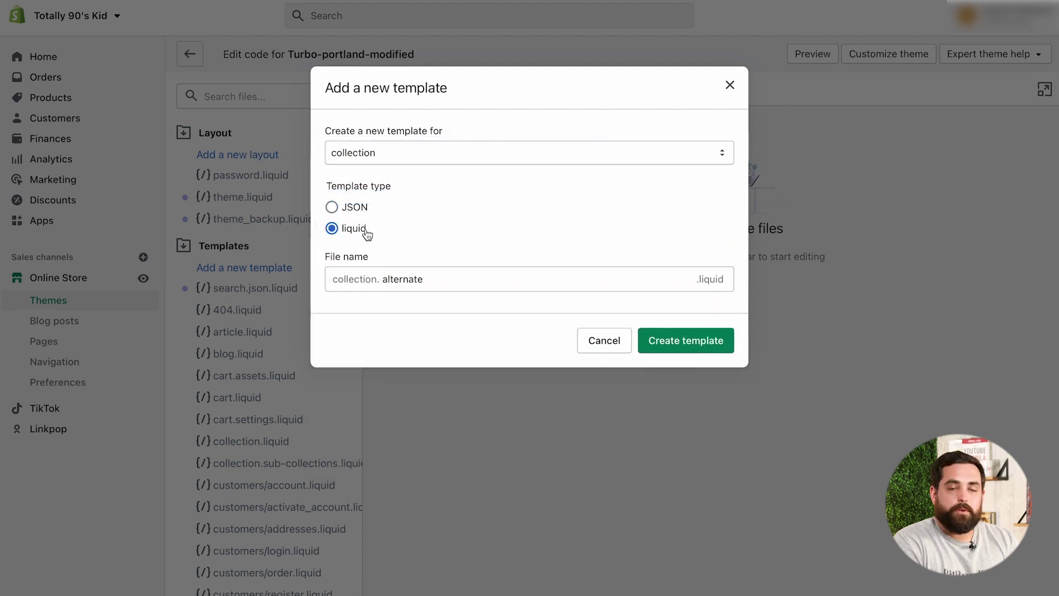
{"action": "double_click", "coordinate": [430, 282]}
{"action": "key", "text": "BackSpace"}
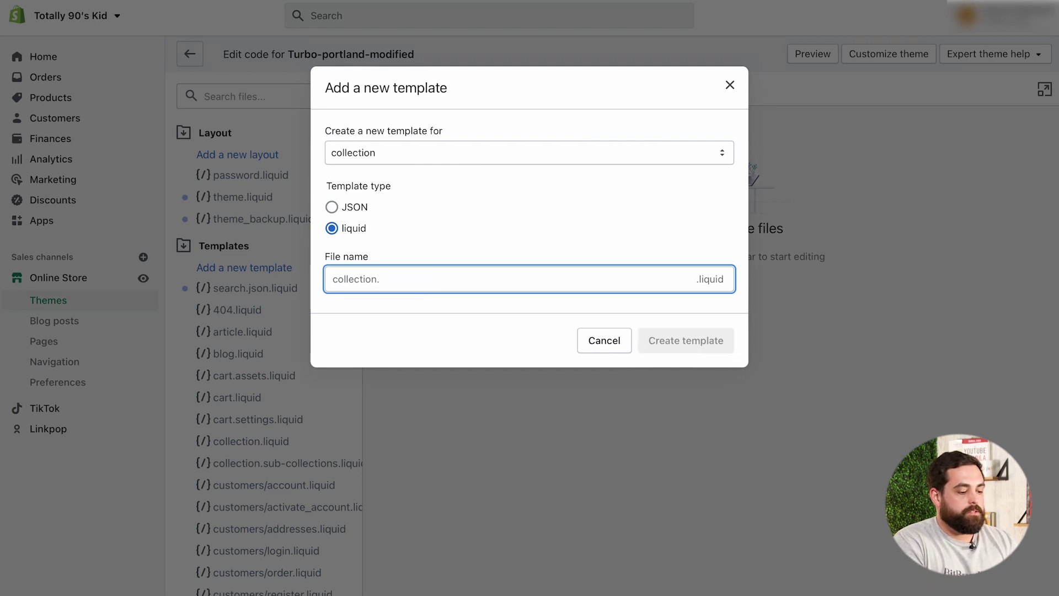
{"action": "type", "text": "vip"}
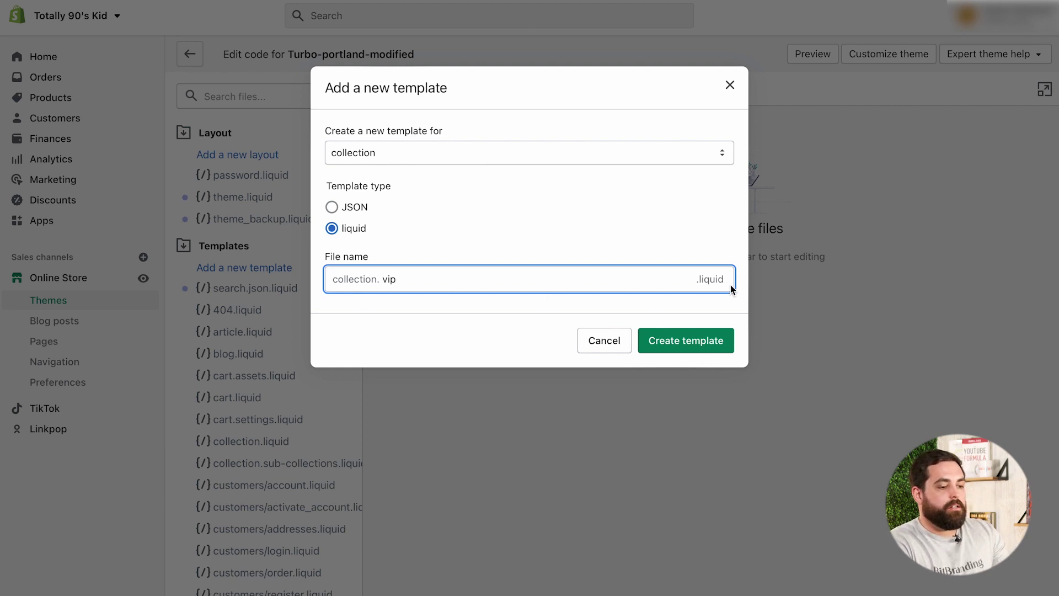
{"action": "left_click", "coordinate": [682, 342]}
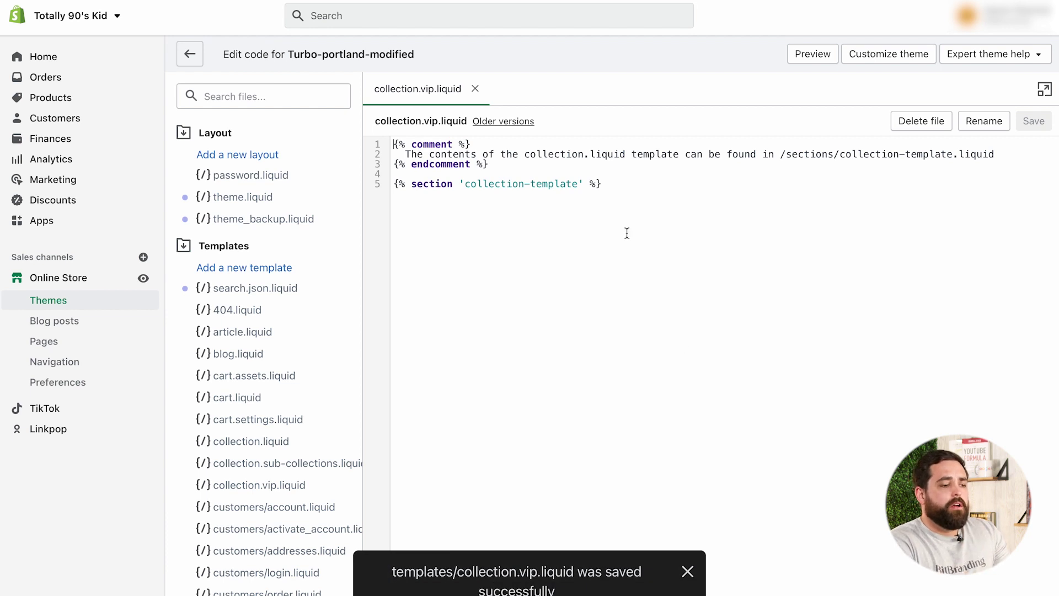
Replace the template's default code with the vip-tag / no-access snippet, straightening the first quote
{"action": "left_click_drag", "start_coordinate": [607, 184], "coordinate": [392, 144]}
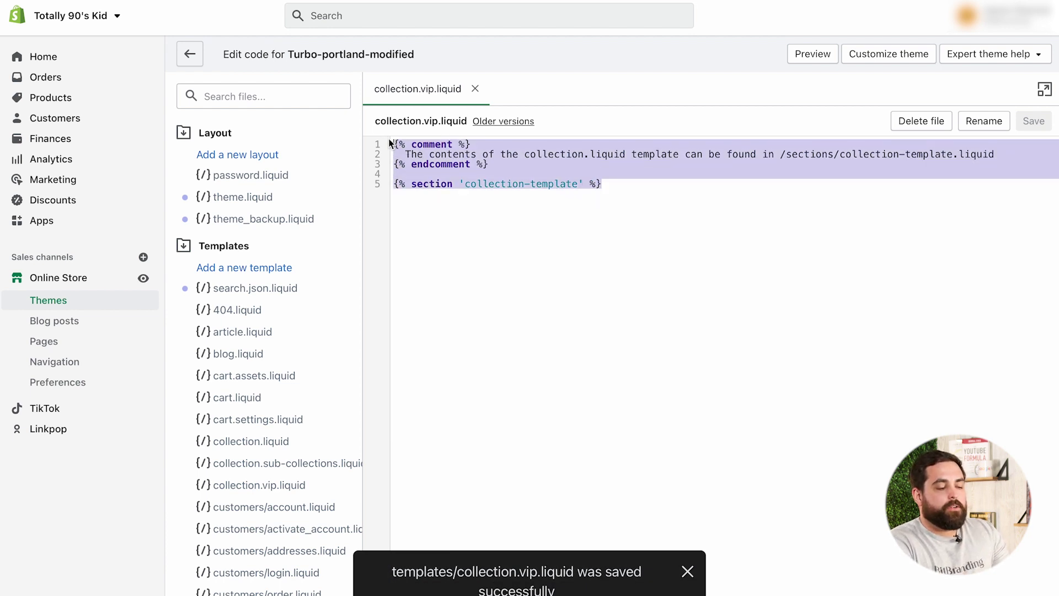
{"action": "left_click", "coordinate": [652, 177]}
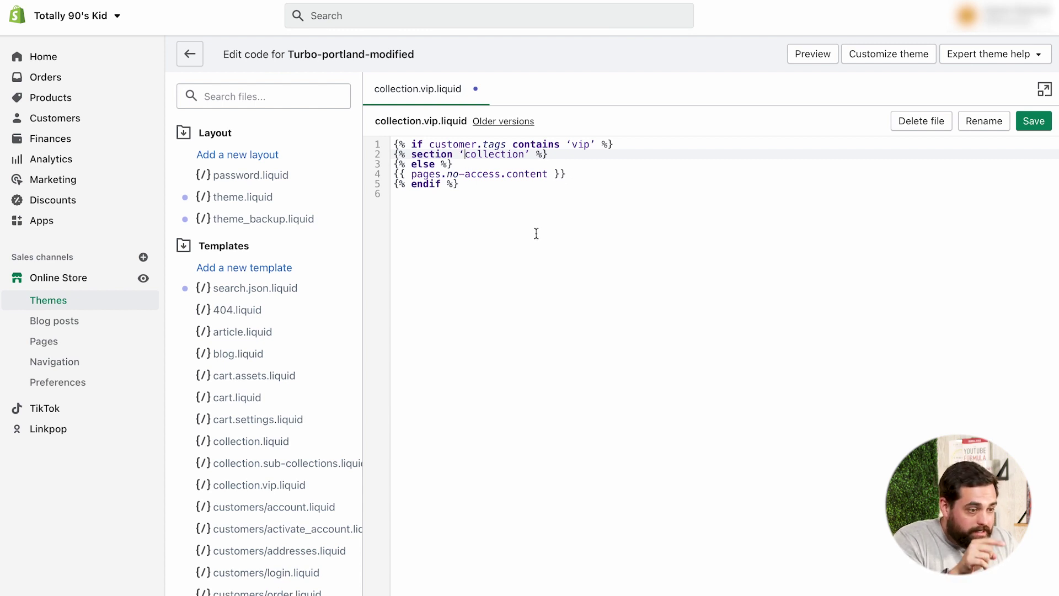
{"action": "key", "text": "BackSpace"}
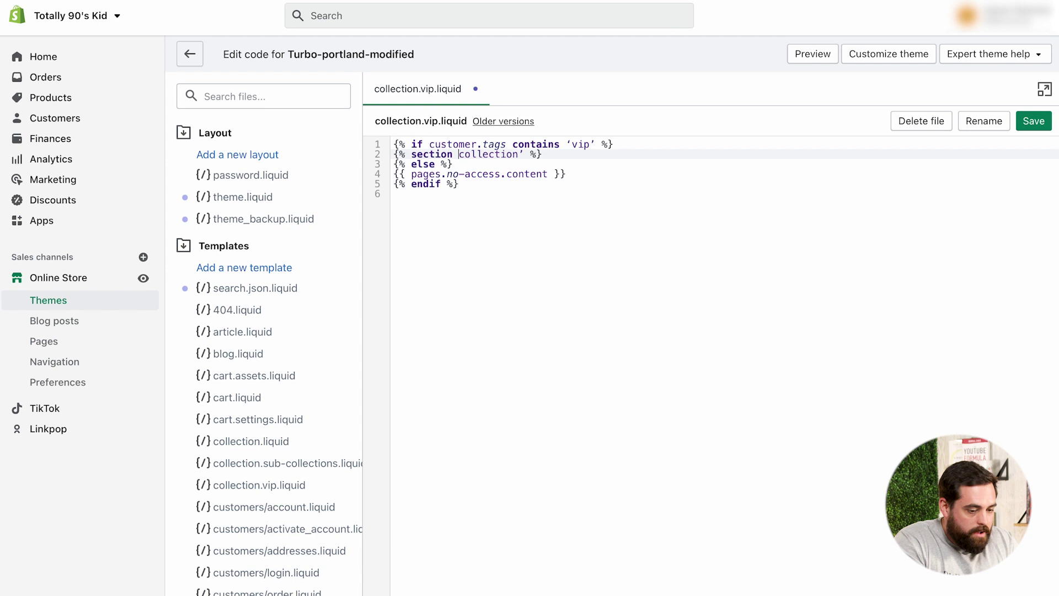
{"action": "type", "text": "'"}
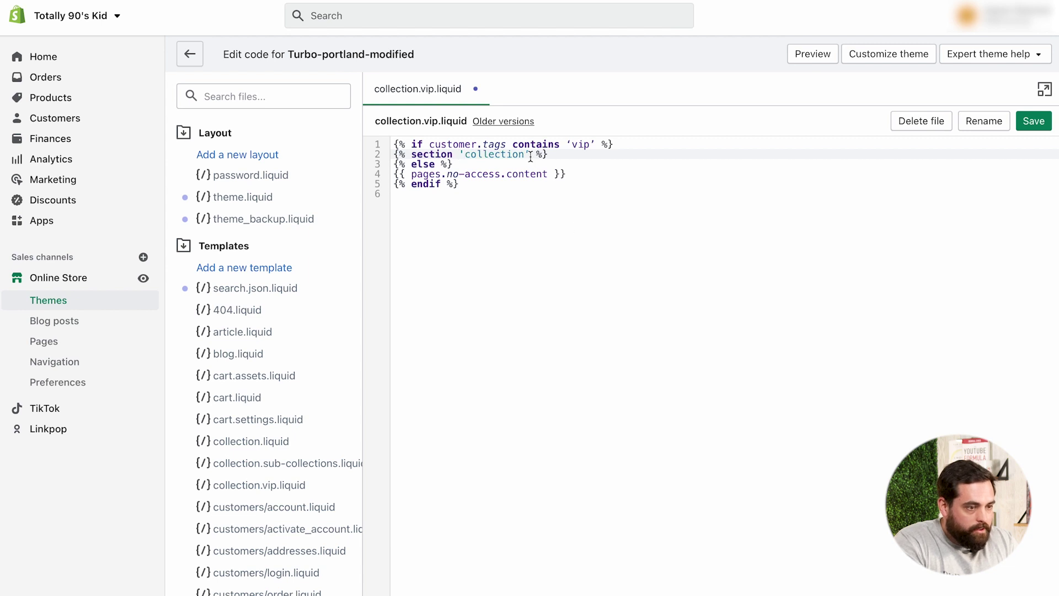
Replace the curly quotes around 'vip' with straight quotes in the customer.tags condition
{"action": "left_click", "coordinate": [571, 144]}
{"action": "key", "text": "BackSpace"}
{"action": "type", "text": "'"}
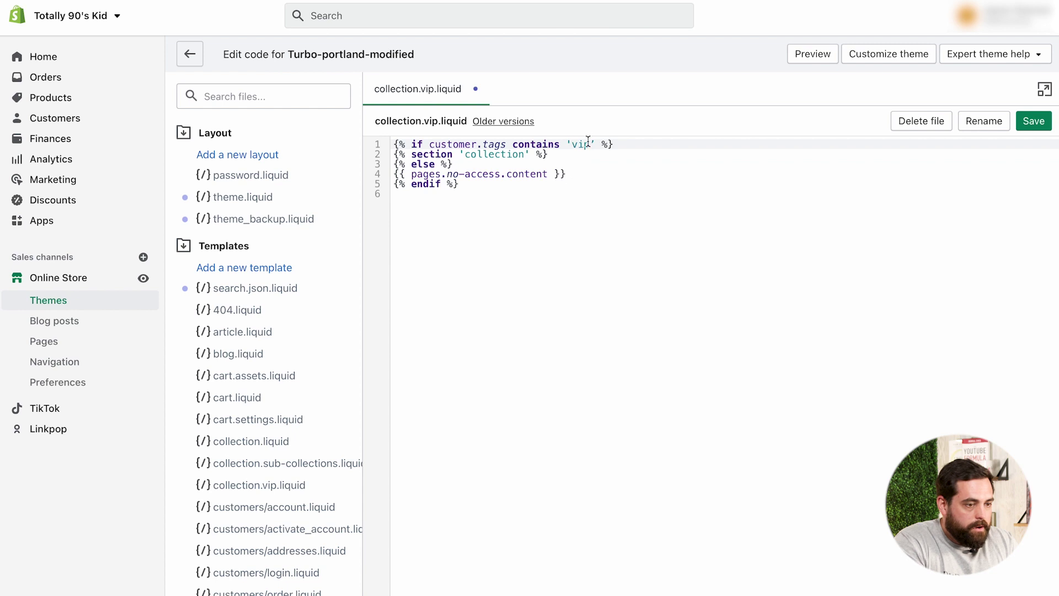
{"action": "left_click", "coordinate": [596, 144]}
{"action": "key", "text": "BackSpace"}
{"action": "type", "text": "'"}
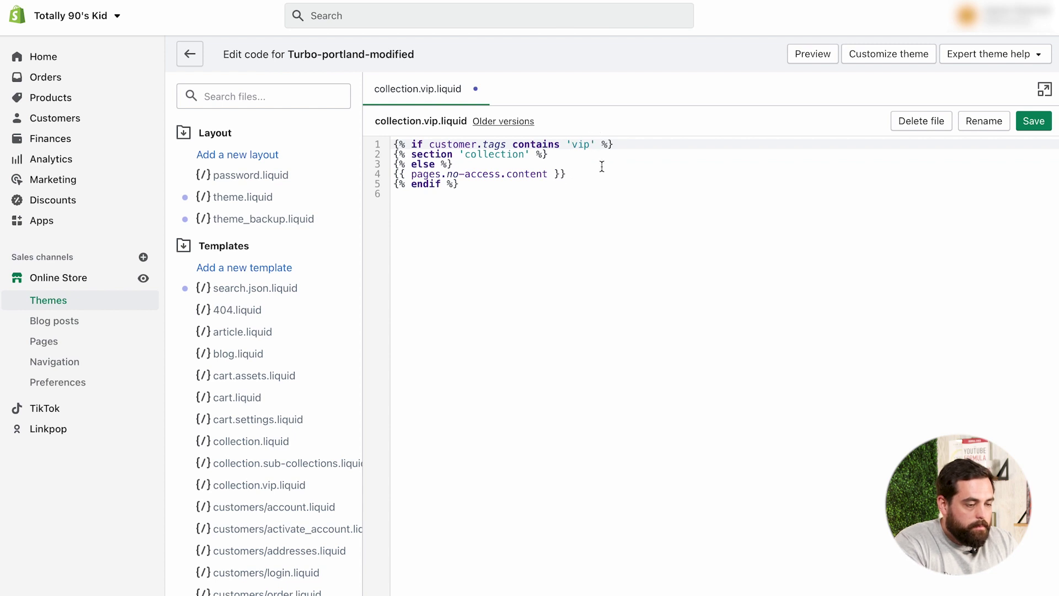
{"action": "left_click", "coordinate": [609, 184]}
{"action": "left_click", "coordinate": [566, 198]}
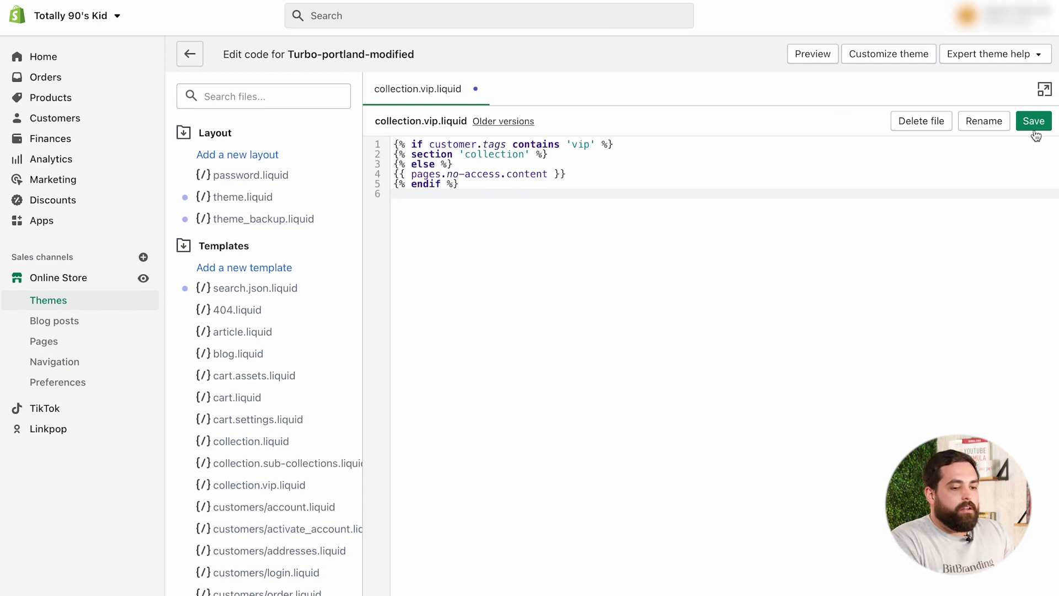
Save the collection.vip.liquid template
{"action": "left_click", "coordinate": [499, 155]}
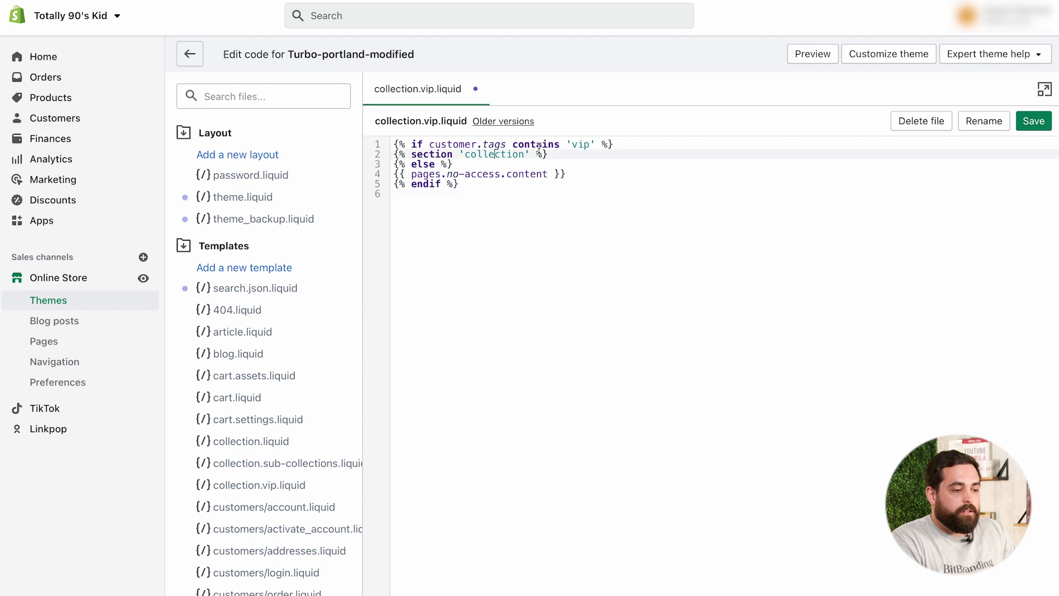
{"action": "left_click", "coordinate": [576, 144]}
{"action": "left_click", "coordinate": [632, 174]}
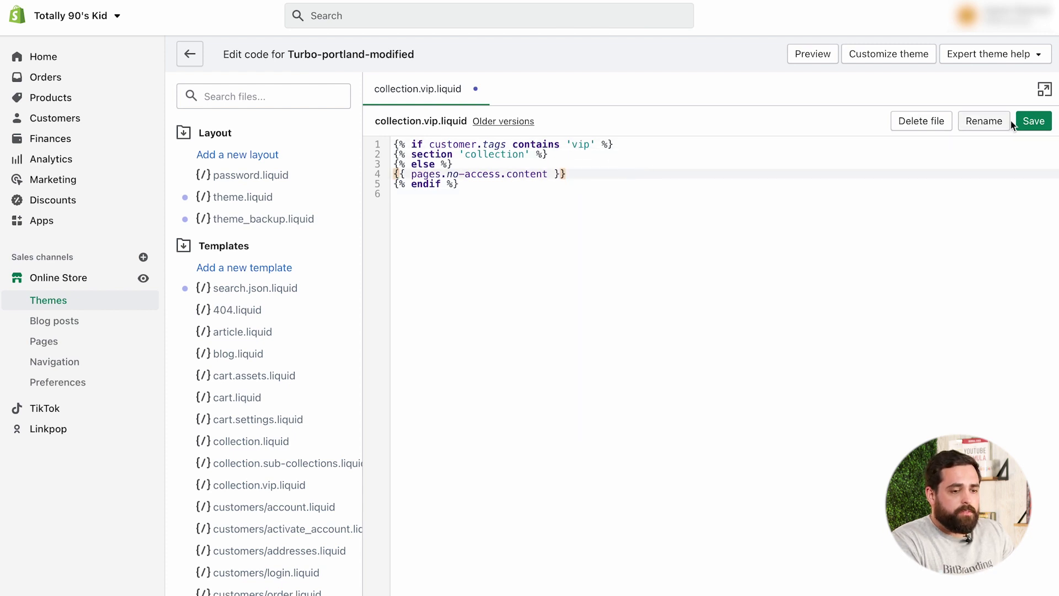
{"action": "left_click", "coordinate": [1033, 123]}
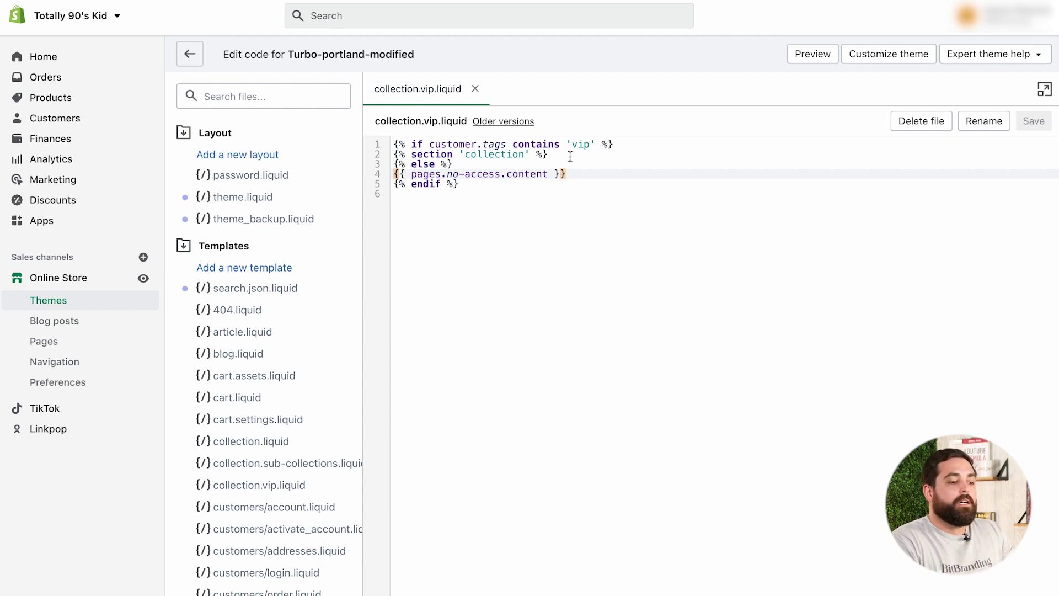
Review the vip condition, else branch and no-access page handle, then go to Products
{"action": "left_click_drag", "start_coordinate": [572, 145], "coordinate": [580, 144]}
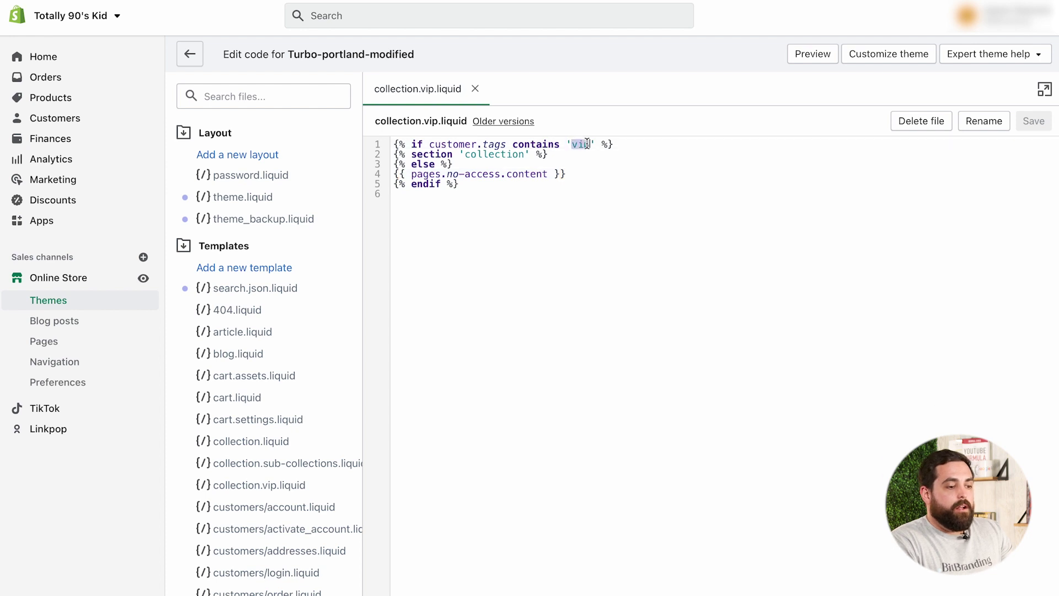
{"action": "left_click", "coordinate": [596, 160]}
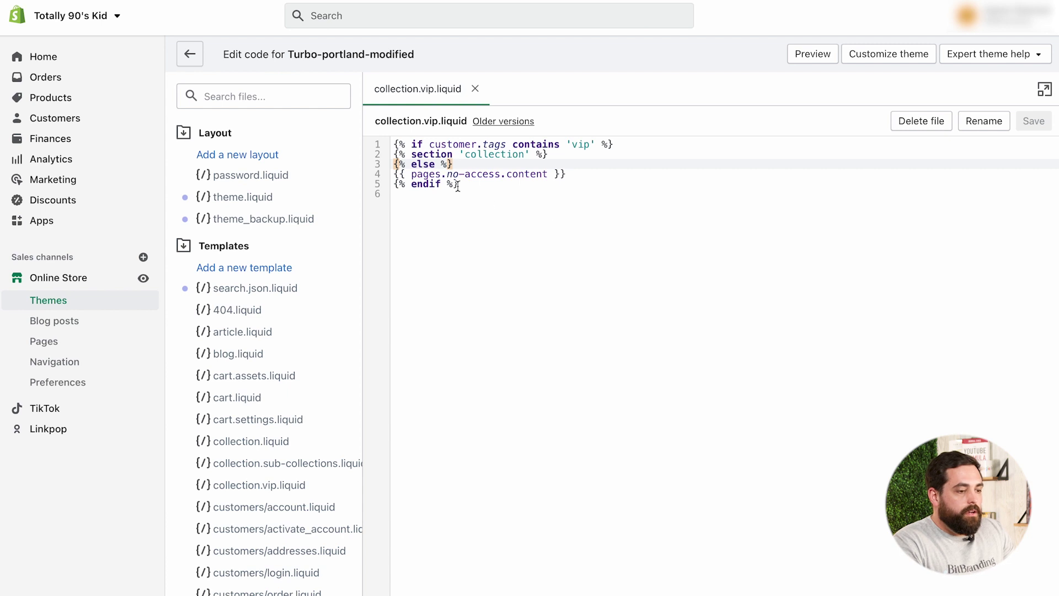
{"action": "left_click_drag", "start_coordinate": [448, 175], "coordinate": [500, 175]}
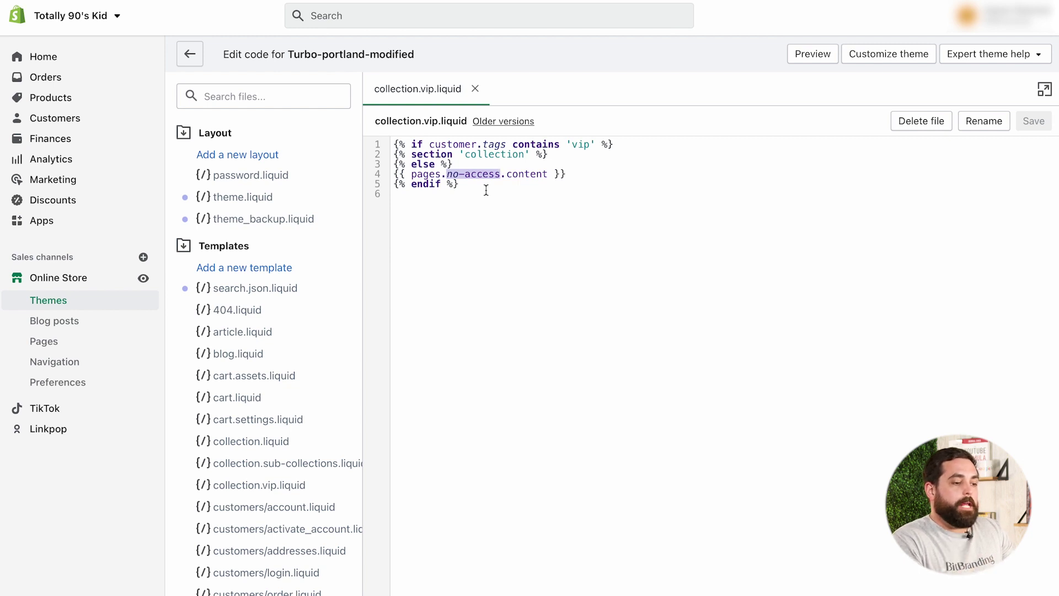
{"action": "left_click", "coordinate": [486, 191]}
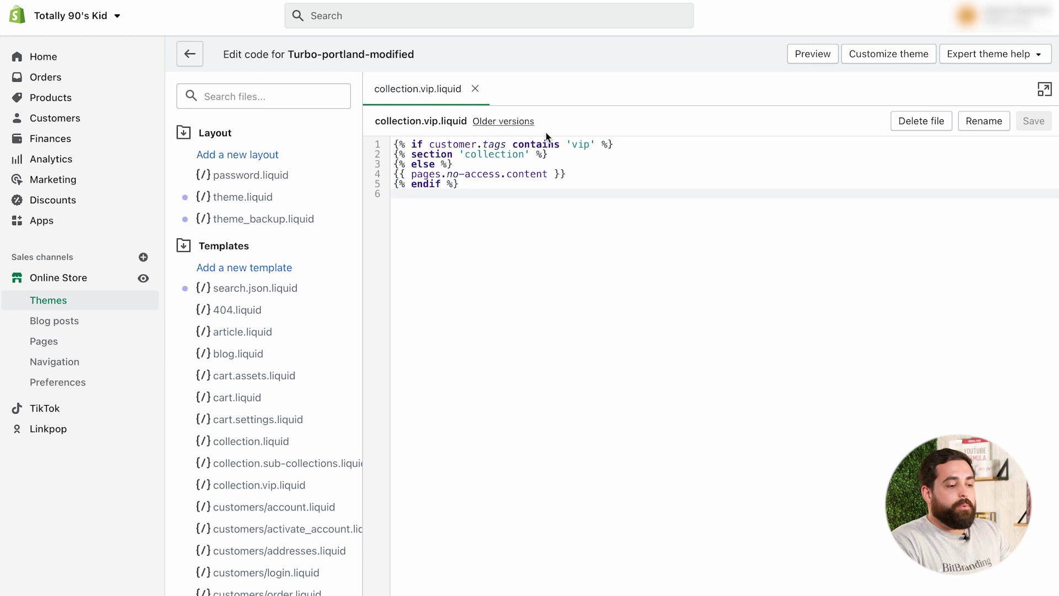
{"action": "left_click", "coordinate": [50, 98]}
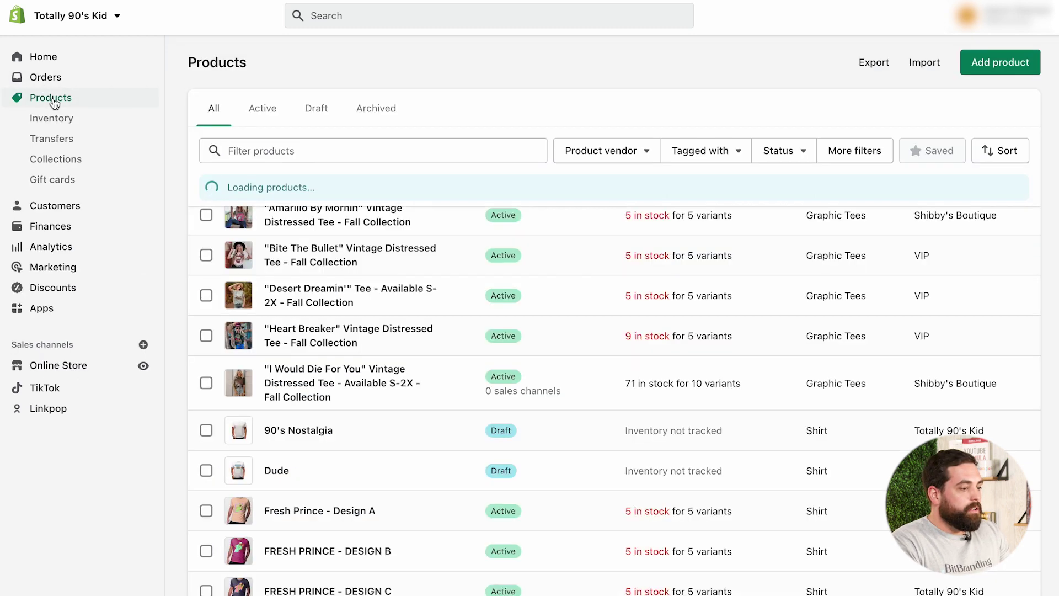
Set the VIP Preview collection's theme template to vip and save it
{"action": "left_click", "coordinate": [67, 160]}
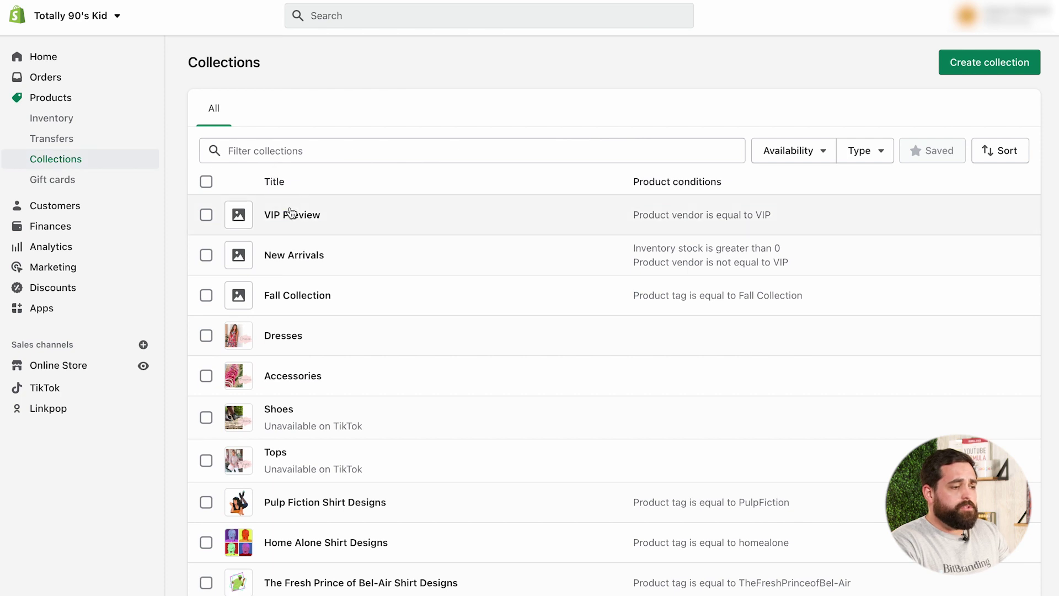
{"action": "left_click", "coordinate": [298, 220]}
{"action": "scroll", "coordinate": [1039, 312], "scroll_direction": "down", "scroll_amount": 5}
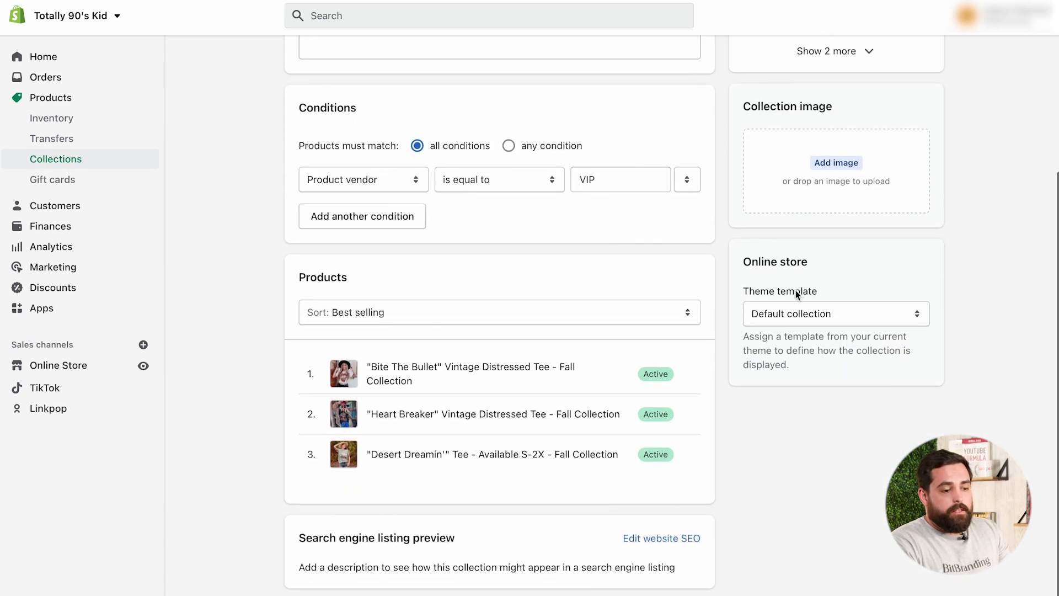
{"action": "left_click", "coordinate": [850, 316]}
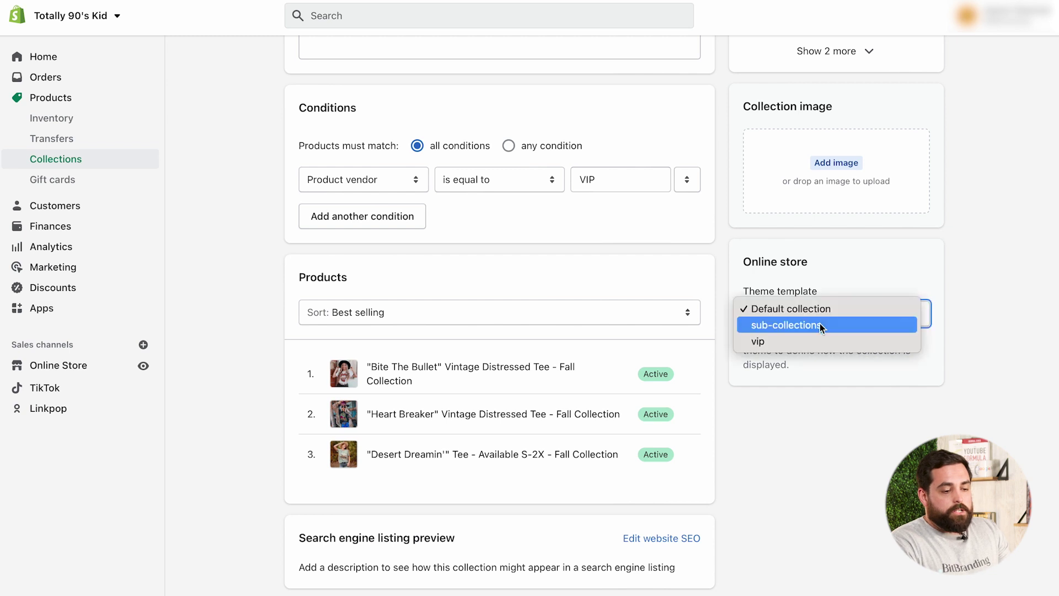
{"action": "left_click", "coordinate": [776, 341]}
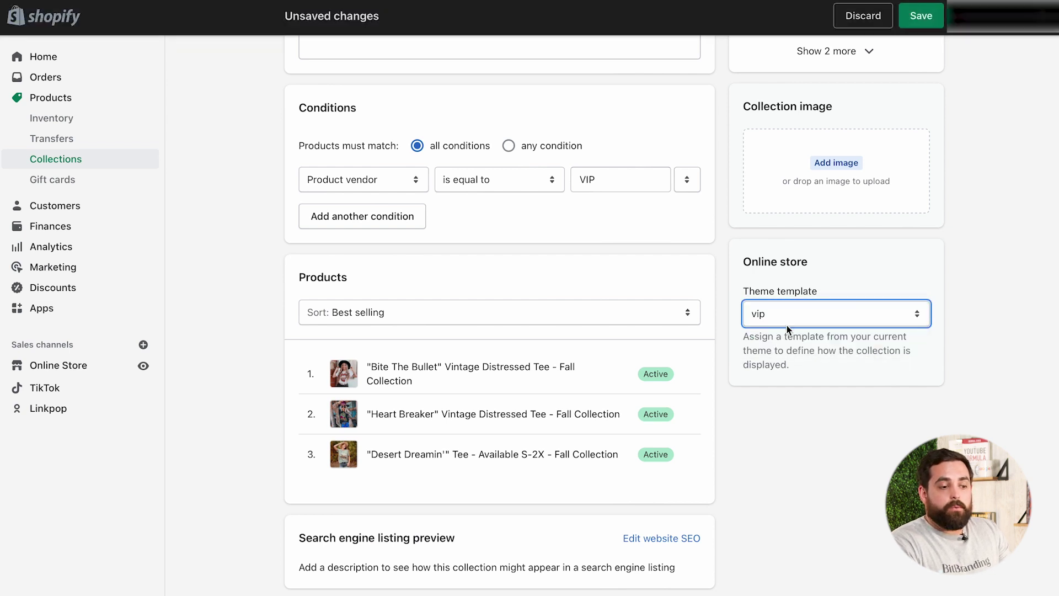
{"action": "left_click", "coordinate": [923, 21]}
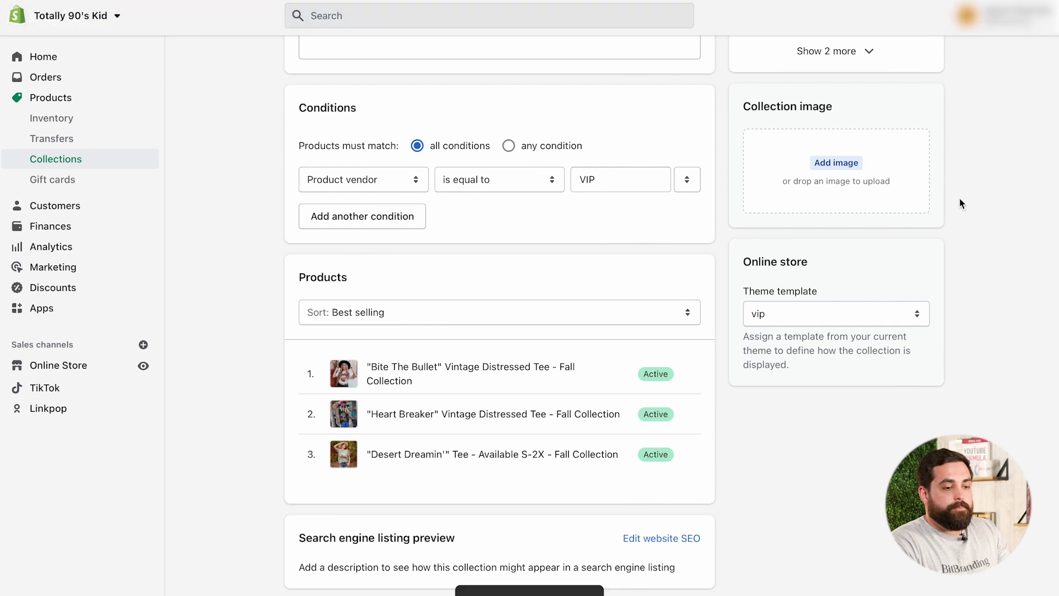
{"action": "scroll", "coordinate": [895, 287], "scroll_direction": "up", "scroll_amount": 1}
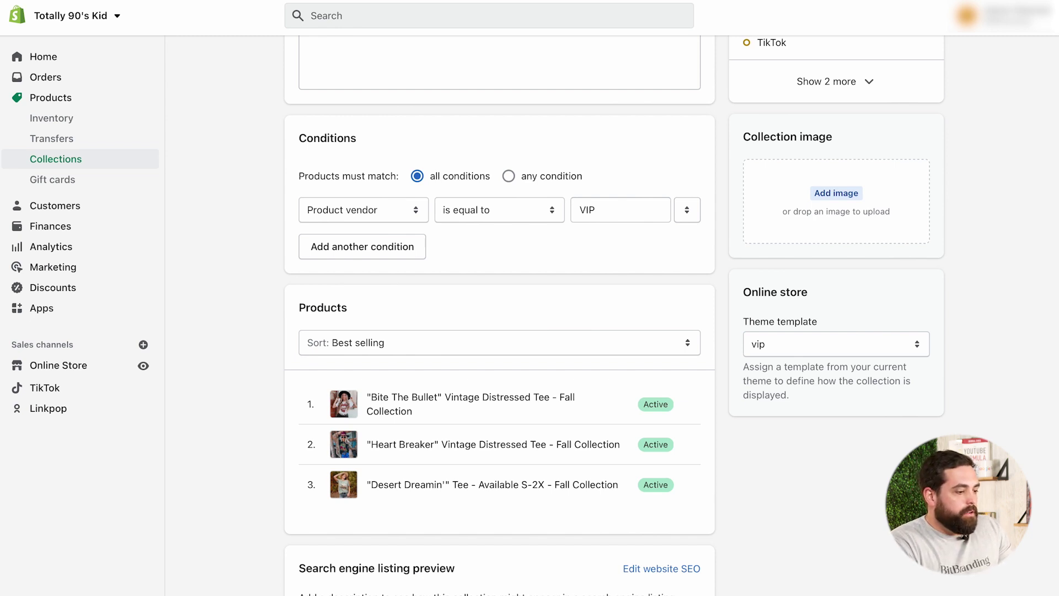
Add a new page titled 'no-access' and paste the access message into its content
{"action": "left_click", "coordinate": [62, 368]}
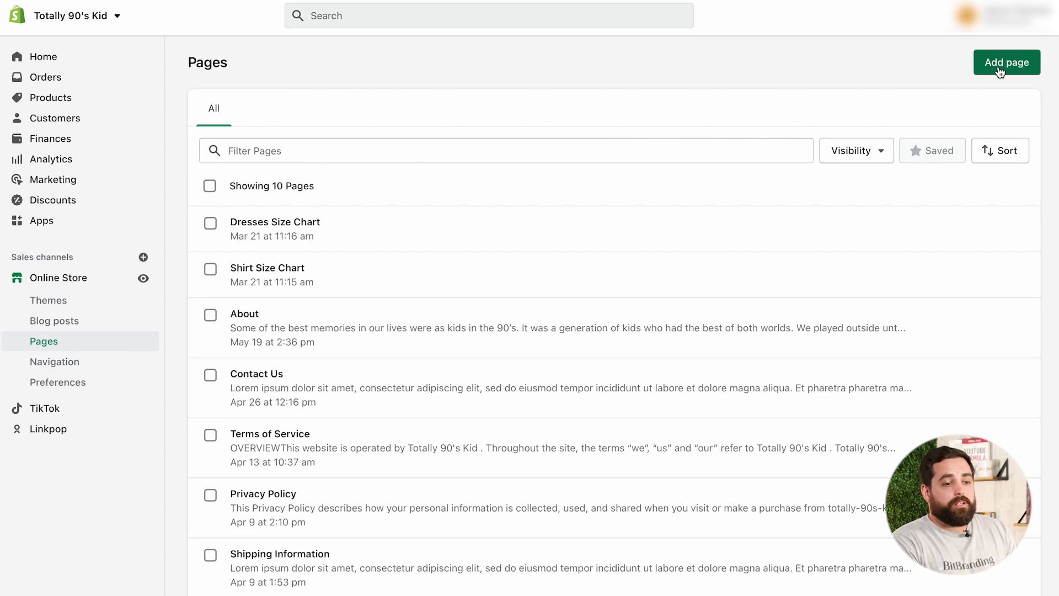
{"action": "left_click", "coordinate": [1000, 71]}
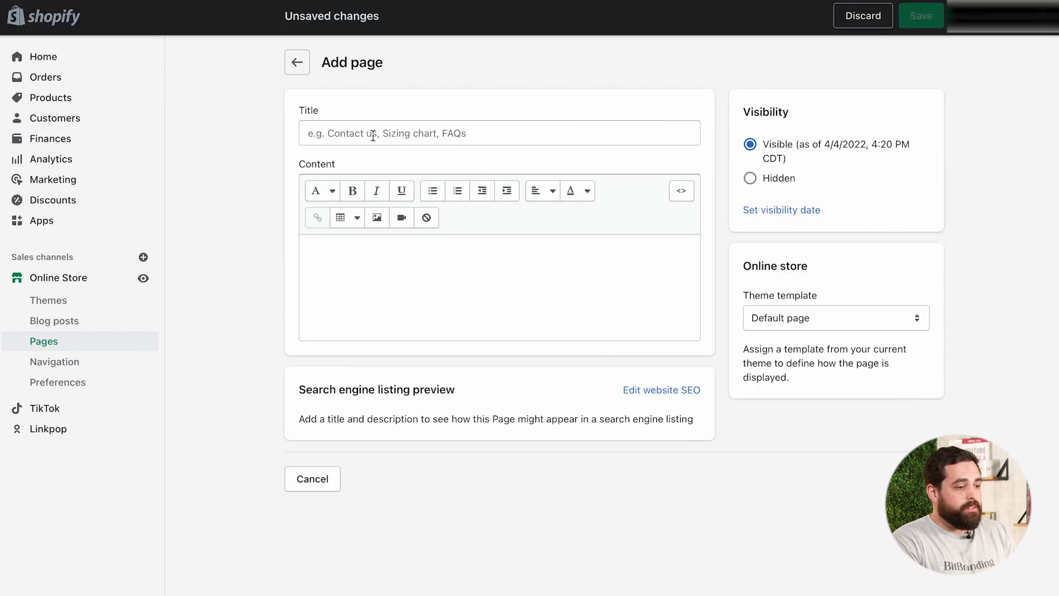
{"action": "left_click", "coordinate": [373, 135]}
{"action": "type", "text": "no-a"}
{"action": "key", "text": "BackSpace"}
{"action": "key", "text": "BackSpace"}
{"action": "key", "text": "BackSpace"}
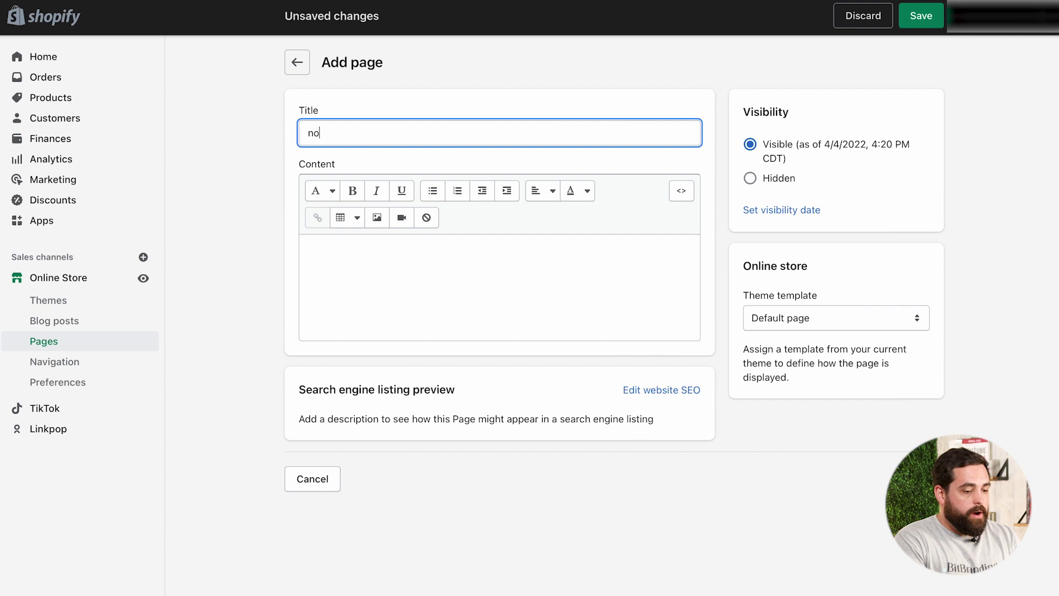
{"action": "type", "text": "o-access"}
{"action": "left_click", "coordinate": [374, 268]}
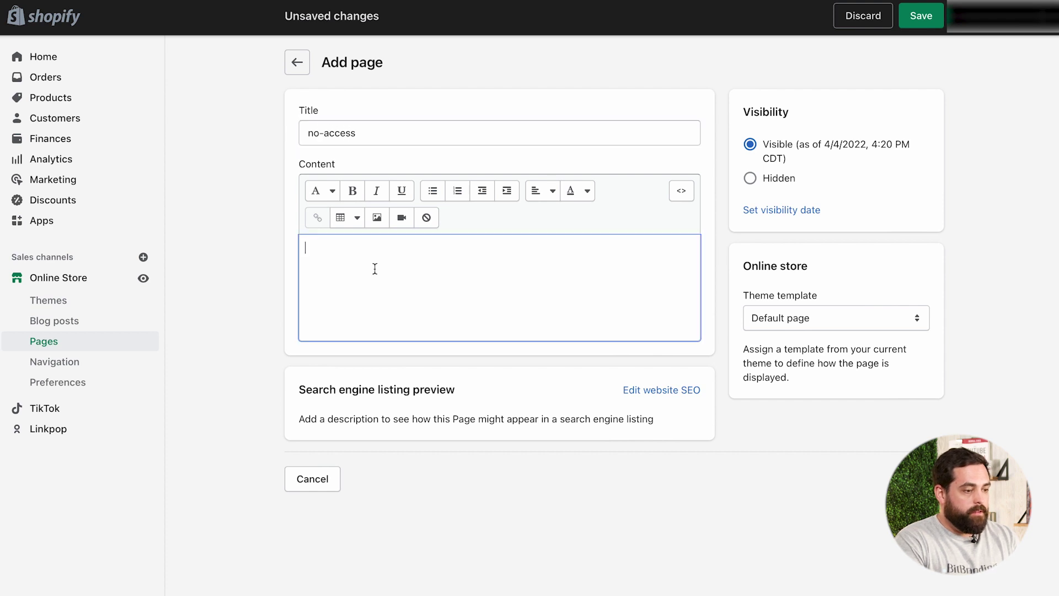
{"action": "type", "text": "This is a private collection, please join our VIP list to view it!"}
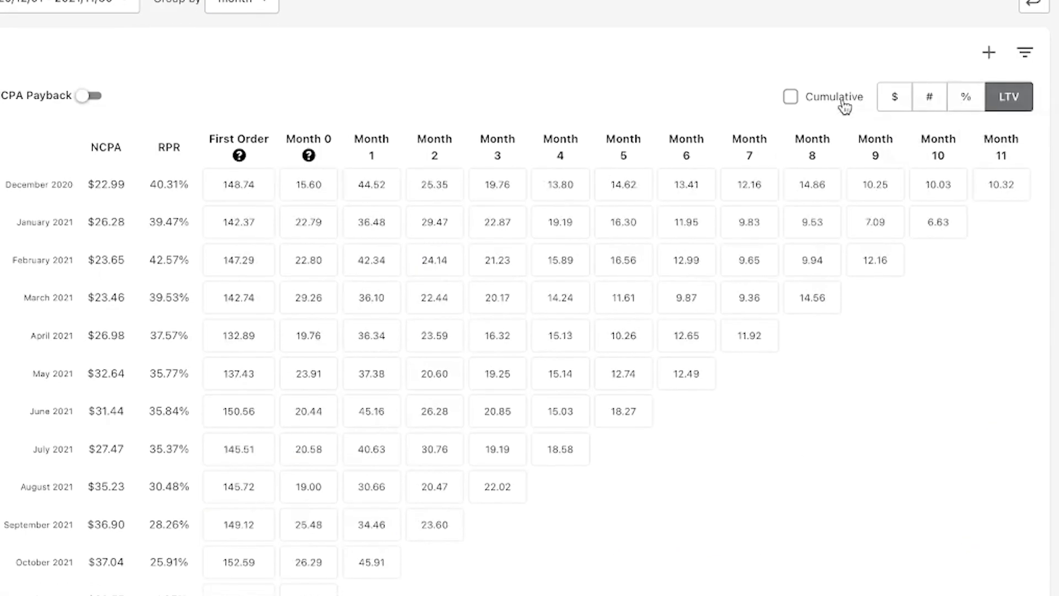
Switch on Cumulative for the LTV cohort table
{"action": "left_click", "coordinate": [844, 105]}
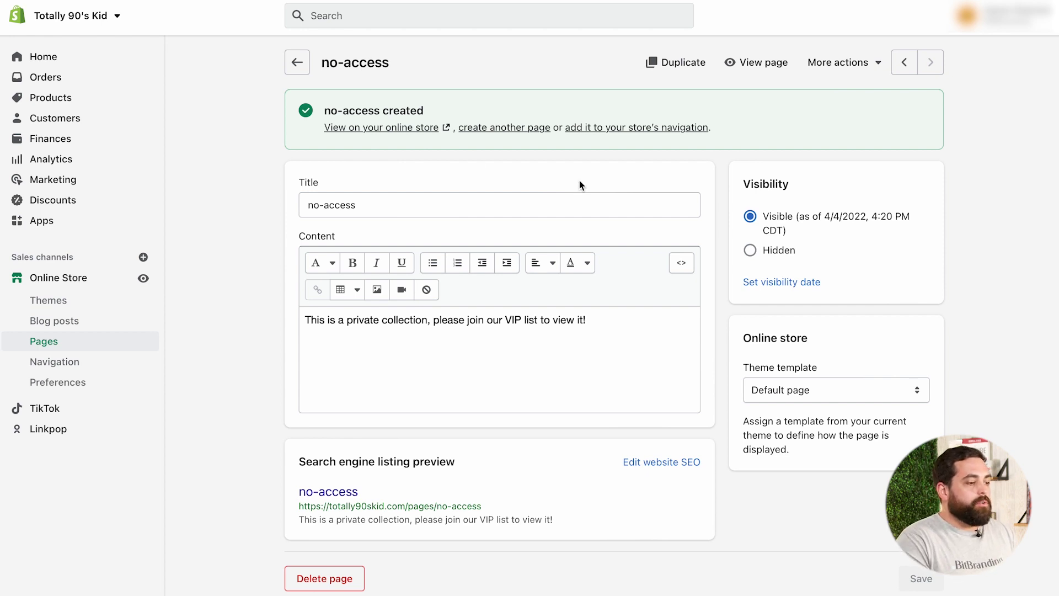
Remove the vip tag from the first customer and add 'vip' back
{"action": "left_click", "coordinate": [60, 126]}
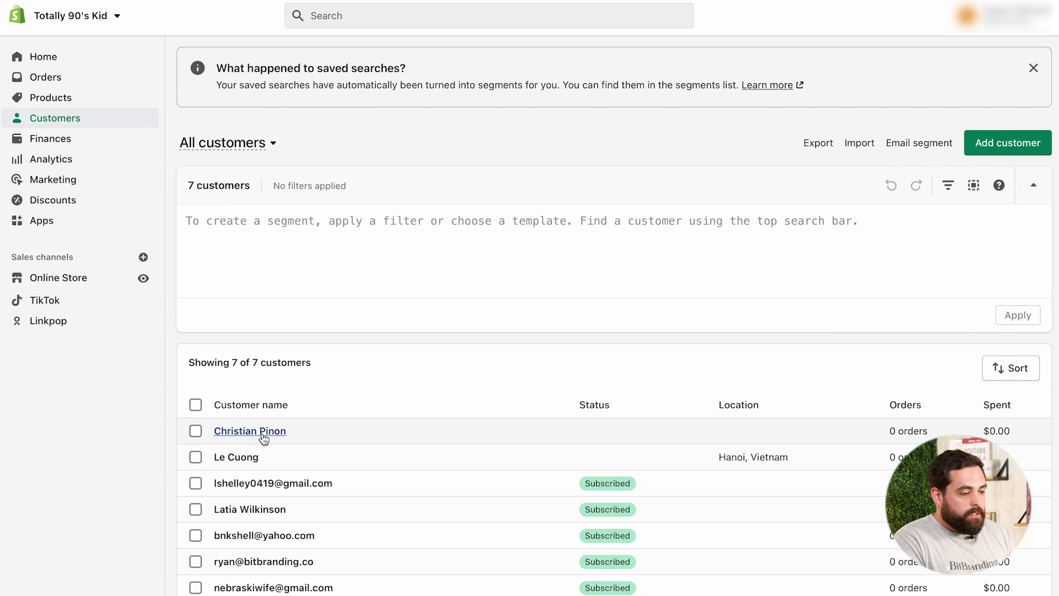
{"action": "left_click", "coordinate": [263, 436]}
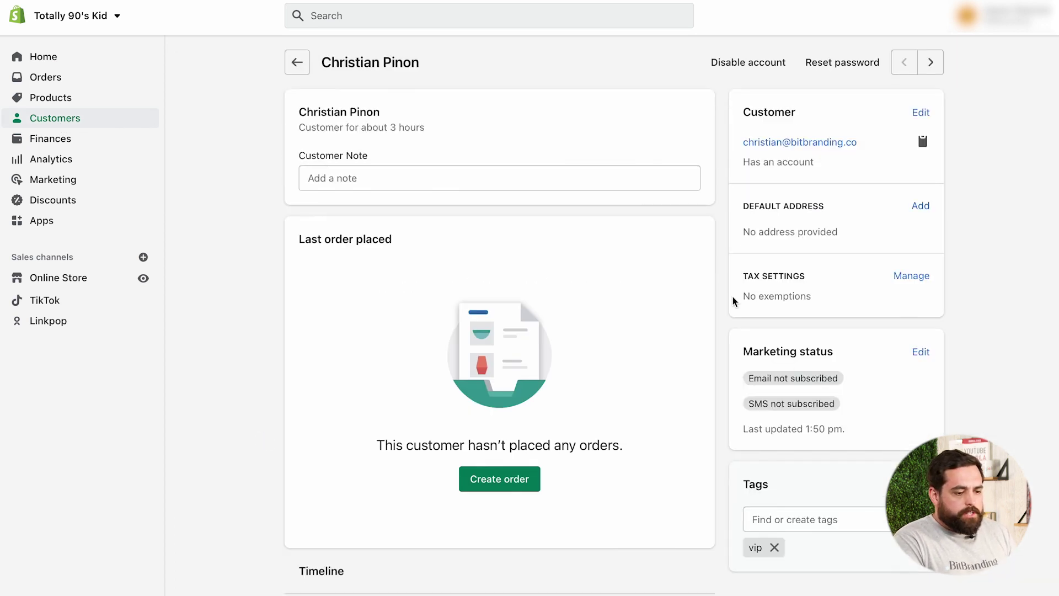
{"action": "scroll", "coordinate": [827, 386], "scroll_direction": "down", "scroll_amount": 2}
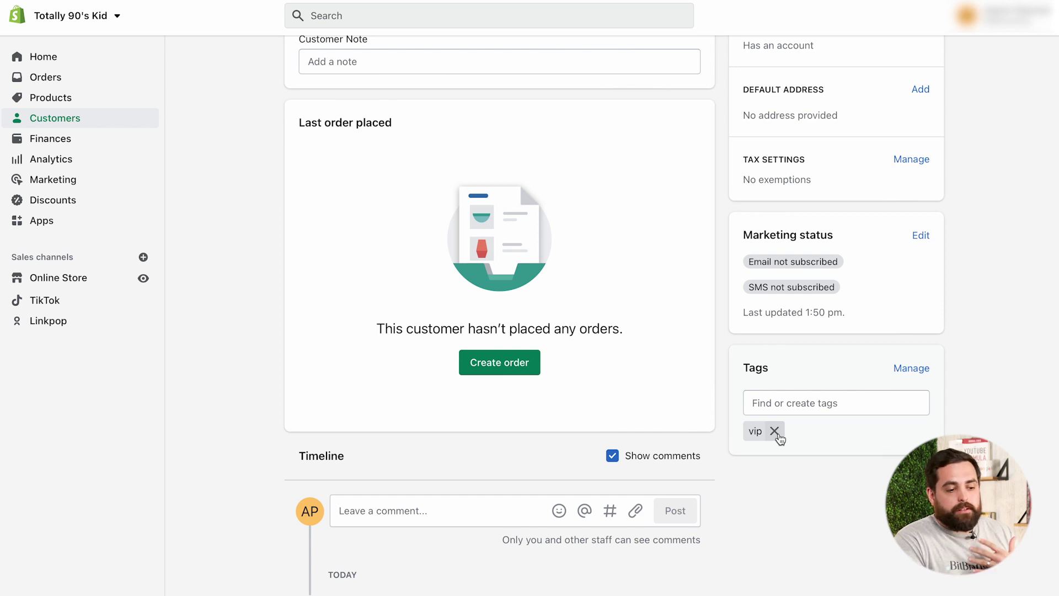
{"action": "left_click", "coordinate": [775, 431]}
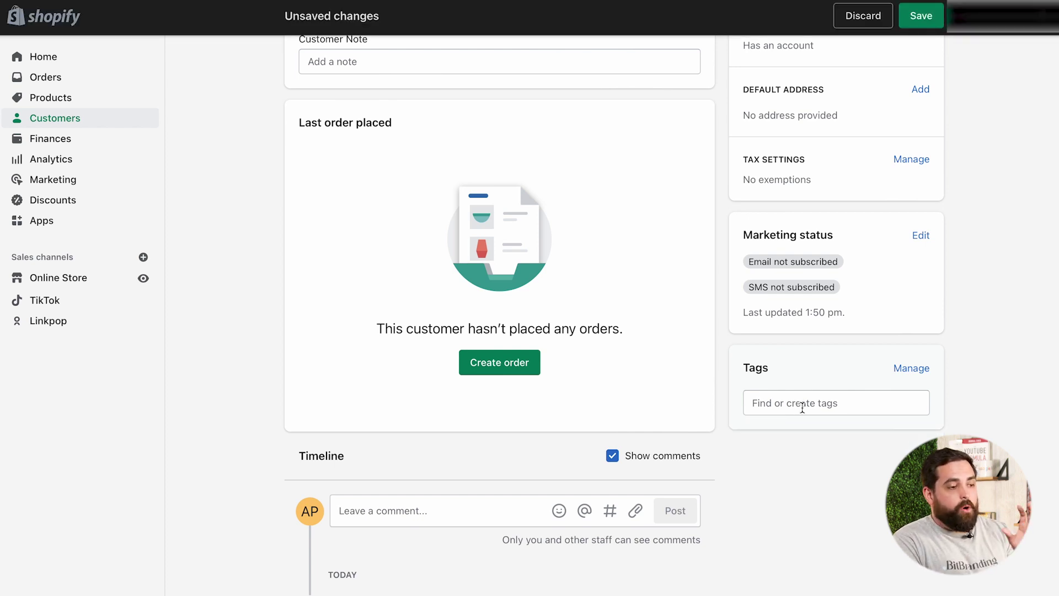
{"action": "left_click", "coordinate": [778, 407]}
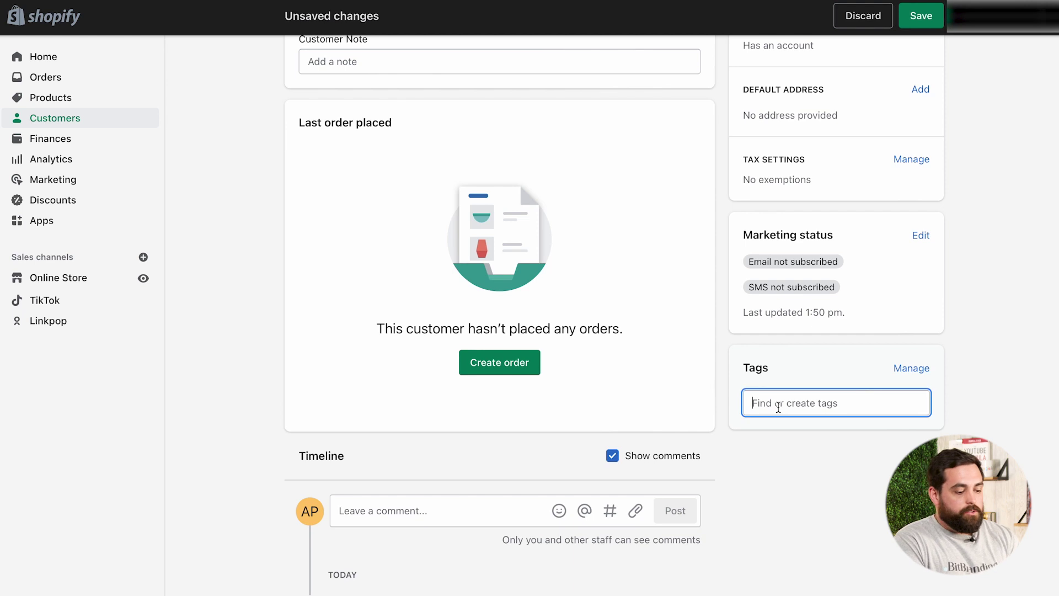
{"action": "type", "text": "vip"}
{"action": "left_click", "coordinate": [784, 438]}
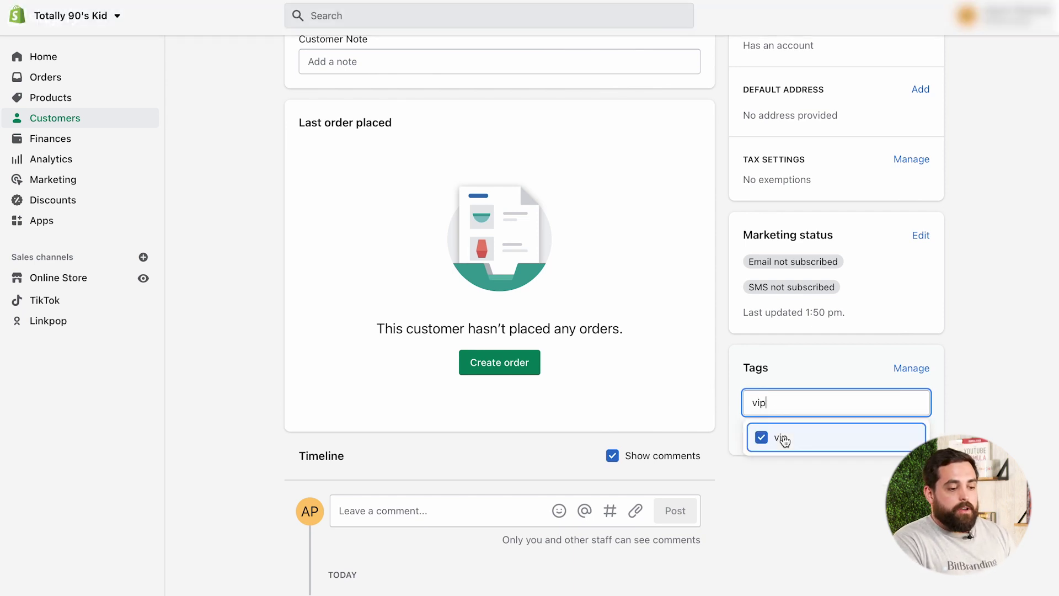
{"action": "left_click", "coordinate": [948, 402]}
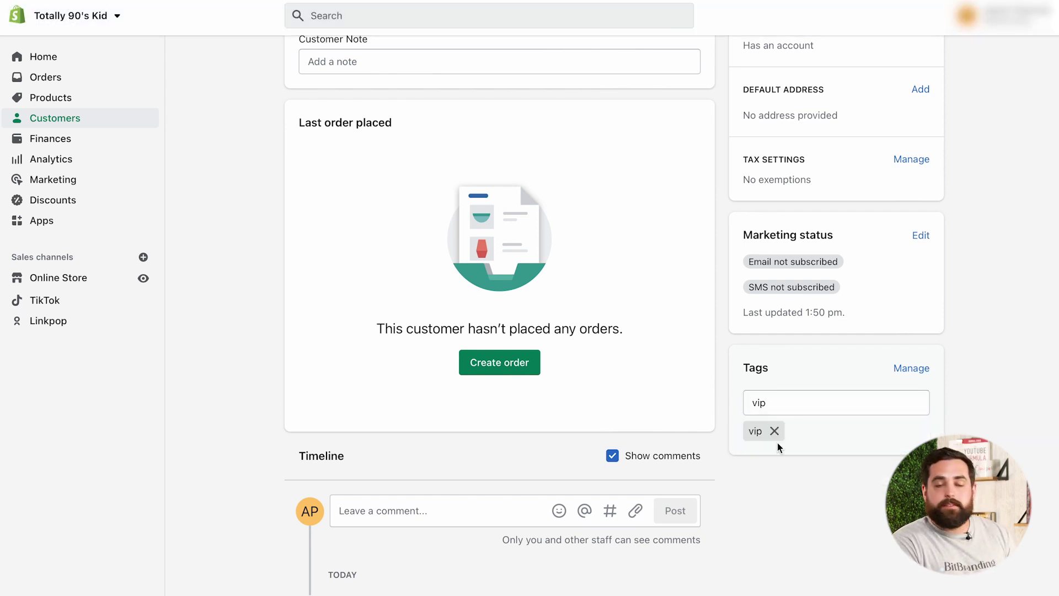
{"action": "scroll", "coordinate": [1005, 194], "scroll_direction": "up", "scroll_amount": 2}
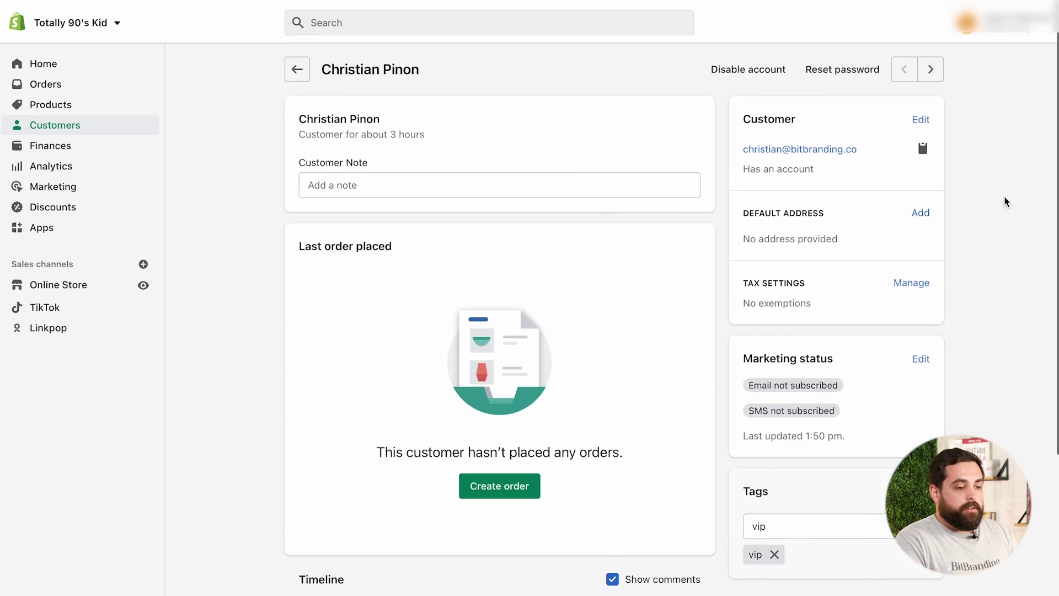
Back in Customers, select three customers and open the bulk More actions menu
{"action": "left_click", "coordinate": [297, 68]}
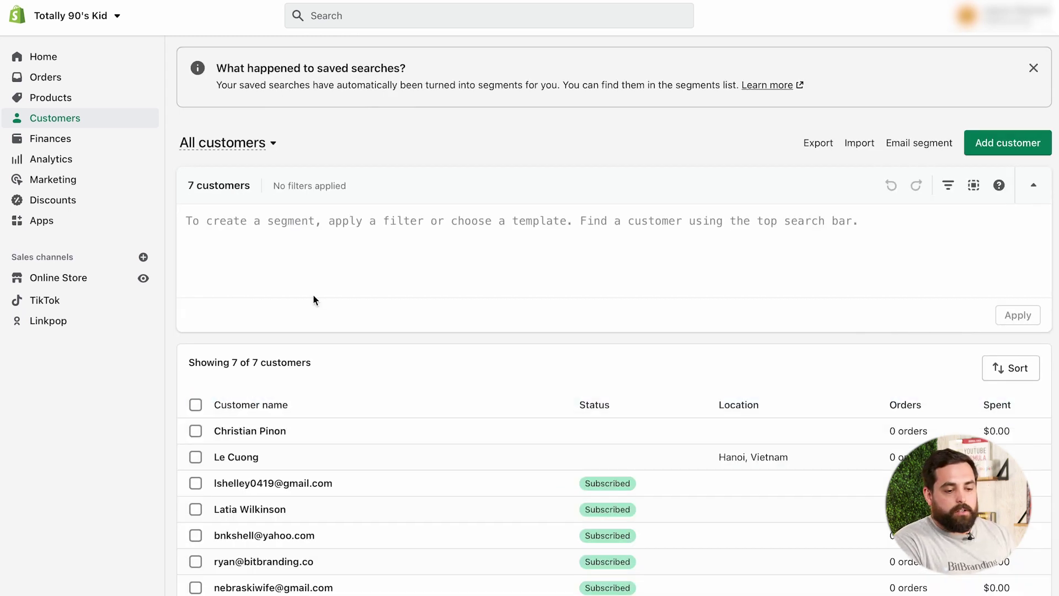
{"action": "left_click", "coordinate": [196, 431]}
{"action": "left_click", "coordinate": [196, 446]}
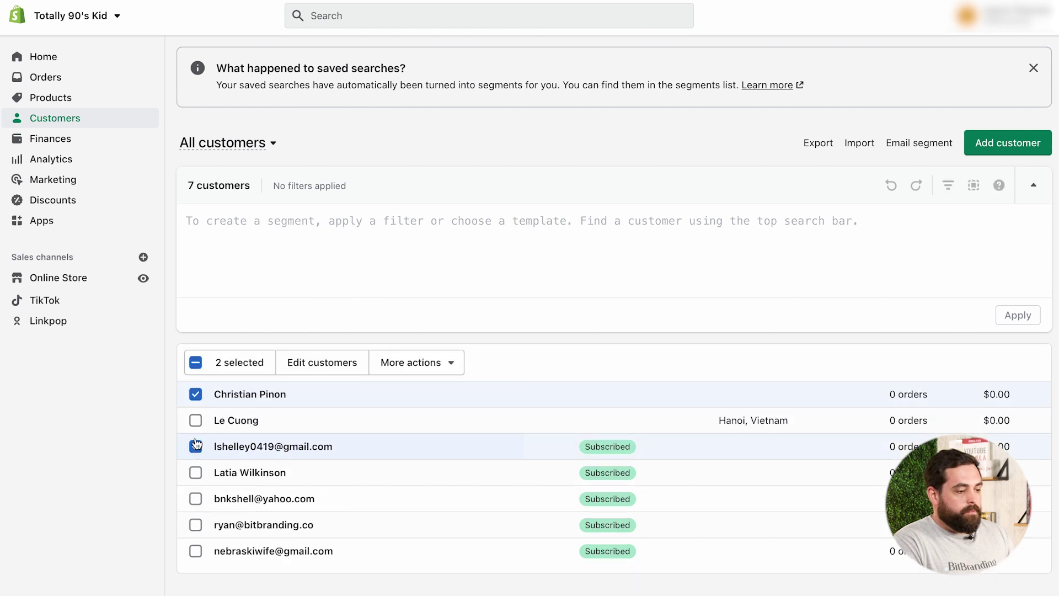
{"action": "left_click", "coordinate": [196, 420]}
{"action": "left_click", "coordinate": [437, 366]}
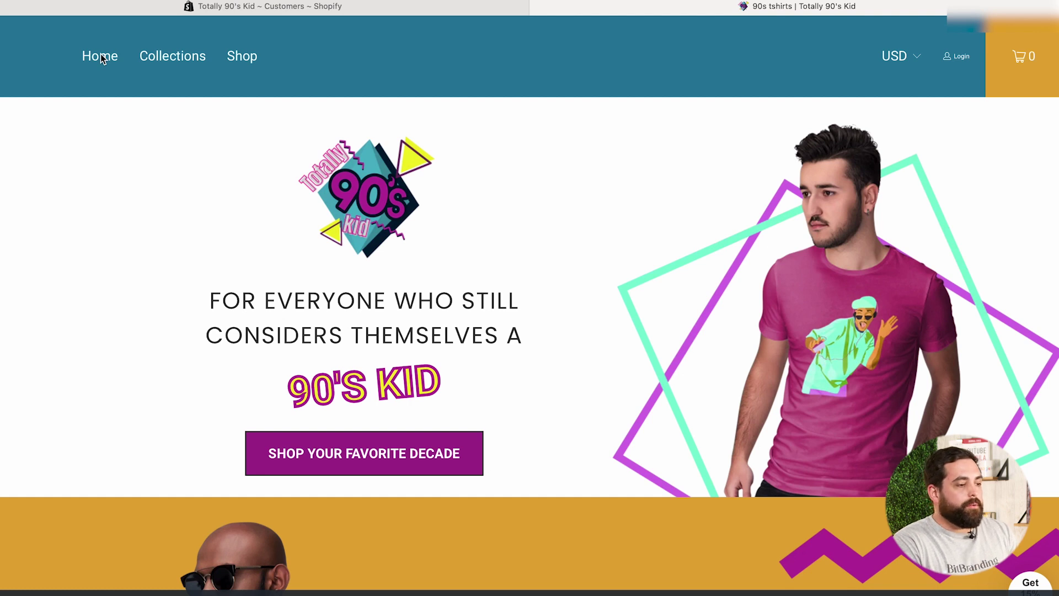
On the storefront Collections page, open the VIP Preview collection as a logged-out visitor
{"action": "left_click", "coordinate": [166, 65]}
{"action": "scroll", "coordinate": [163, 286], "scroll_direction": "down", "scroll_amount": 10}
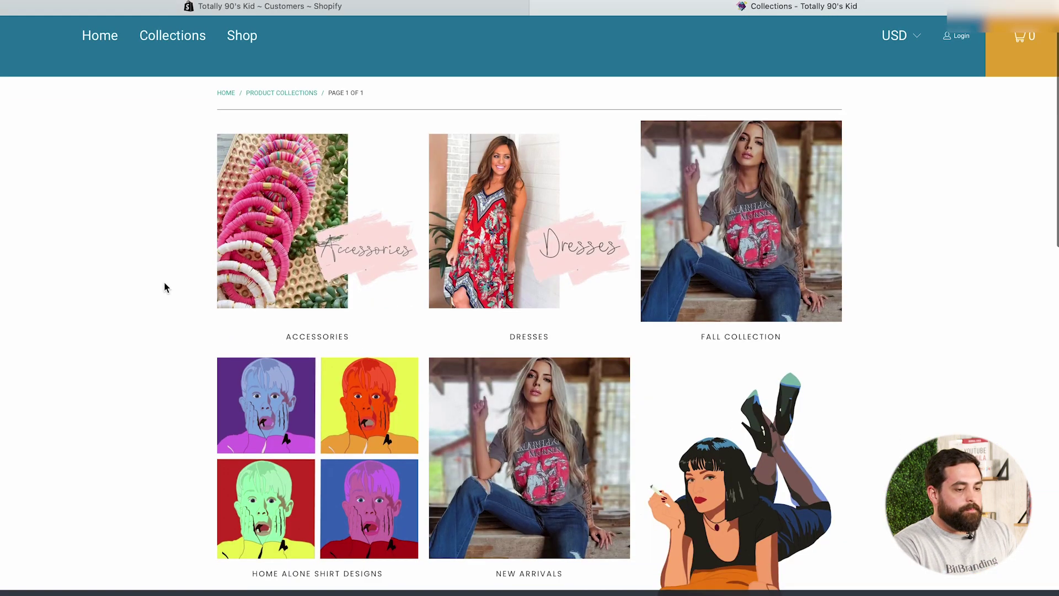
{"action": "scroll", "coordinate": [163, 288], "scroll_direction": "down", "scroll_amount": 3}
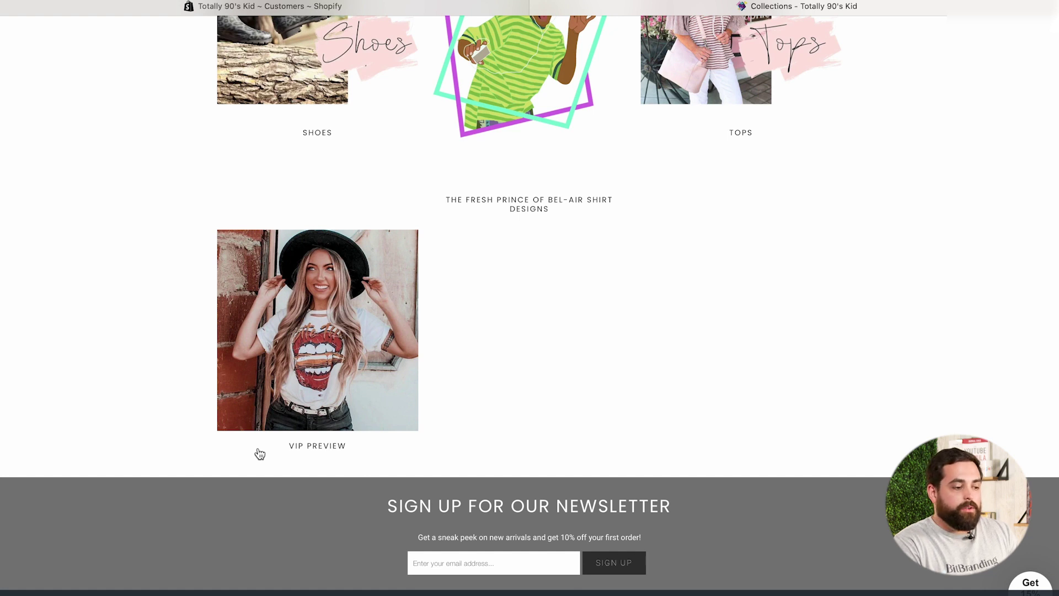
{"action": "left_click", "coordinate": [294, 341]}
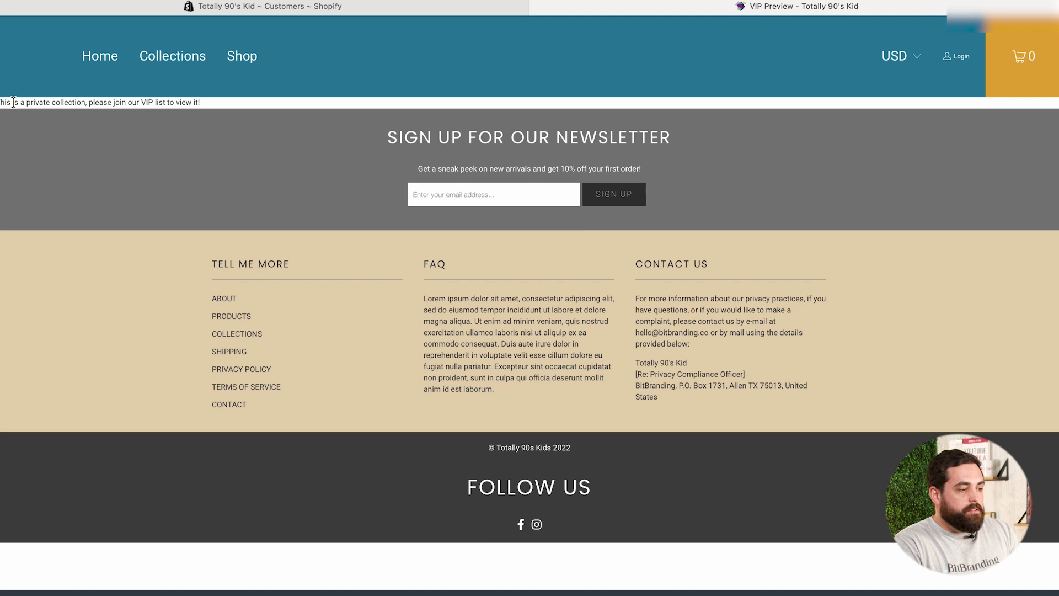
Highlight the private-collection message shown on the VIP Preview page
{"action": "left_click_drag", "start_coordinate": [14, 102], "coordinate": [205, 101]}
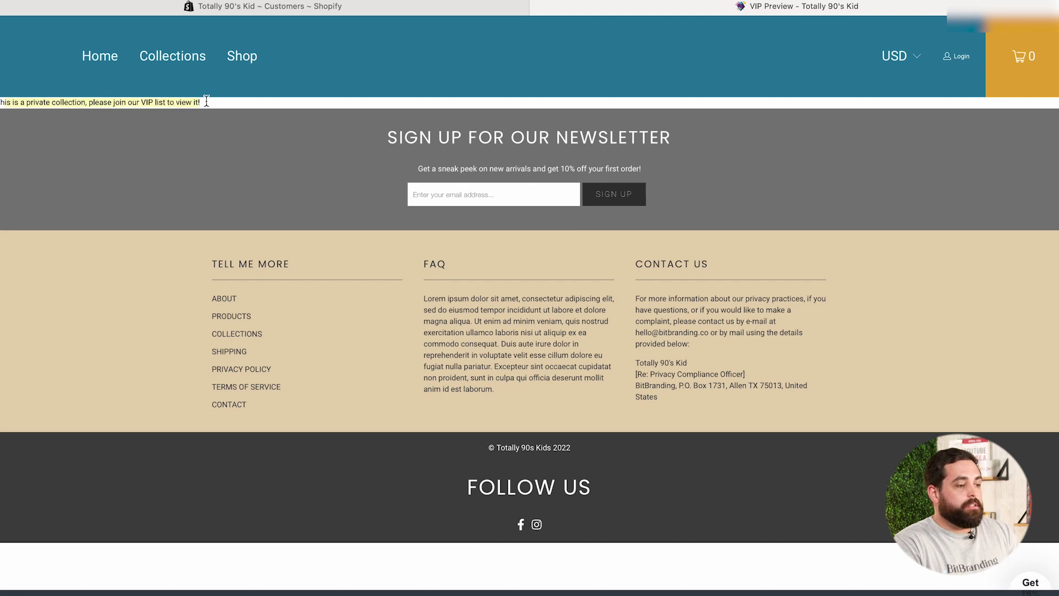
{"action": "left_click", "coordinate": [206, 101]}
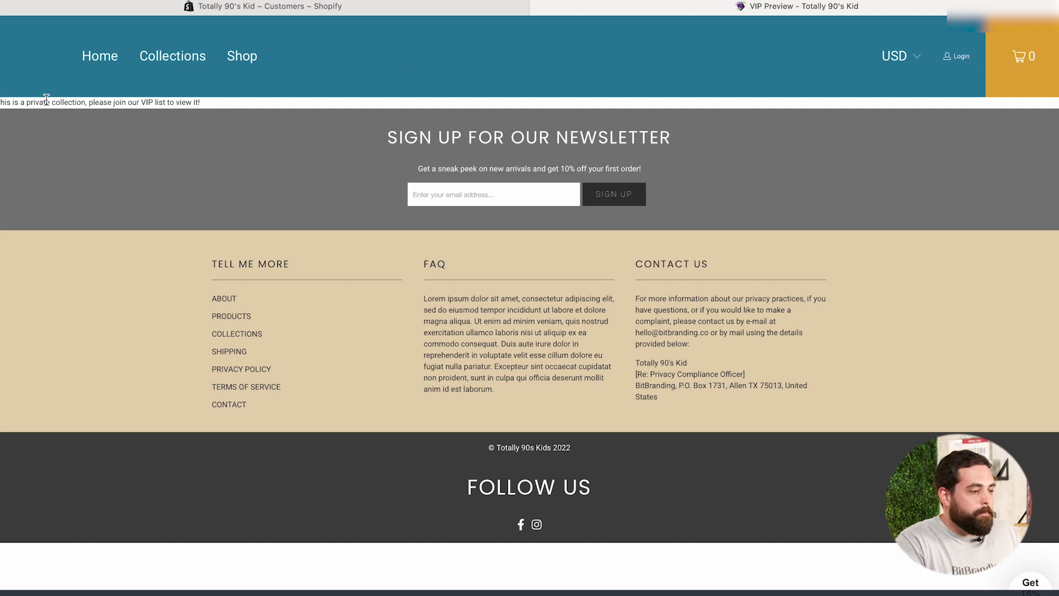
{"action": "left_click_drag", "start_coordinate": [46, 99], "coordinate": [199, 101]}
{"action": "left_click", "coordinate": [197, 102]}
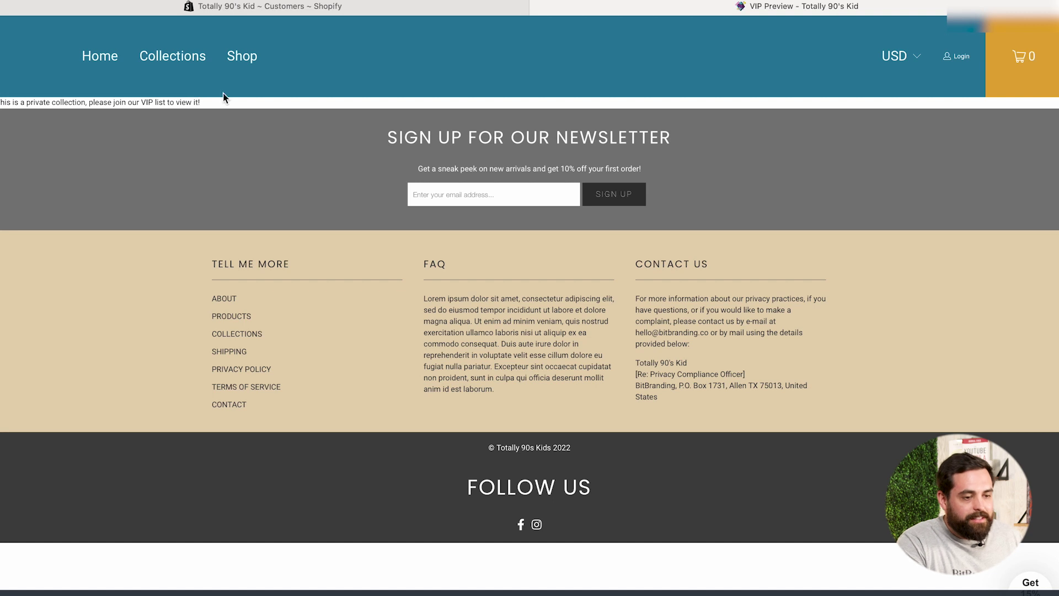
Sign in to the storefront customer account, decline saving the password, and go to Collections
{"action": "left_click", "coordinate": [954, 57]}
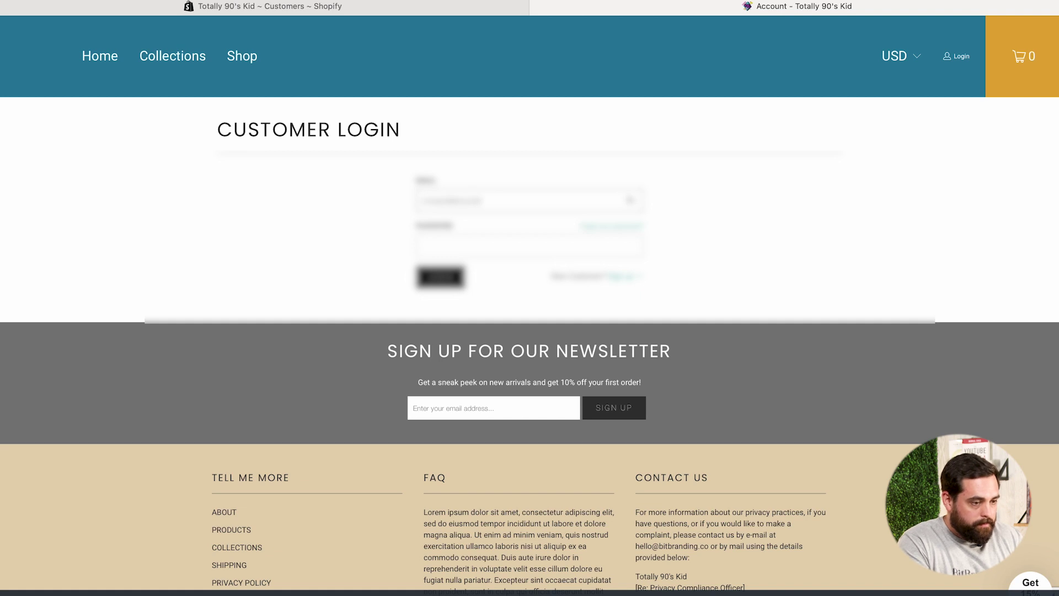
{"action": "left_click", "coordinate": [442, 248]}
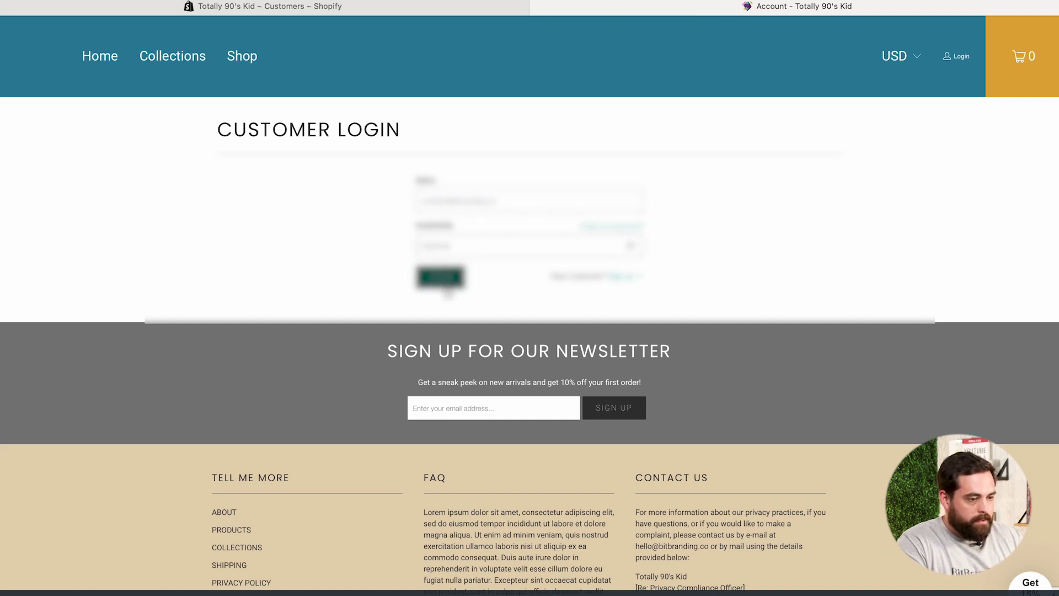
{"action": "left_click", "coordinate": [444, 278]}
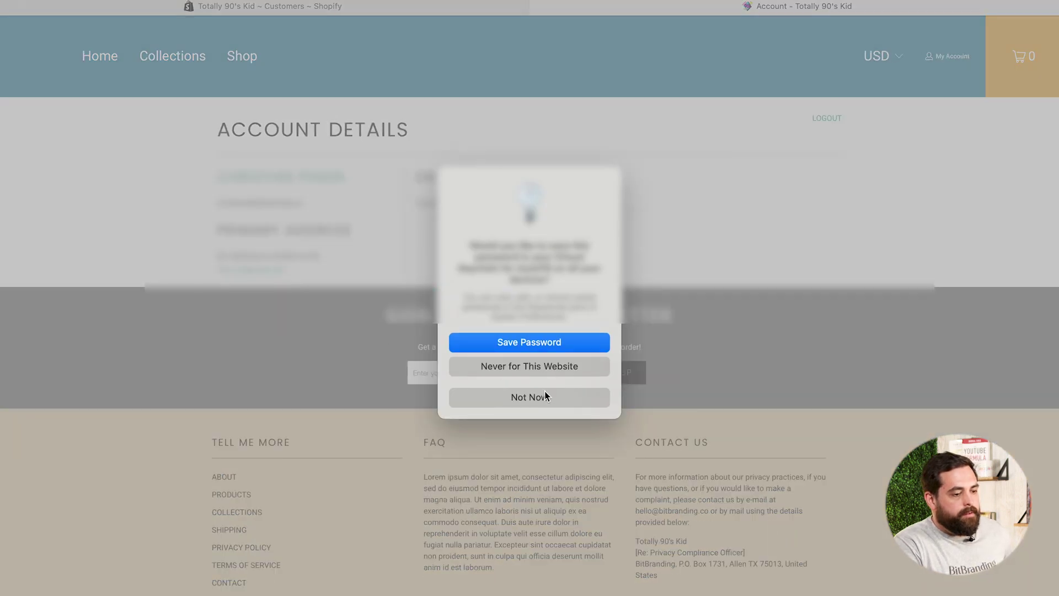
{"action": "left_click", "coordinate": [541, 396]}
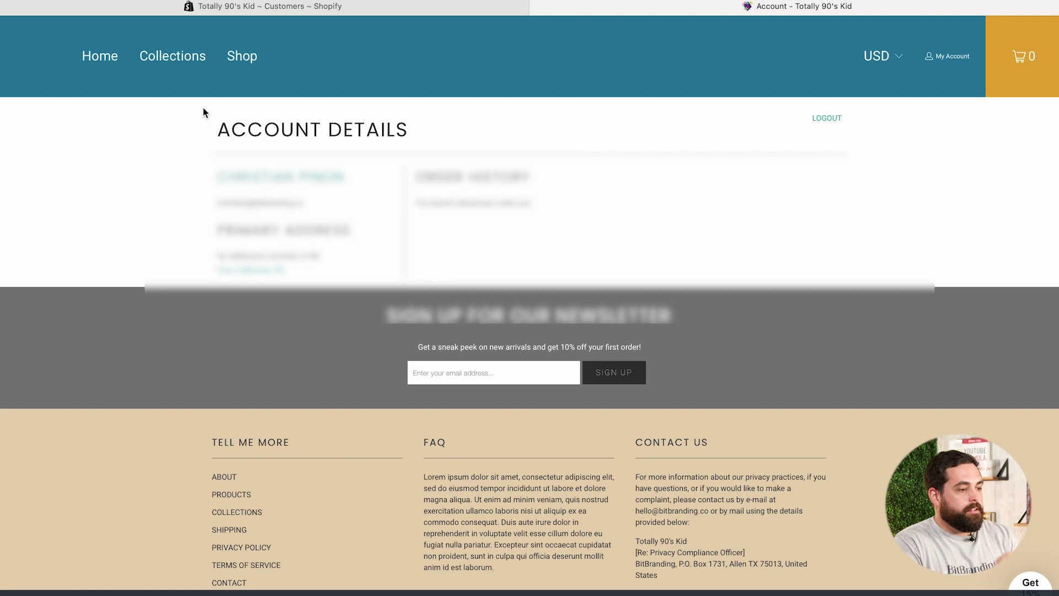
{"action": "left_click", "coordinate": [173, 58]}
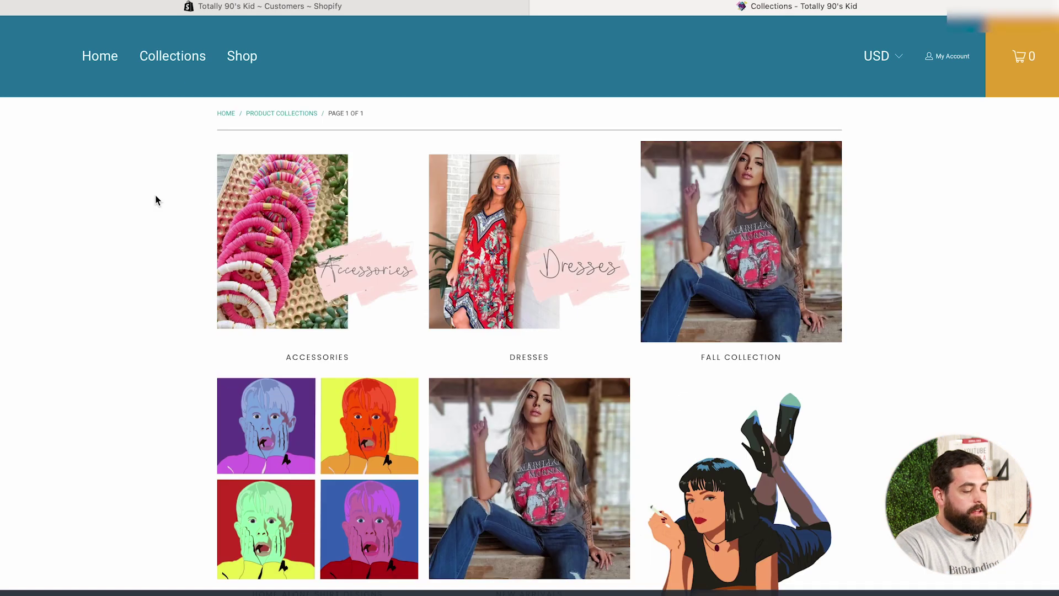
Scroll the Collections page and open the VIP Preview collection as the signed-in customer
{"action": "scroll", "coordinate": [155, 218], "scroll_direction": "down", "scroll_amount": 6}
{"action": "scroll", "coordinate": [153, 223], "scroll_direction": "down", "scroll_amount": 10}
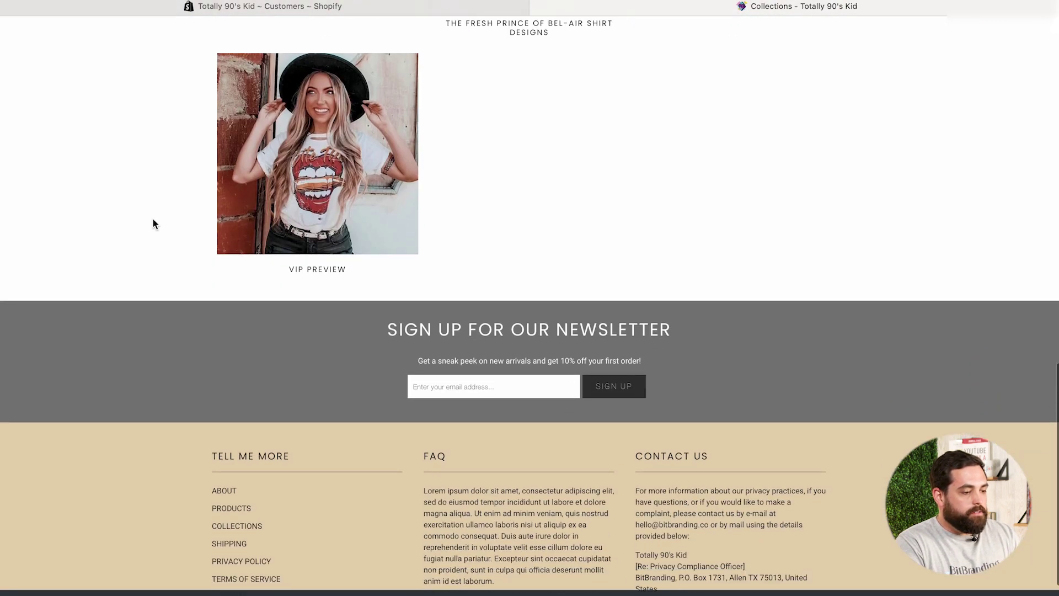
{"action": "left_click", "coordinate": [320, 172]}
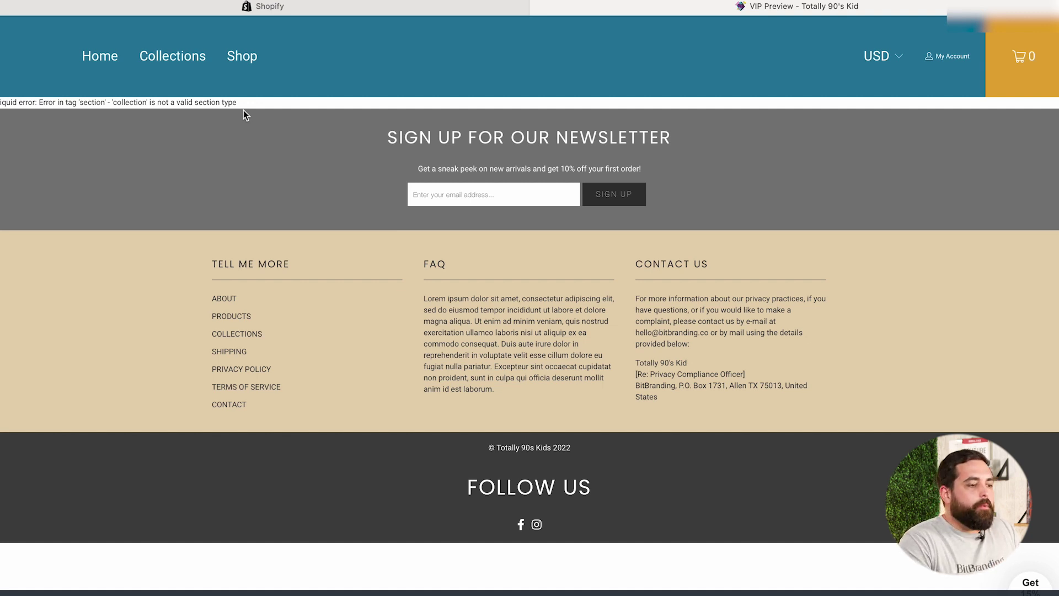
Open collection.vip.liquid in the theme code editor and select 'collection' on line 2
{"action": "left_click", "coordinate": [385, 7]}
{"action": "scroll", "coordinate": [291, 215], "scroll_direction": "up", "scroll_amount": 5}
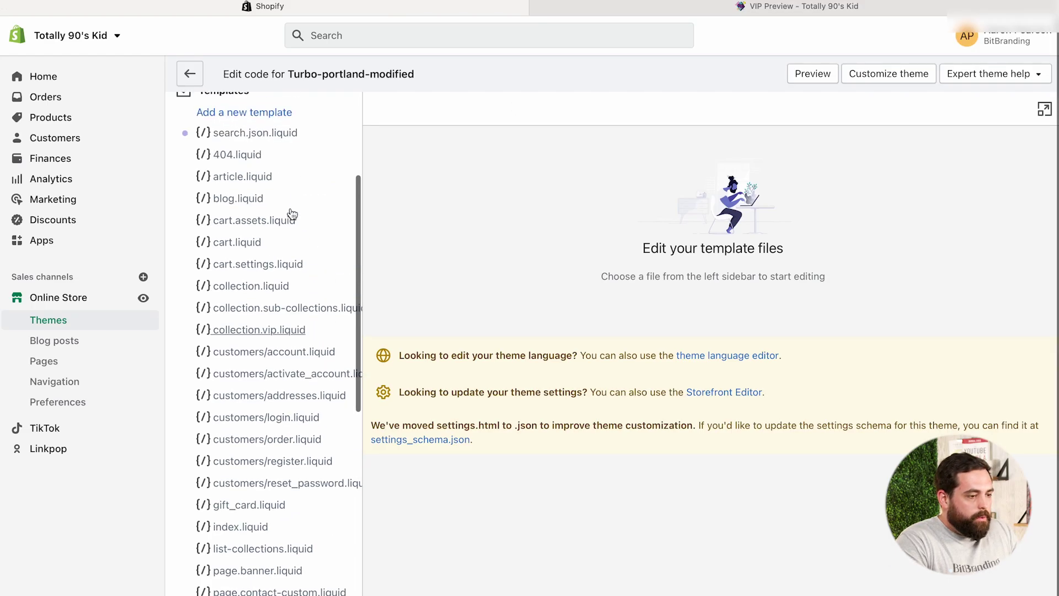
{"action": "scroll", "coordinate": [315, 291], "scroll_direction": "down", "scroll_amount": 3}
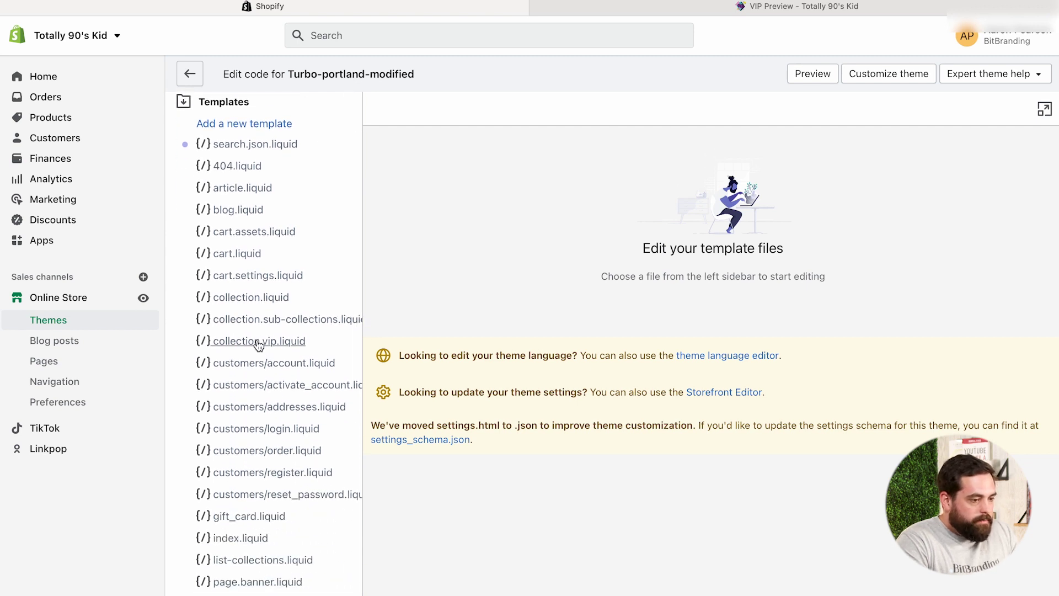
{"action": "left_click", "coordinate": [259, 342]}
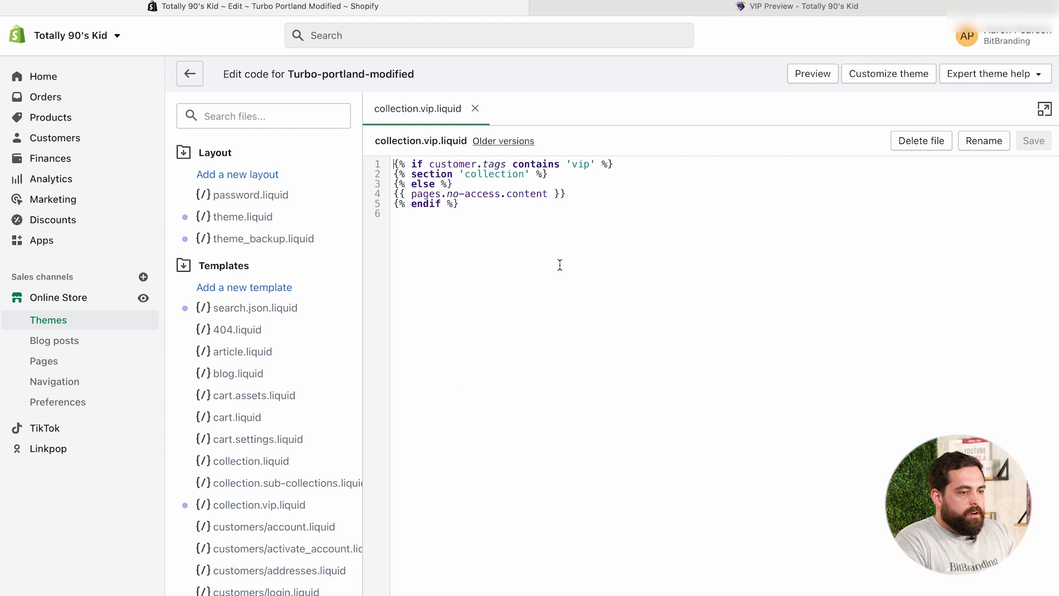
{"action": "left_click", "coordinate": [415, 175]}
{"action": "double_click", "coordinate": [485, 176]}
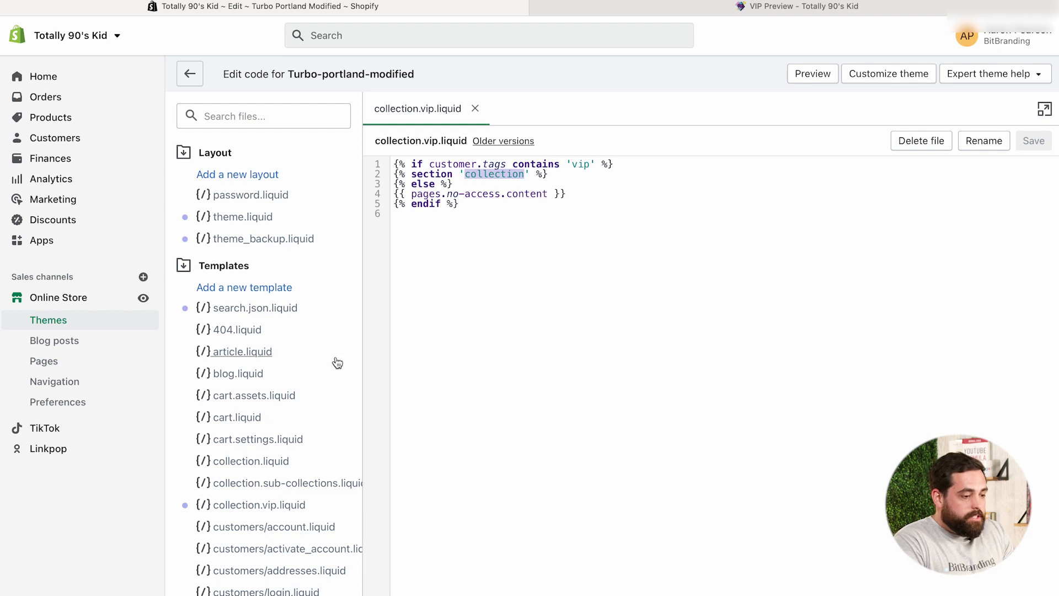
{"action": "left_click", "coordinate": [217, 268]}
{"action": "left_click", "coordinate": [219, 293]}
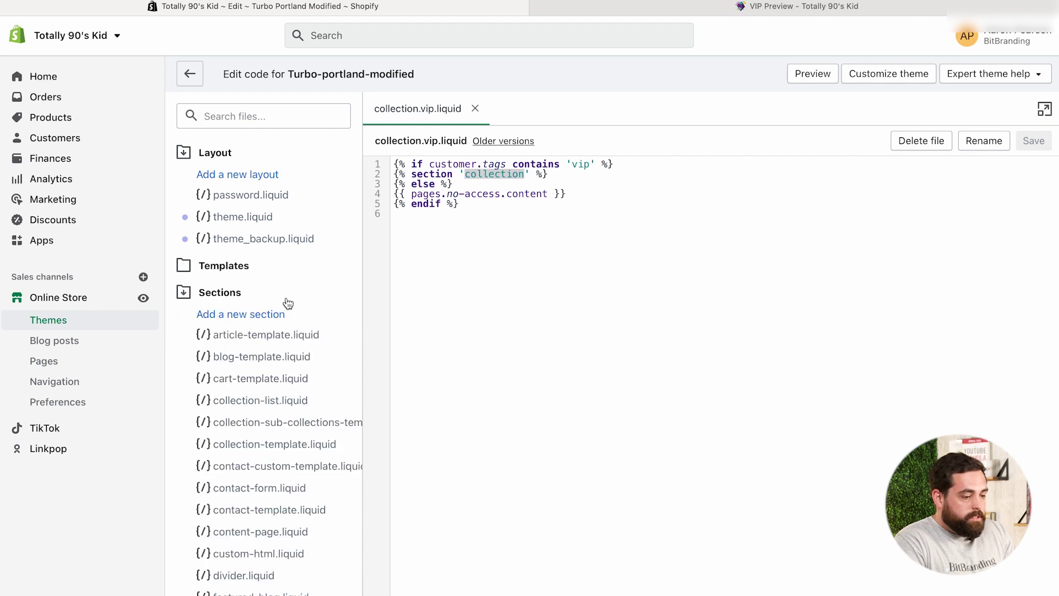
{"action": "scroll", "coordinate": [288, 303], "scroll_direction": "down", "scroll_amount": 3}
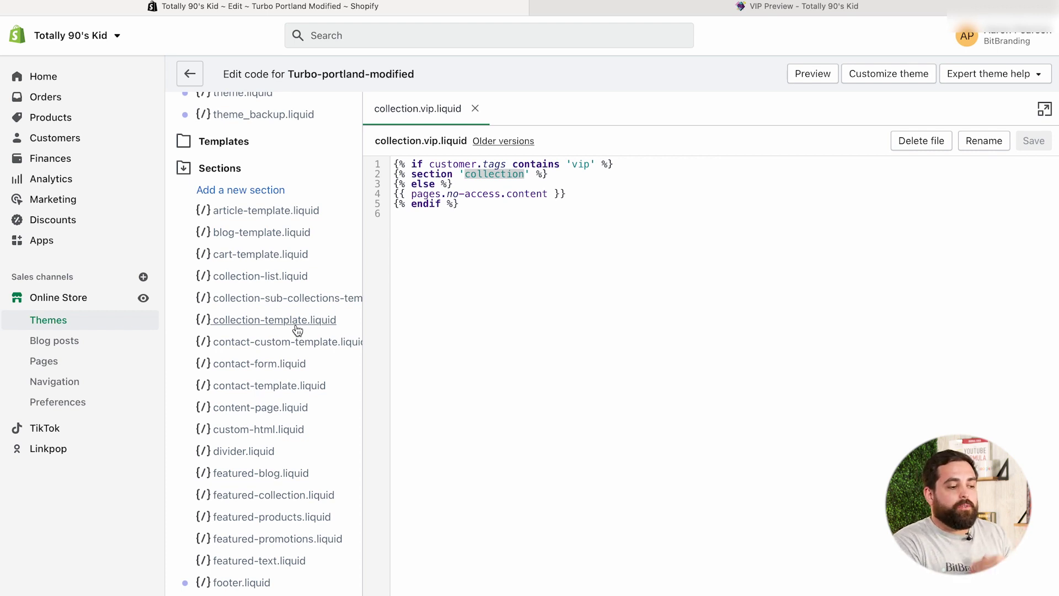
Change the section name to 'collection-template' and save the template
{"action": "left_click", "coordinate": [525, 175]}
{"action": "type", "text": "-te"}
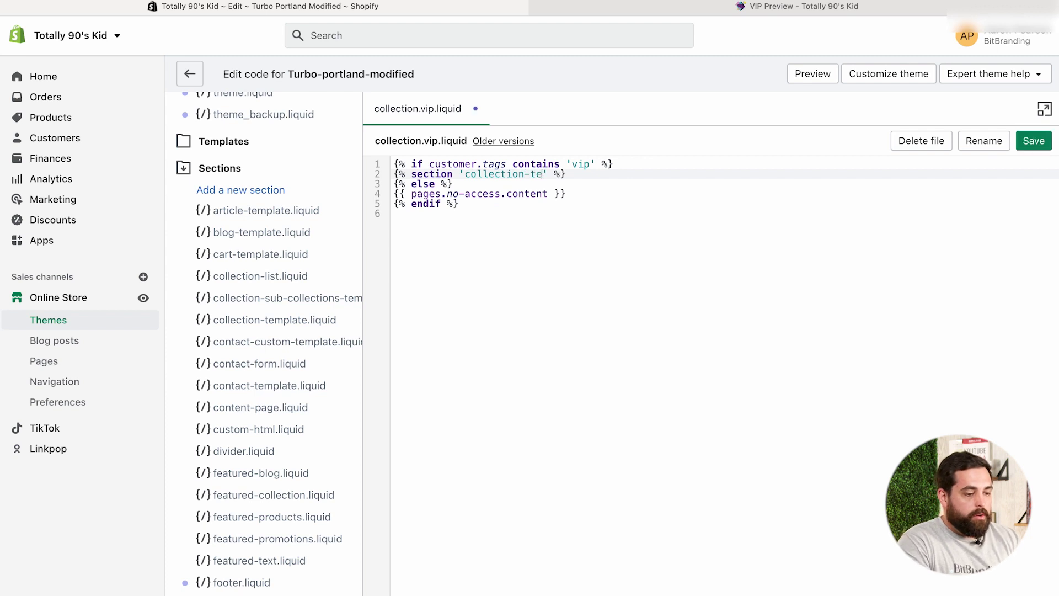
{"action": "type", "text": "mplate"}
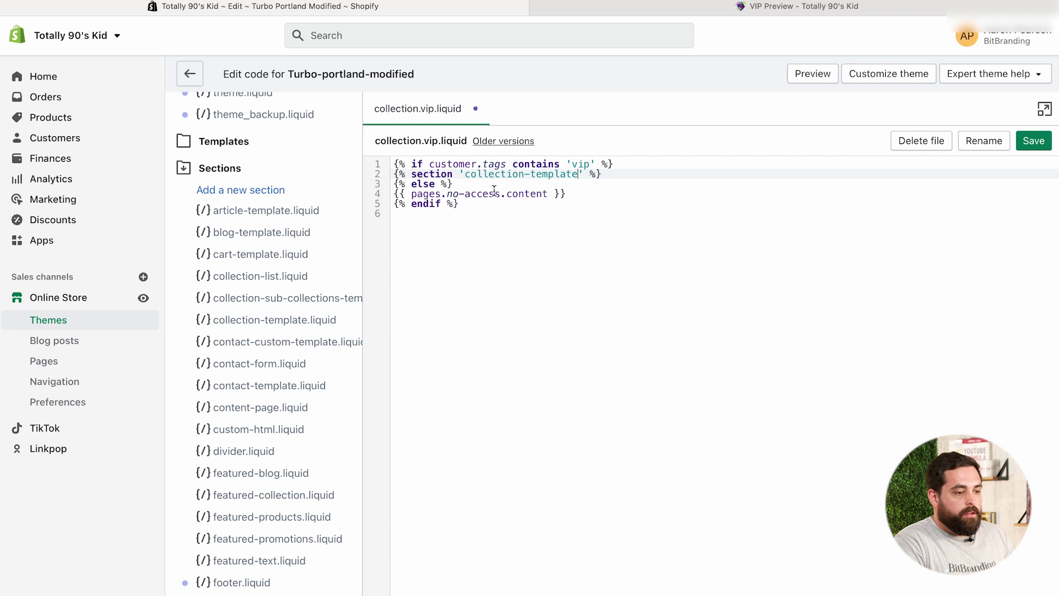
{"action": "left_click", "coordinate": [597, 205]}
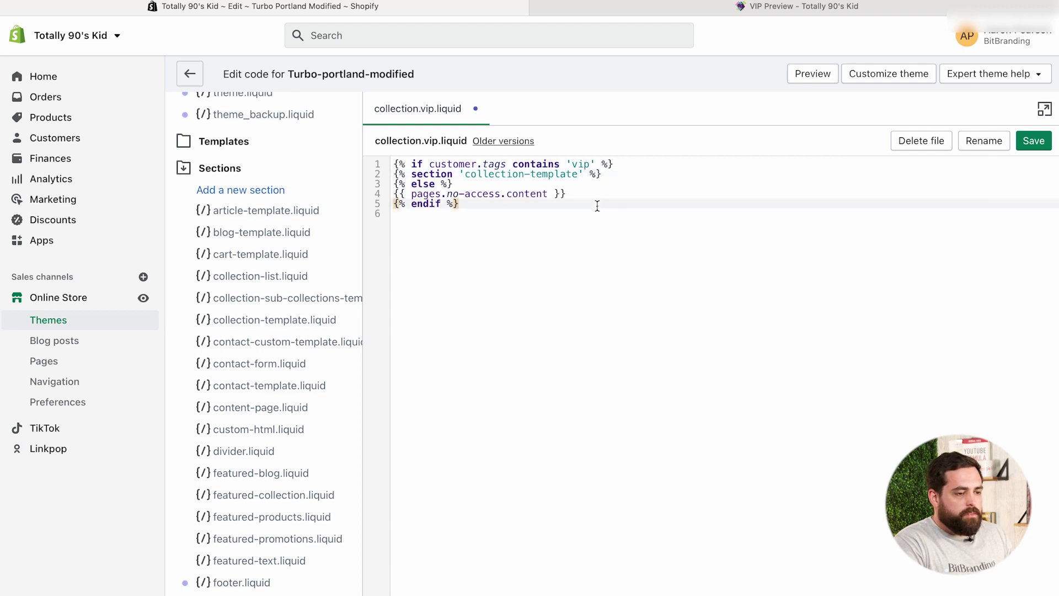
{"action": "left_click", "coordinate": [1037, 145]}
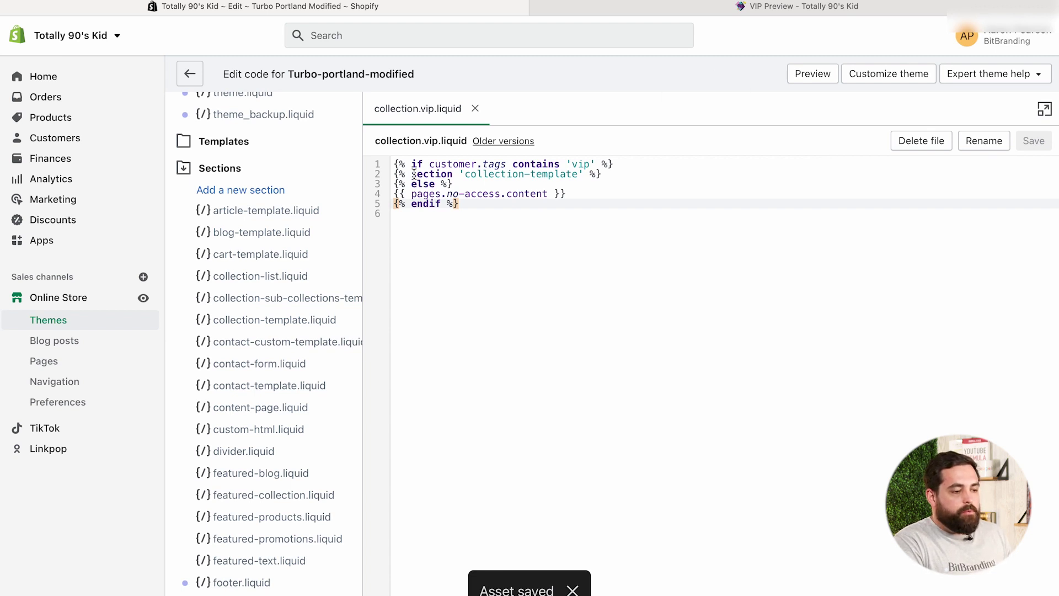
{"action": "left_click_drag", "start_coordinate": [412, 174], "coordinate": [452, 174]}
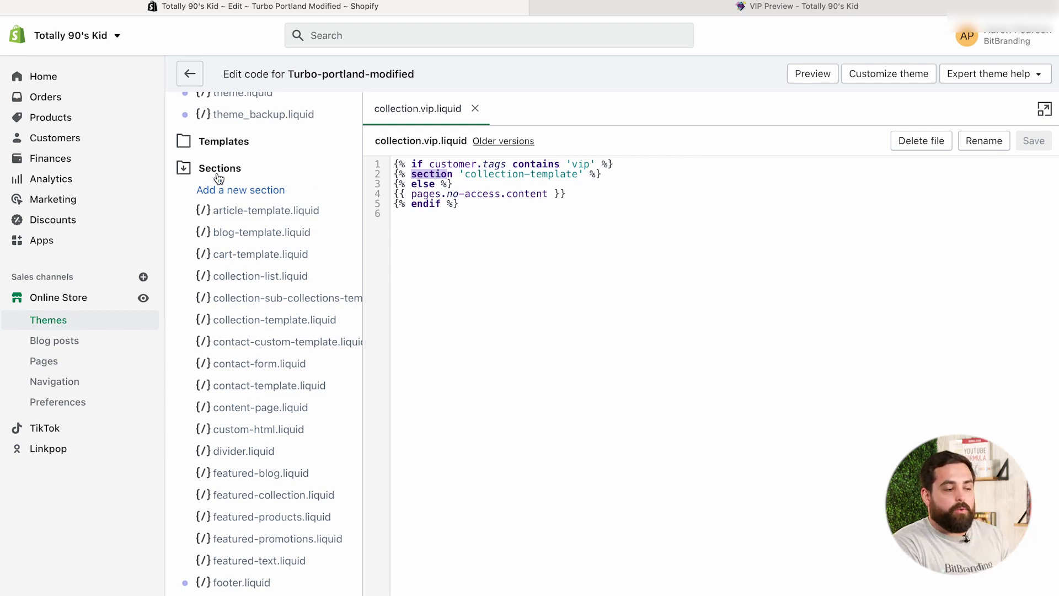
{"action": "left_click", "coordinate": [755, 11]}
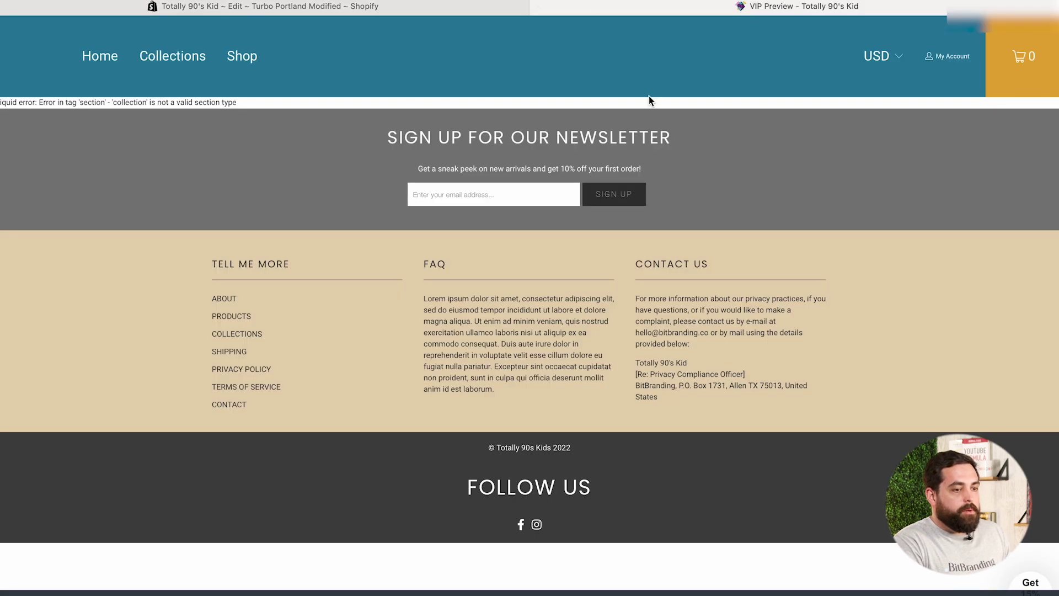
Reload the VIP Preview storefront page to confirm its products show without the Liquid error
{"action": "key", "text": "super+r"}
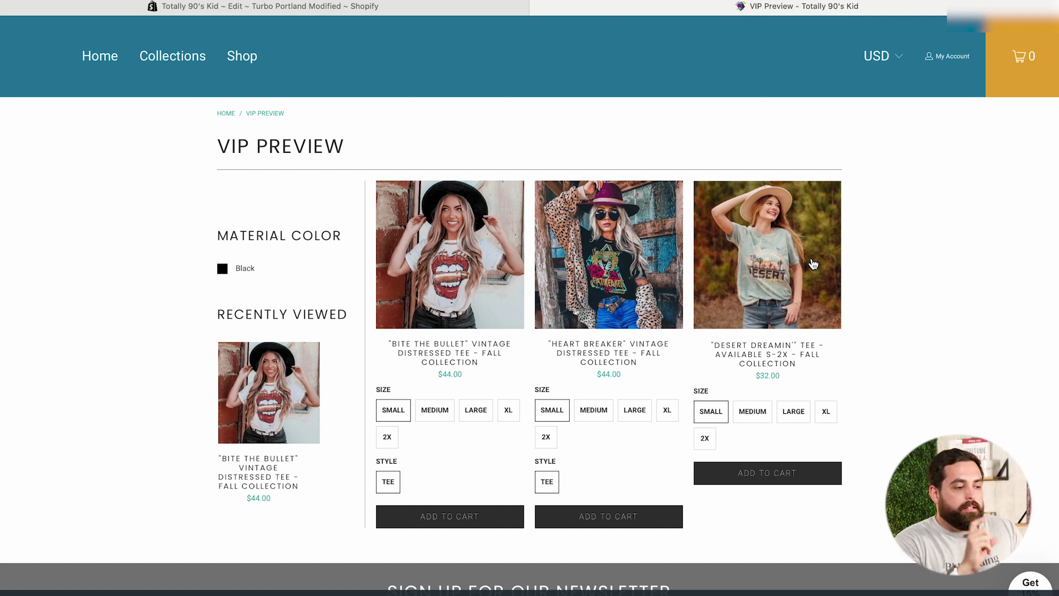
{"action": "left_click", "coordinate": [374, 6]}
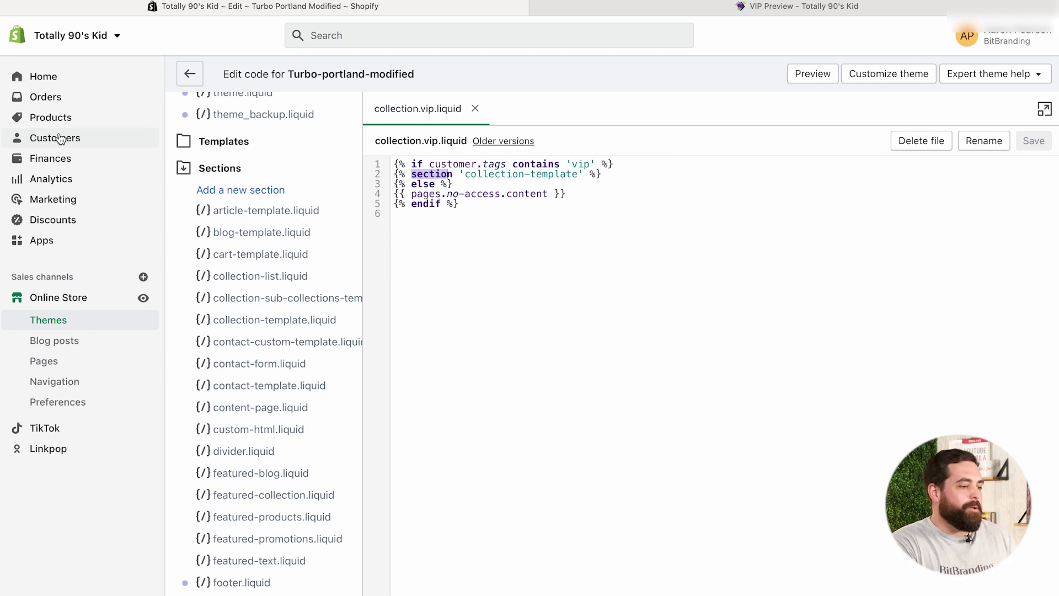
Open the New Arrivals collection and review its conditions: inventory stock above 0, vendor not VIP
{"action": "left_click", "coordinate": [47, 116]}
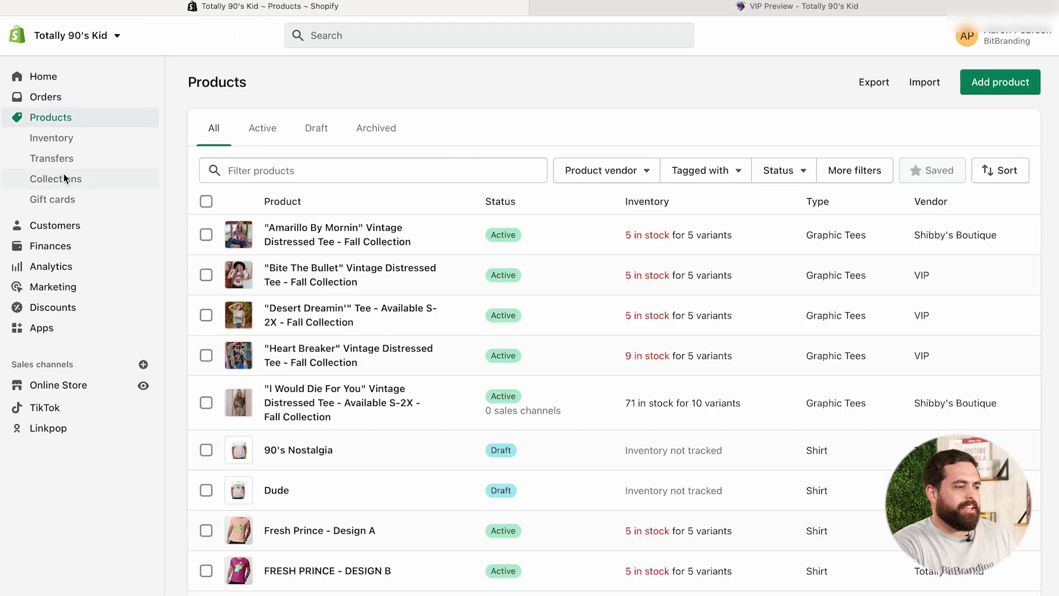
{"action": "left_click", "coordinate": [64, 174]}
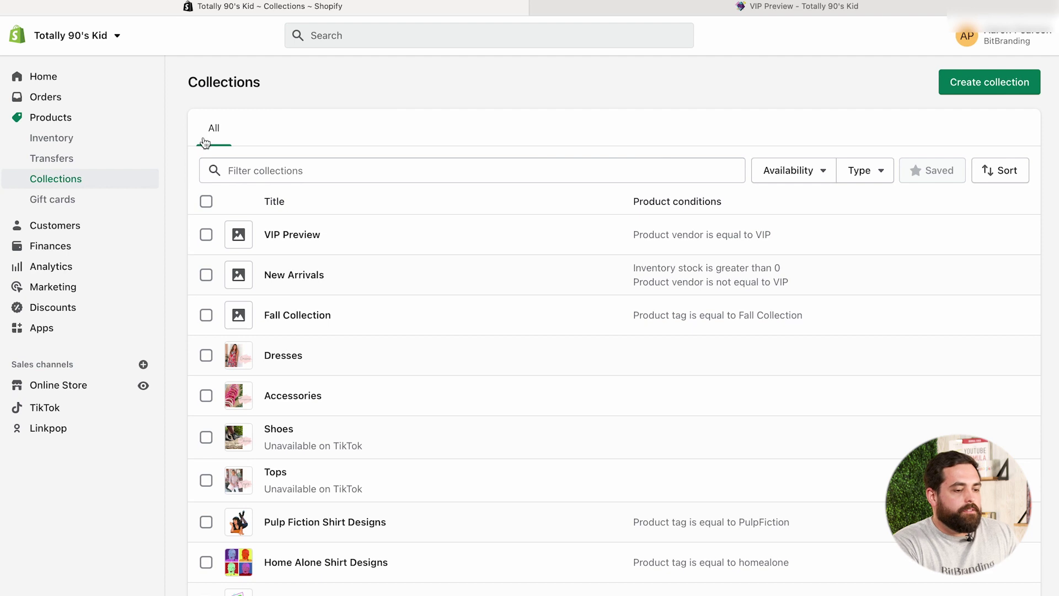
{"action": "left_click", "coordinate": [303, 275]}
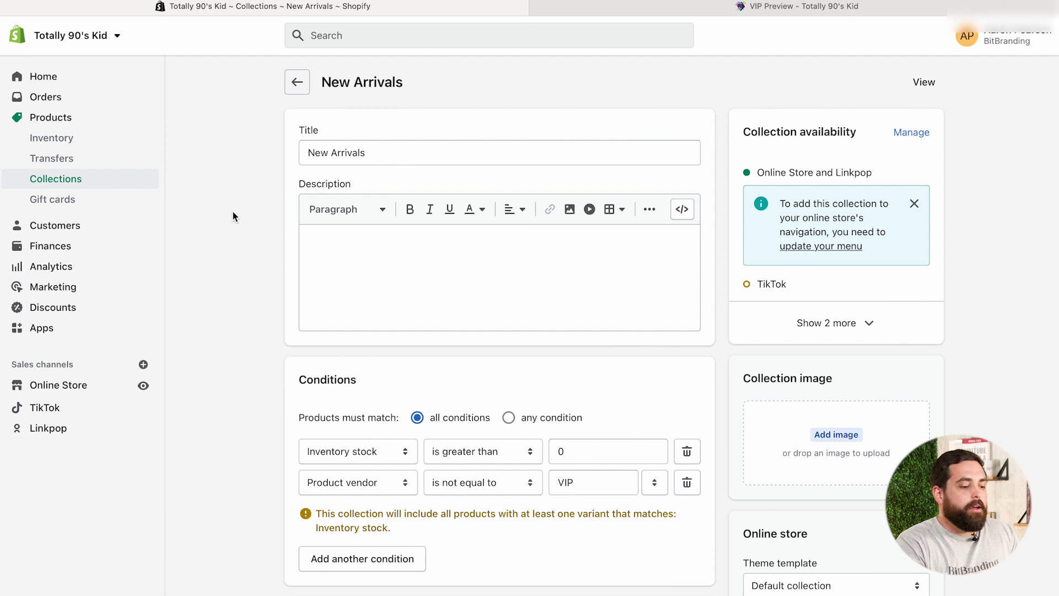
{"action": "scroll", "coordinate": [235, 324], "scroll_direction": "down", "scroll_amount": 3}
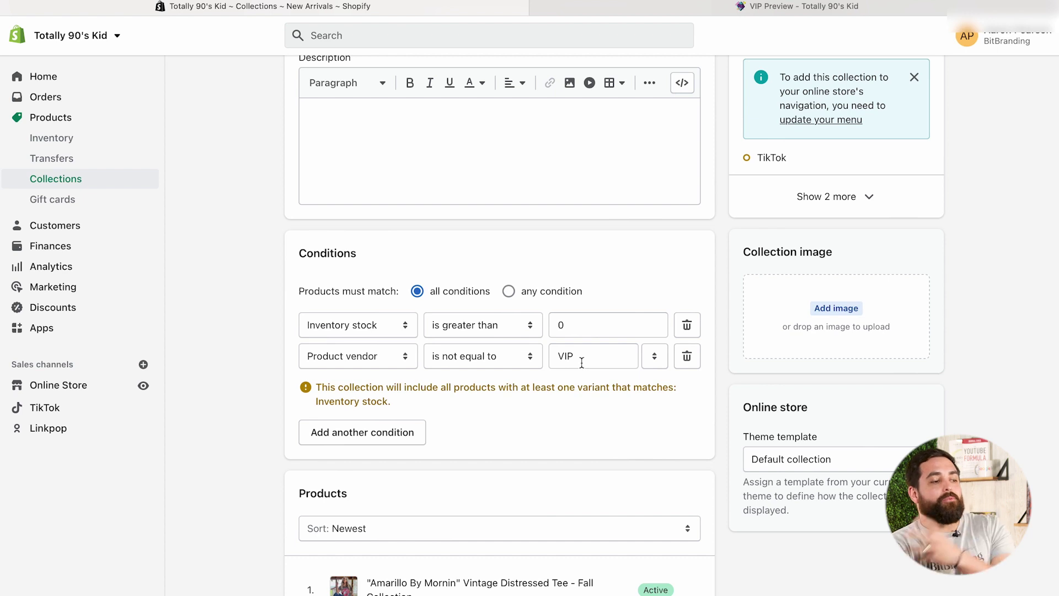
{"action": "scroll", "coordinate": [418, 284], "scroll_direction": "up", "scroll_amount": 3}
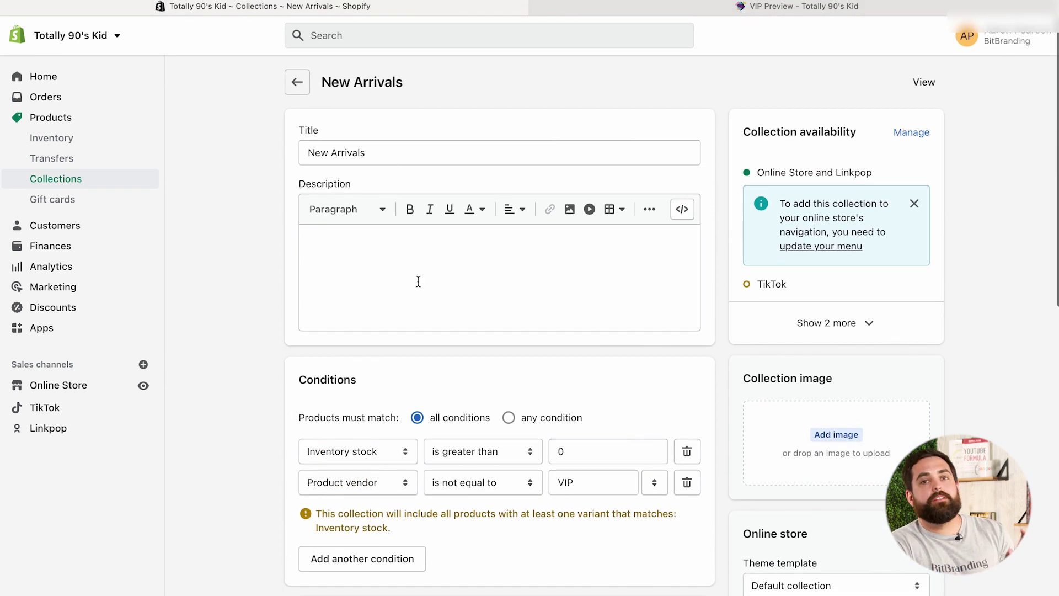